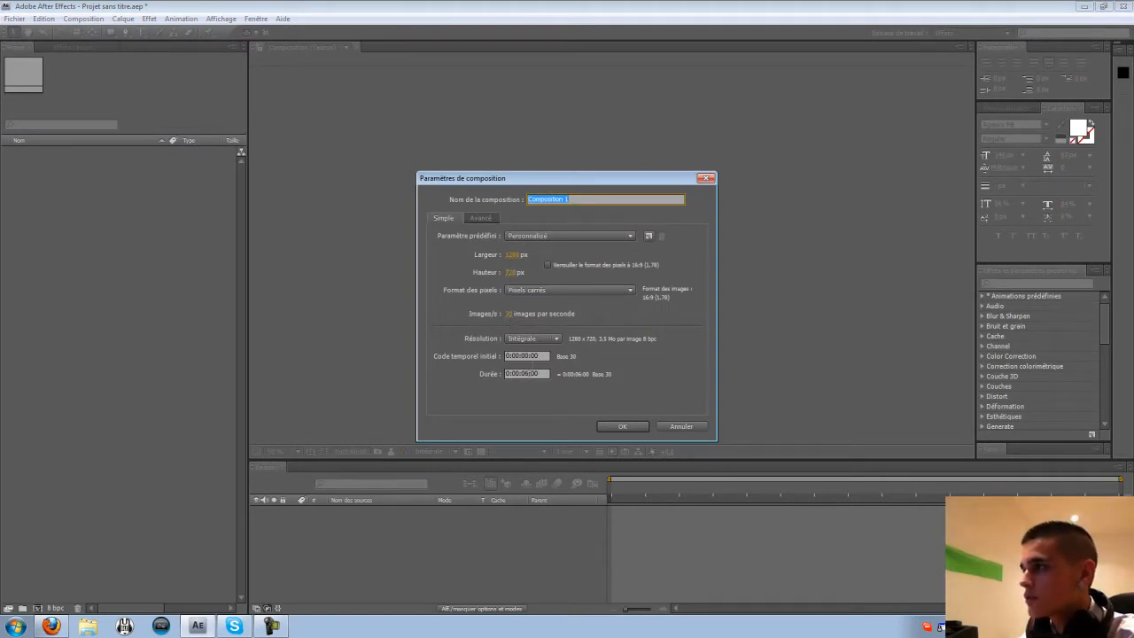
Create Composition 1 at 1280 x 720 px, 30 fps and 6 seconds long, and add a composition-size black solid.
{"action": "left_click", "coordinate": [618, 426]}
{"action": "left_click", "coordinate": [123, 18]}
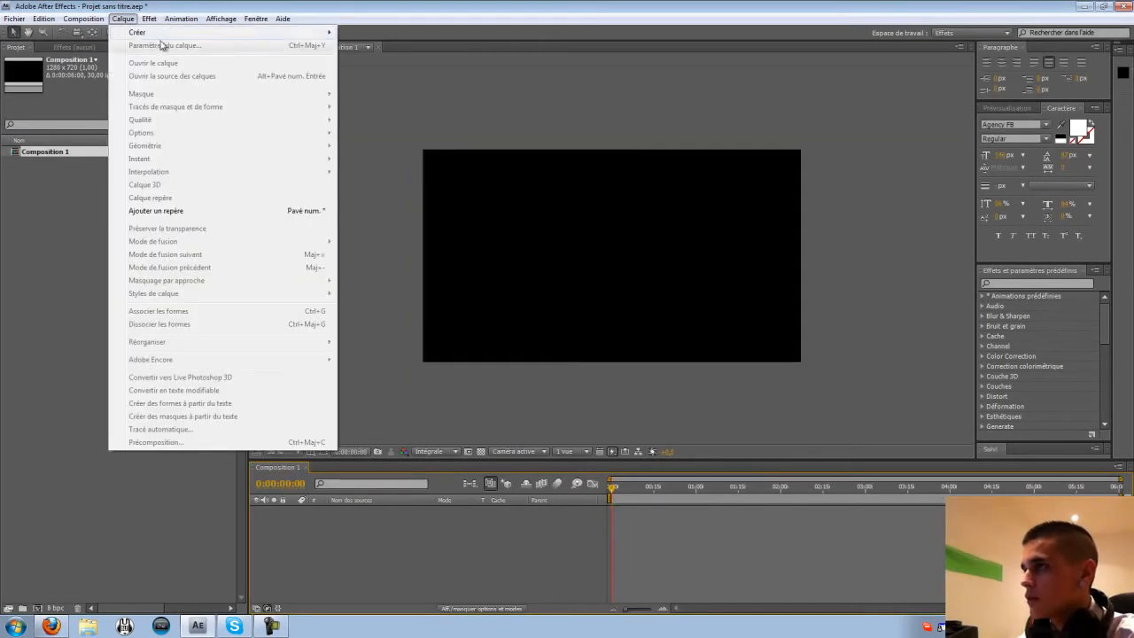
{"action": "mouse_move", "coordinate": [270, 34]}
{"action": "left_click", "coordinate": [372, 45]}
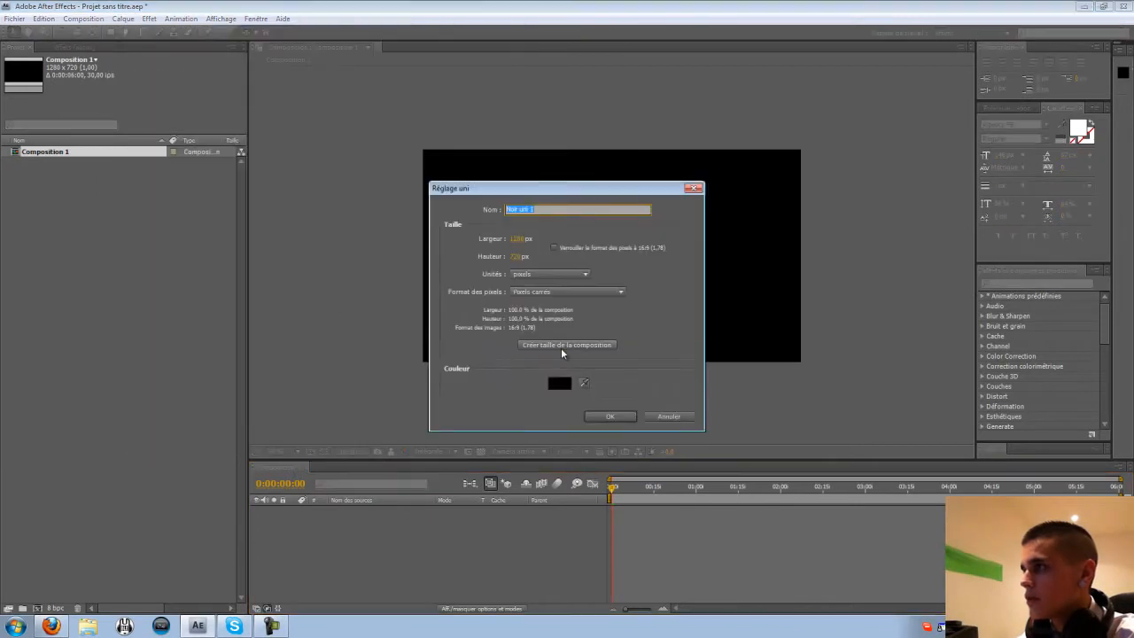
{"action": "left_click", "coordinate": [610, 416]}
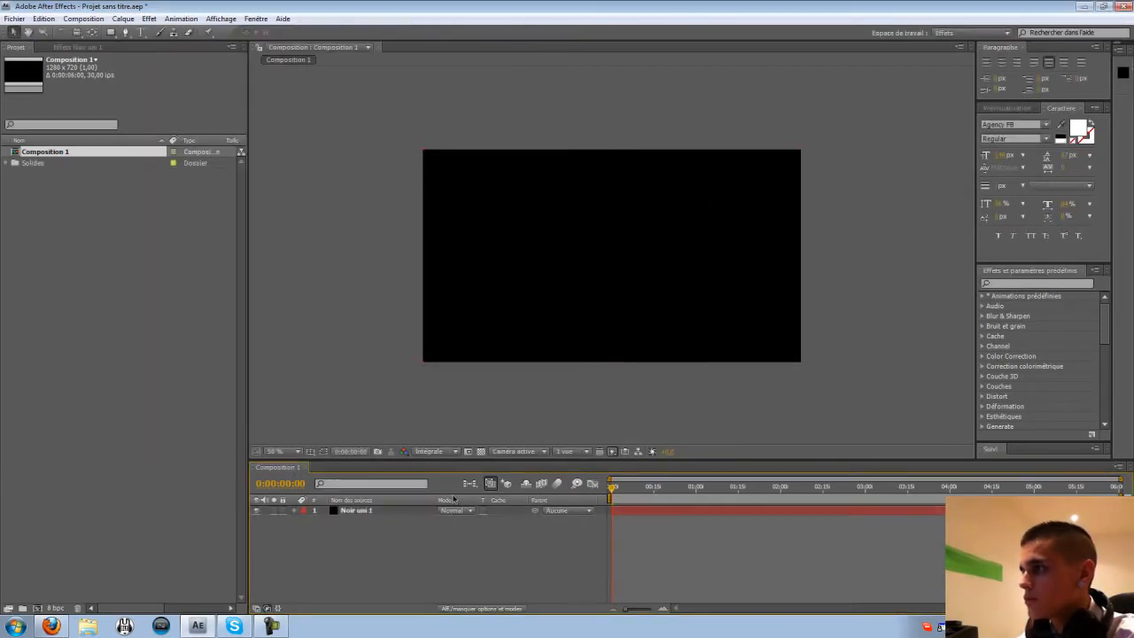
Set the black solid's blending mode to Addition and apply the Video Copilot Optical Flares effect to it.
{"action": "left_click", "coordinate": [456, 510]}
{"action": "left_click", "coordinate": [459, 254]}
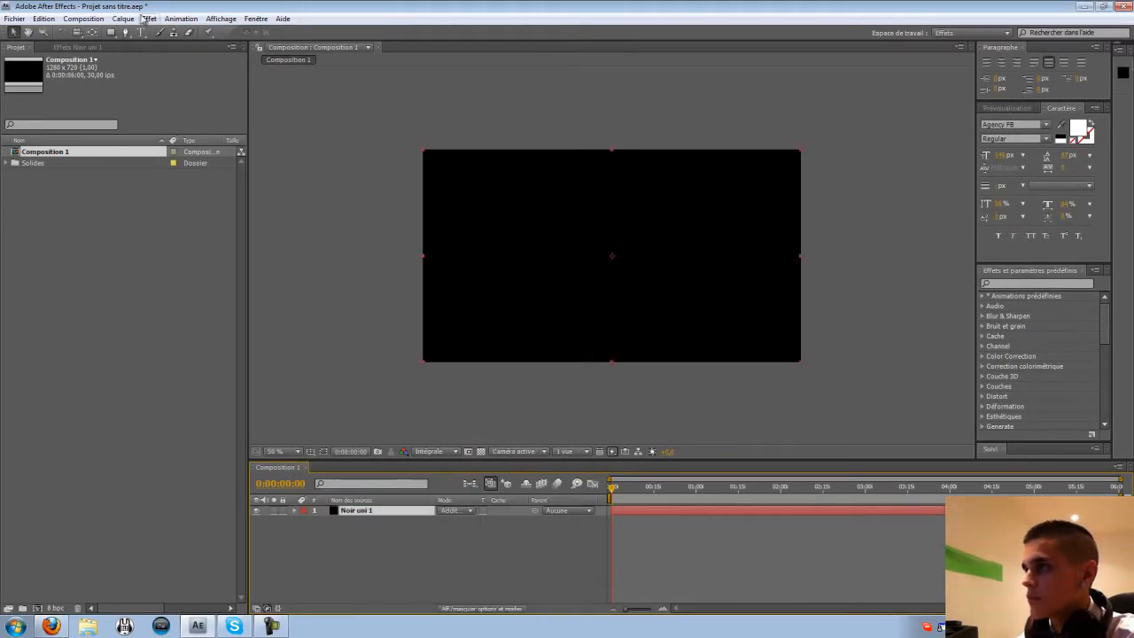
{"action": "left_click", "coordinate": [148, 19]}
{"action": "mouse_move", "coordinate": [310, 531]}
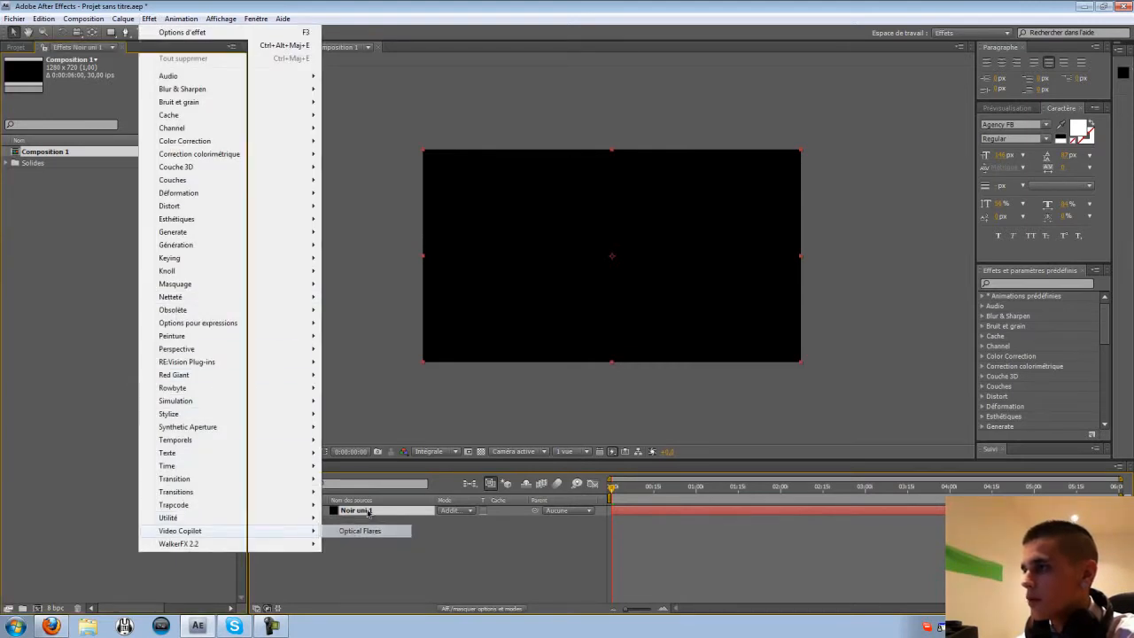
{"action": "left_click", "coordinate": [360, 530]}
Move the flare to the bottom centre of the frame and load the Air Missile preset in the Optical Flares options.
{"action": "left_click_drag", "start_coordinate": [526, 216], "coordinate": [613, 364]}
{"action": "left_click", "coordinate": [152, 70]}
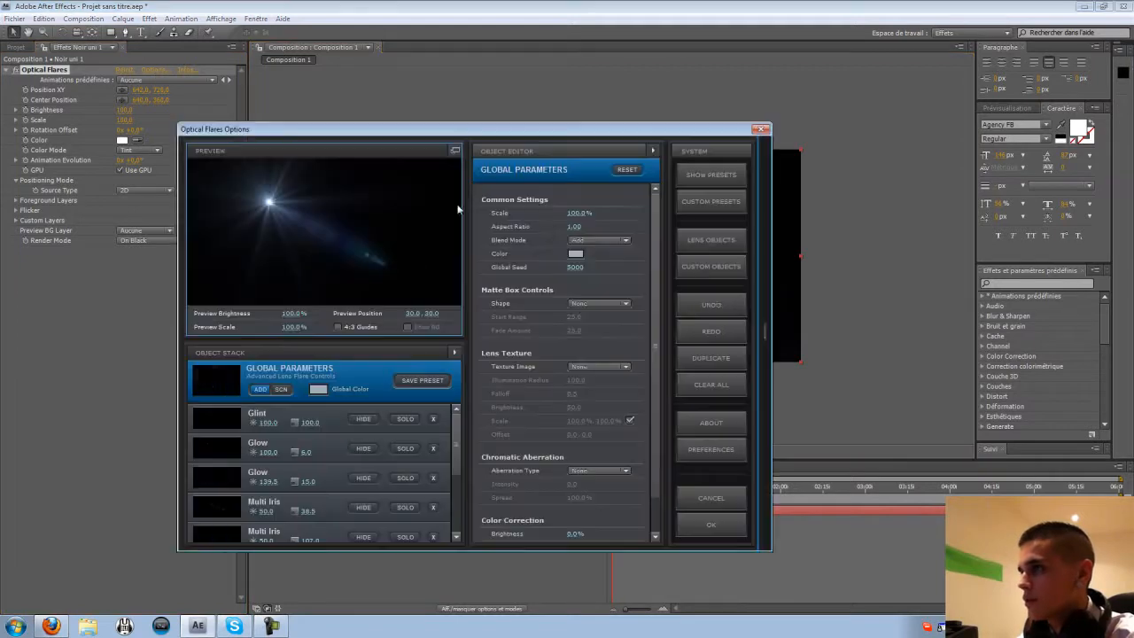
{"action": "left_click", "coordinate": [673, 342]}
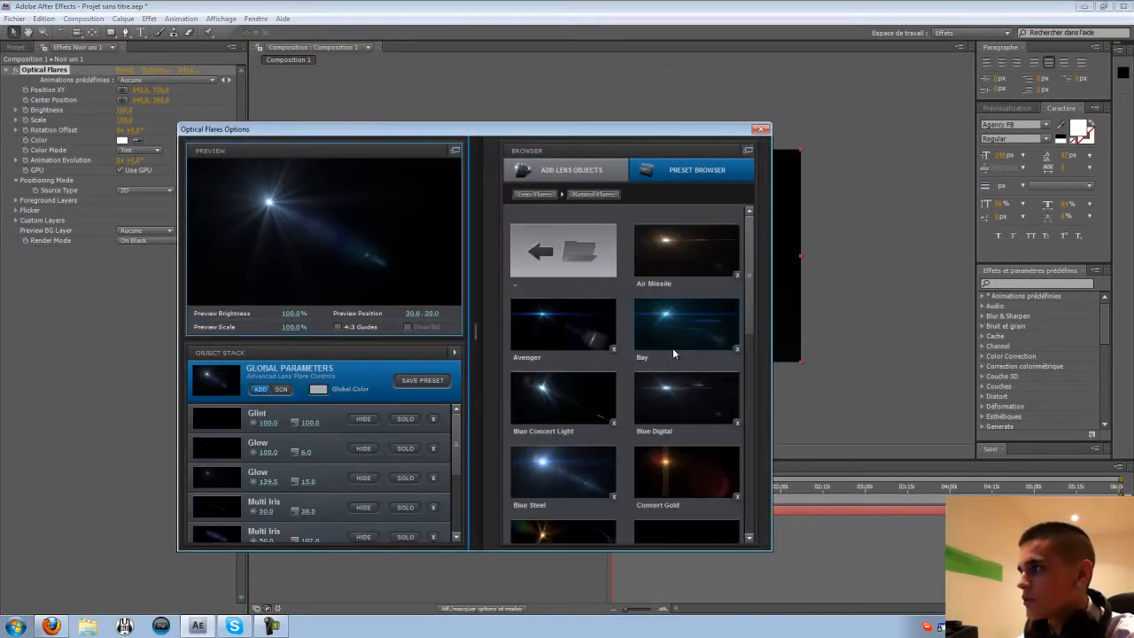
{"action": "left_click", "coordinate": [682, 255]}
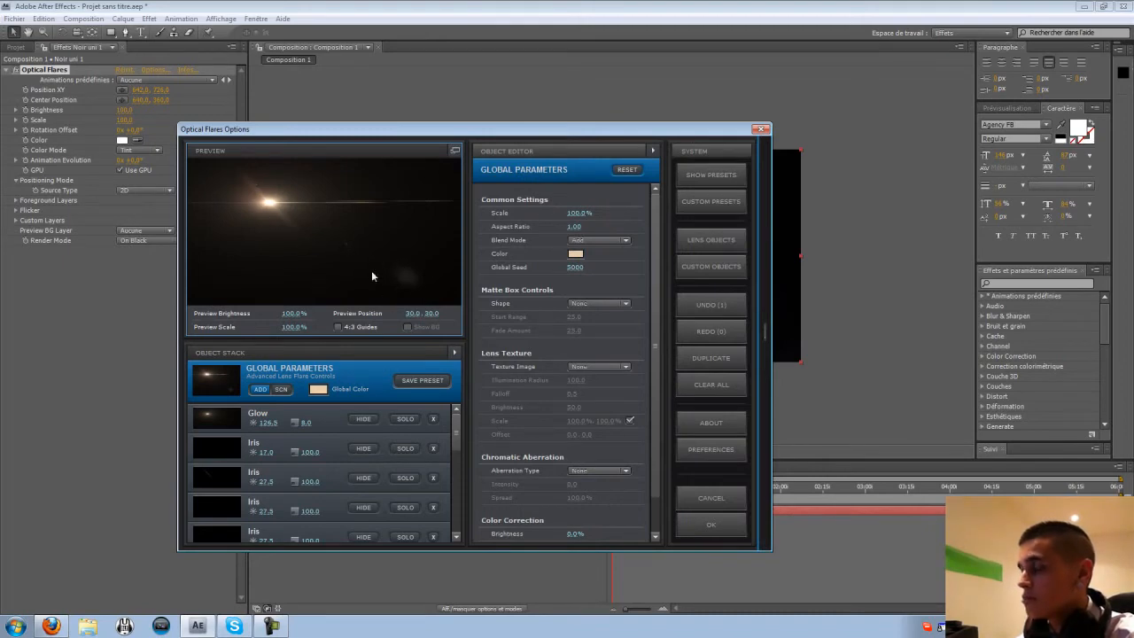
Hide the Iris objects with brightness 27.5 and the Multi Iris objects at 71.5 and 11.5, and apply the flare options.
{"action": "left_click", "coordinate": [363, 477]}
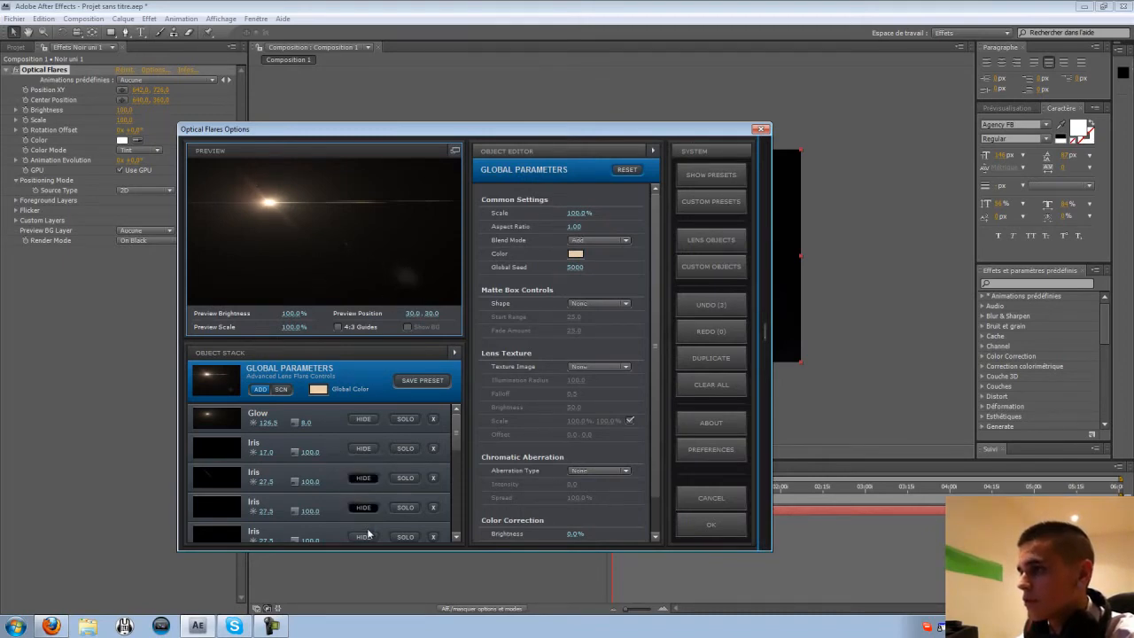
{"action": "left_click", "coordinate": [367, 534]}
{"action": "scroll", "coordinate": [362, 450], "scroll_direction": "down", "scroll_amount": 5}
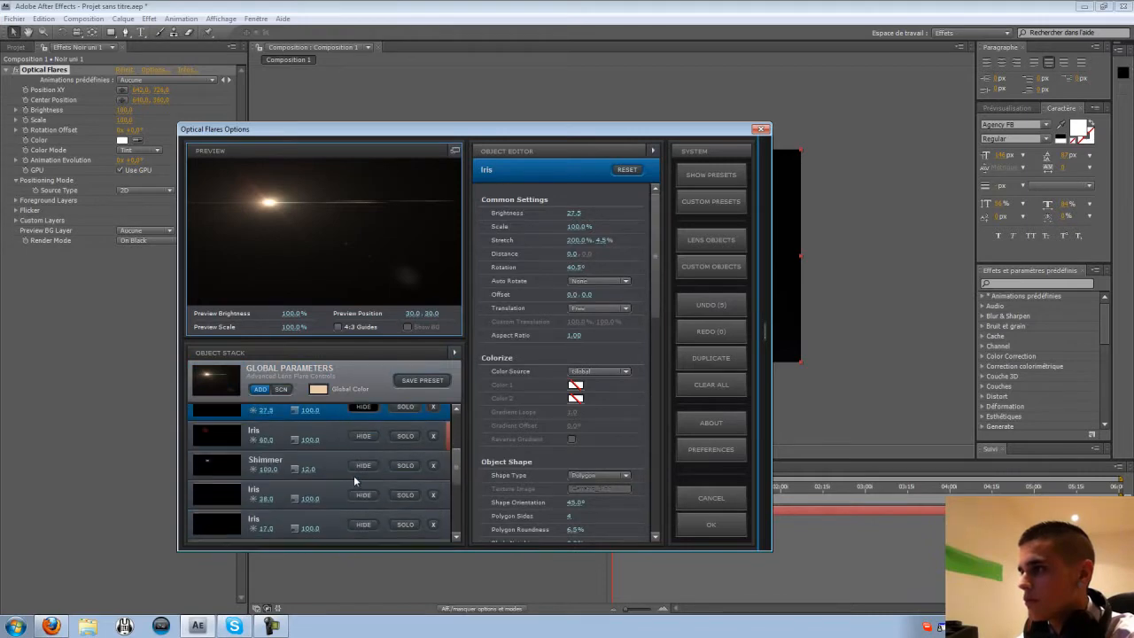
{"action": "left_click", "coordinate": [361, 498]}
{"action": "left_click", "coordinate": [364, 529]}
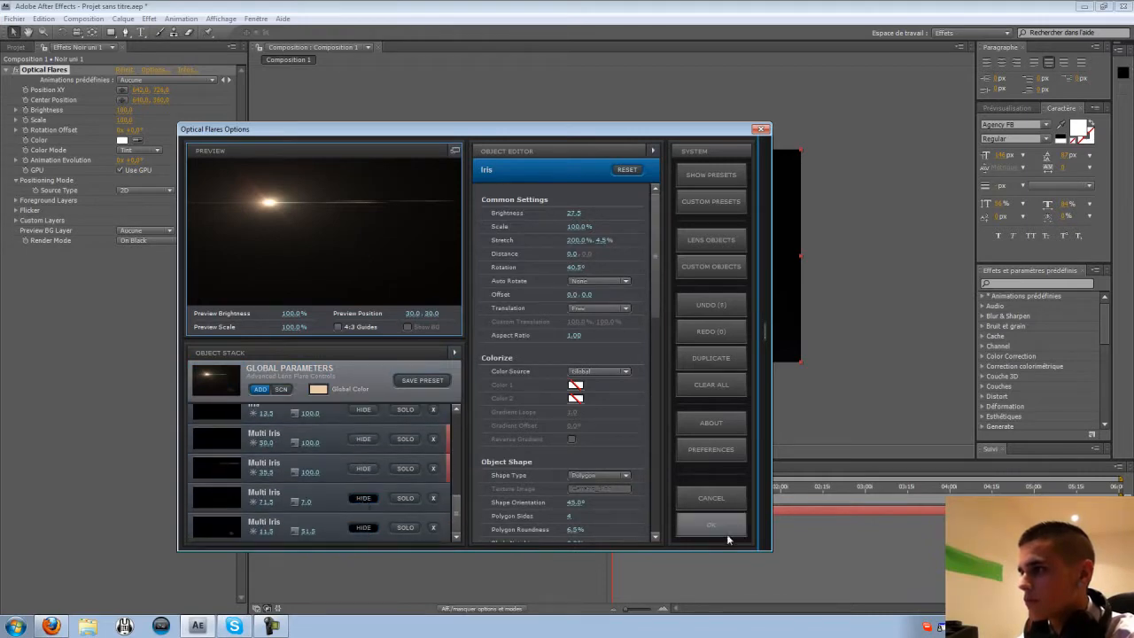
{"action": "left_click", "coordinate": [724, 532]}
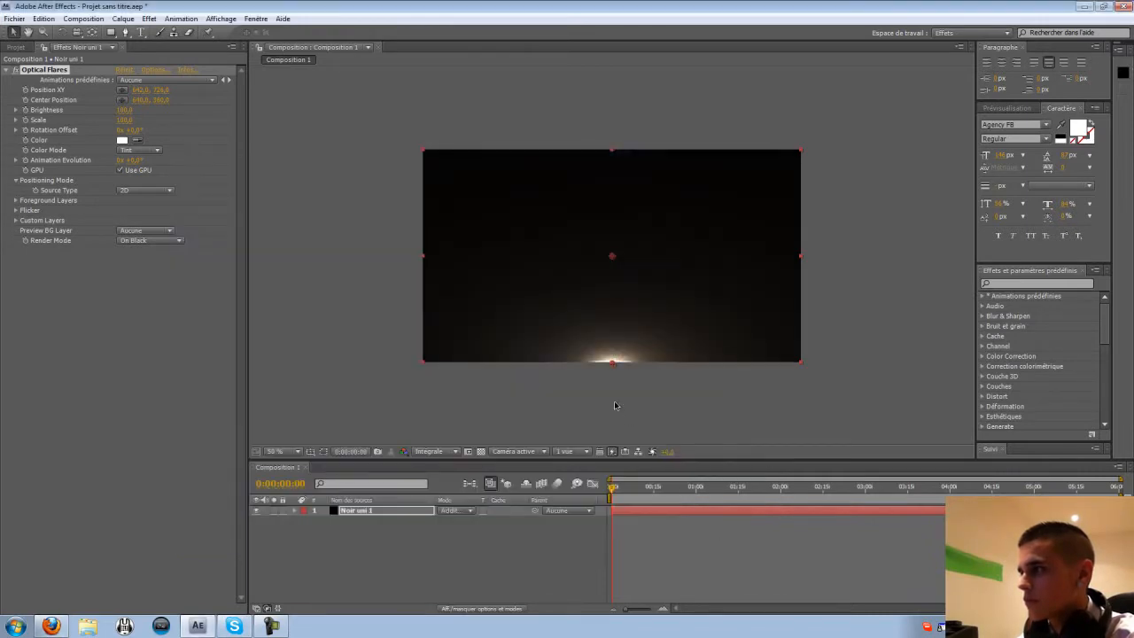
Change the flare's global color to a pale blue in the Optical Flares options and apply it.
{"action": "left_click", "coordinate": [158, 71]}
{"action": "left_click", "coordinate": [576, 253]}
{"action": "left_click_drag", "start_coordinate": [372, 443], "coordinate": [372, 392]}
{"action": "left_click", "coordinate": [405, 462]}
{"action": "left_click", "coordinate": [711, 524]}
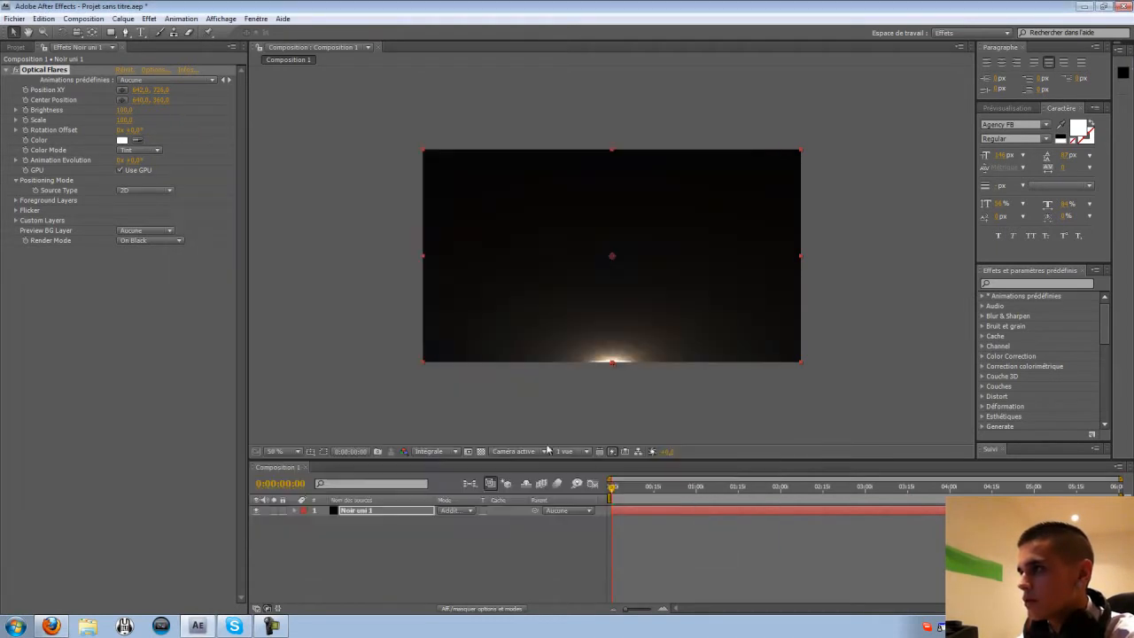
Increase the Flicker speed and amount of the Optical Flares effect, and collapse its settings.
{"action": "left_click", "coordinate": [16, 210]}
{"action": "left_click_drag", "start_coordinate": [120, 230], "coordinate": [173, 230]}
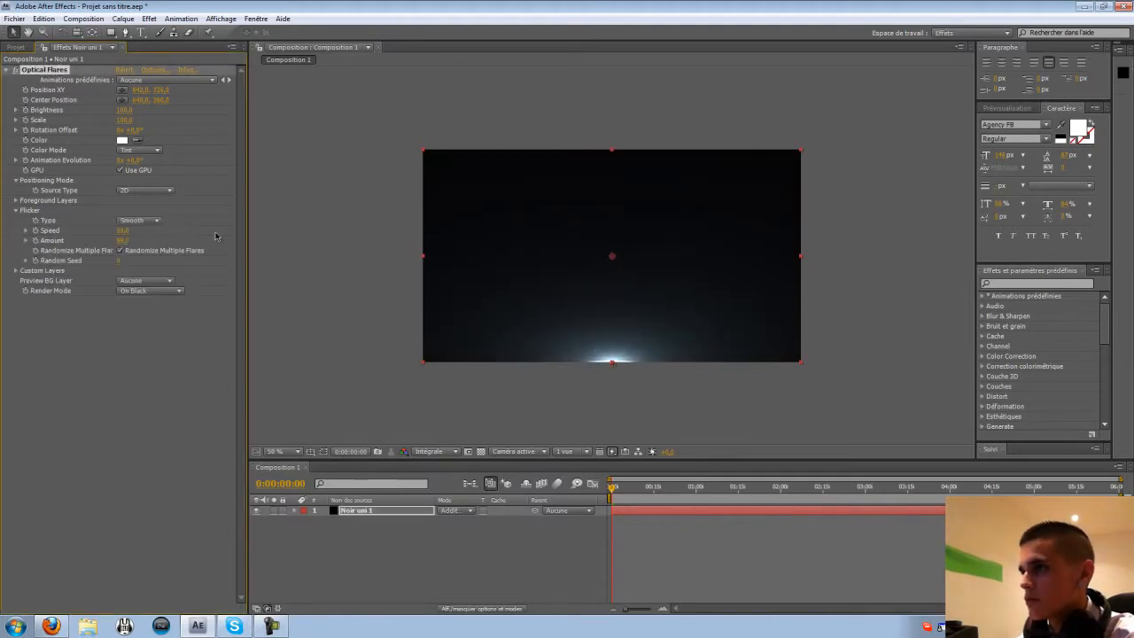
{"action": "left_click", "coordinate": [15, 70]}
Rename the black solid layer to OPTICAL FLARE.
{"action": "key", "text": "Return"}
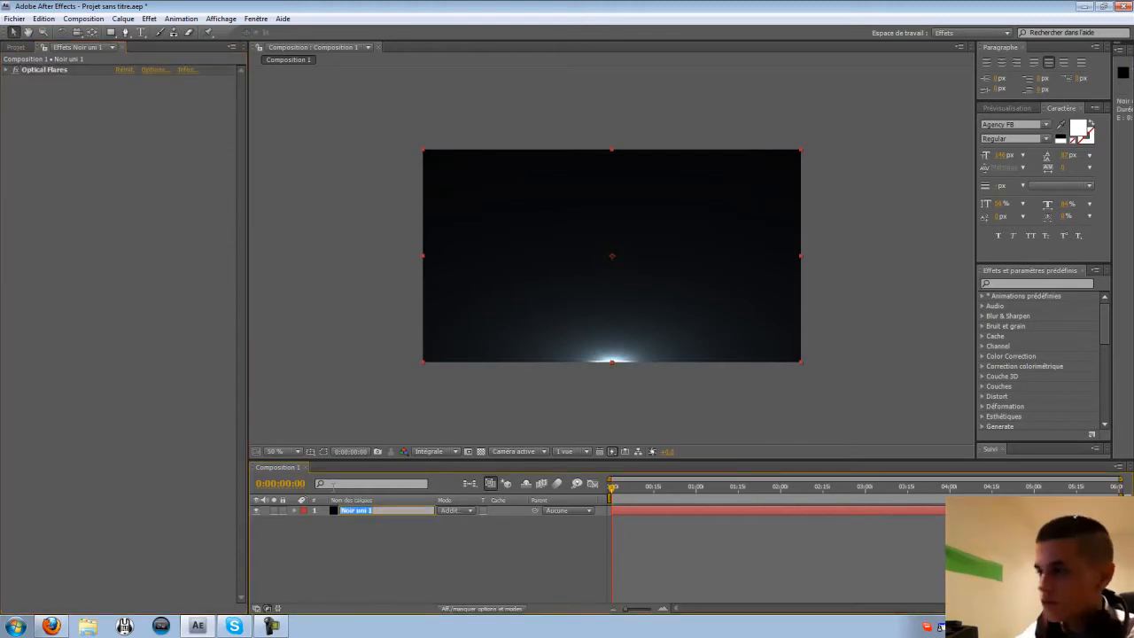
{"action": "key", "text": "Caps_Lock"}
{"action": "type", "text": "OPTICAL FLARE"}
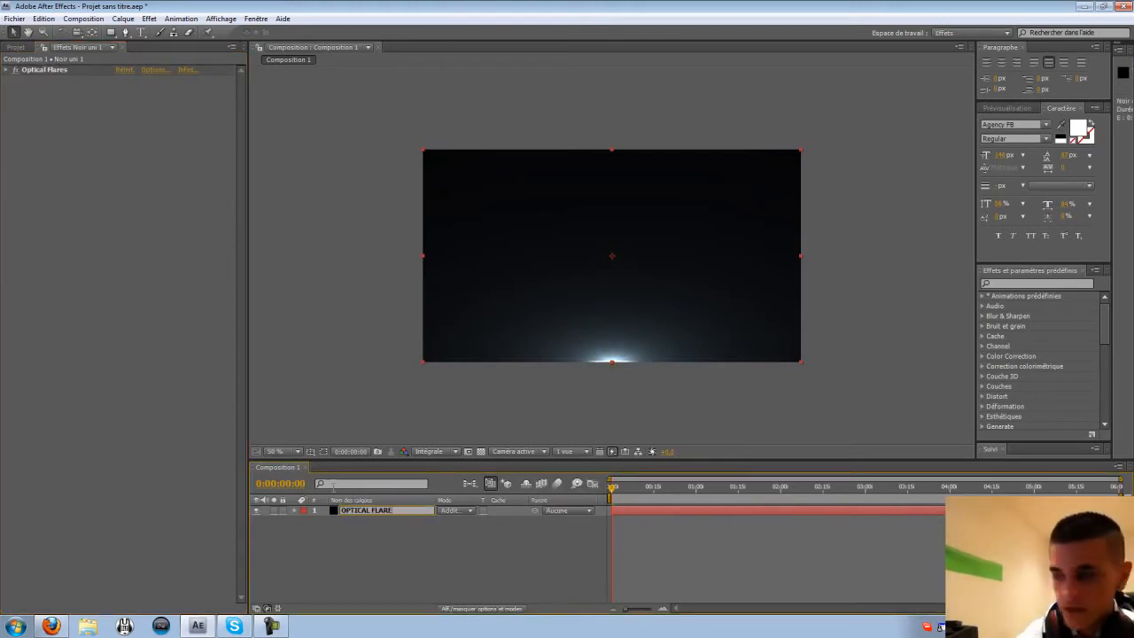
{"action": "key", "text": "Return"}
{"action": "key", "text": "Caps_Lock"}
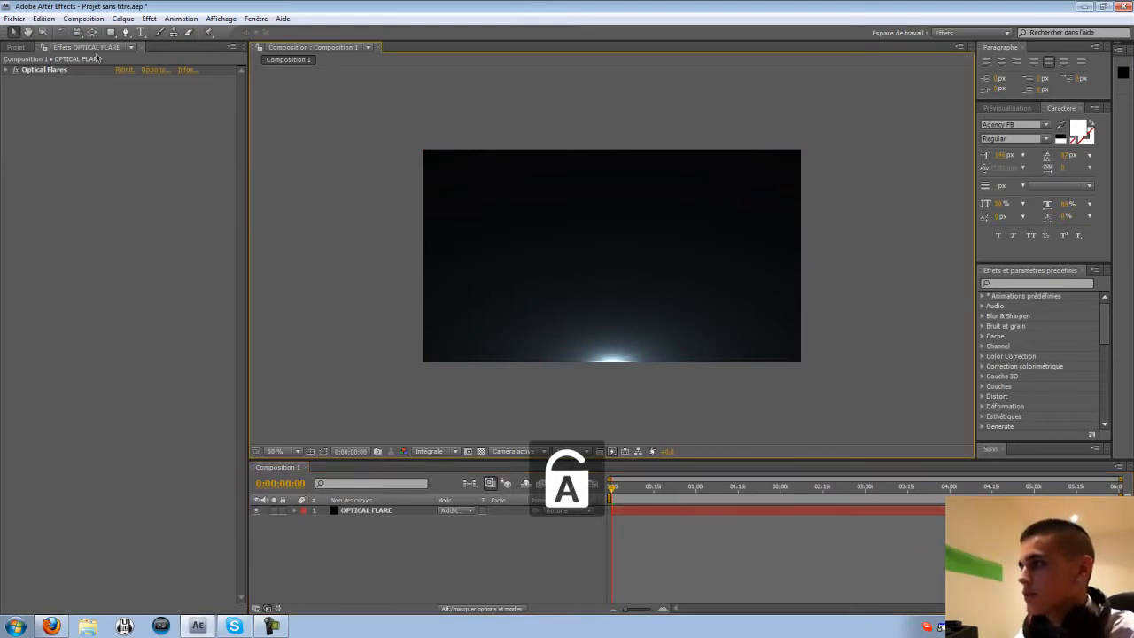
Add a second composition-size black solid above the flare layer and set its blending mode to Addition.
{"action": "left_click", "coordinate": [123, 19]}
{"action": "mouse_move", "coordinate": [270, 33]}
{"action": "left_click", "coordinate": [376, 43]}
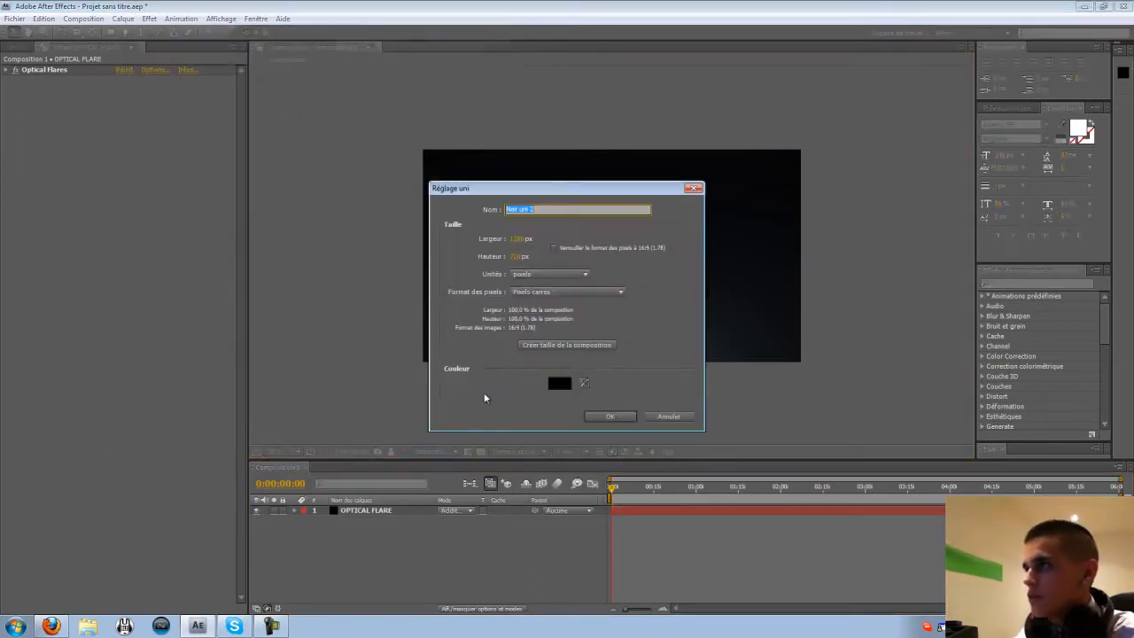
{"action": "left_click", "coordinate": [594, 416]}
{"action": "left_click", "coordinate": [450, 512]}
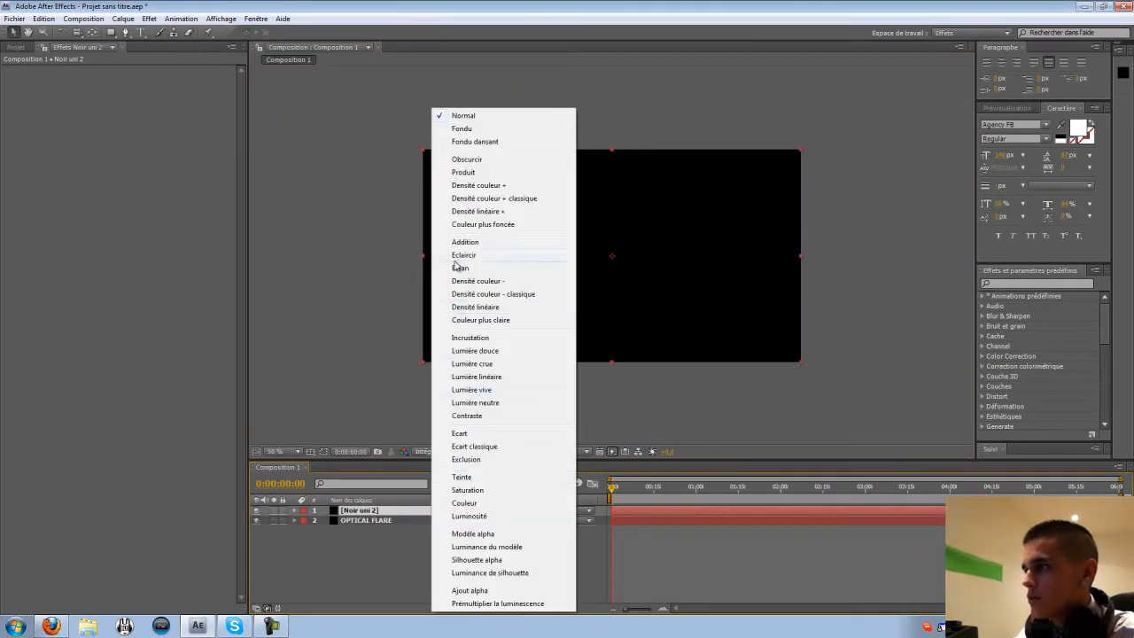
{"action": "left_click", "coordinate": [466, 242]}
Apply the CC Particle World effect to the new solid and set its Grid to Off.
{"action": "left_click", "coordinate": [148, 18]}
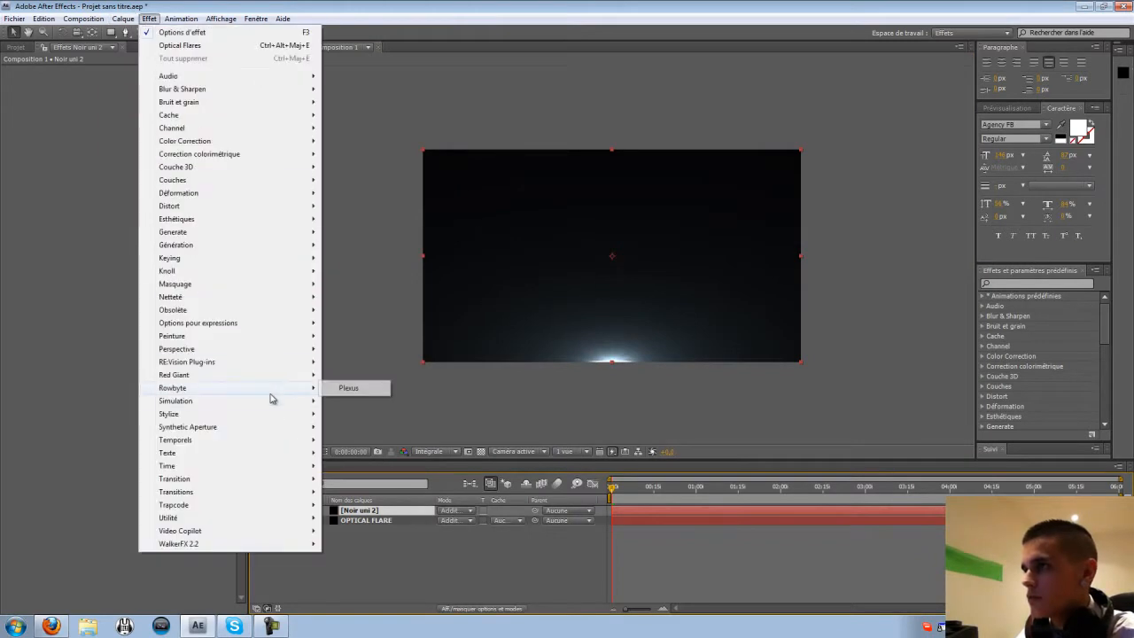
{"action": "mouse_move", "coordinate": [291, 402]}
{"action": "left_click", "coordinate": [367, 492]}
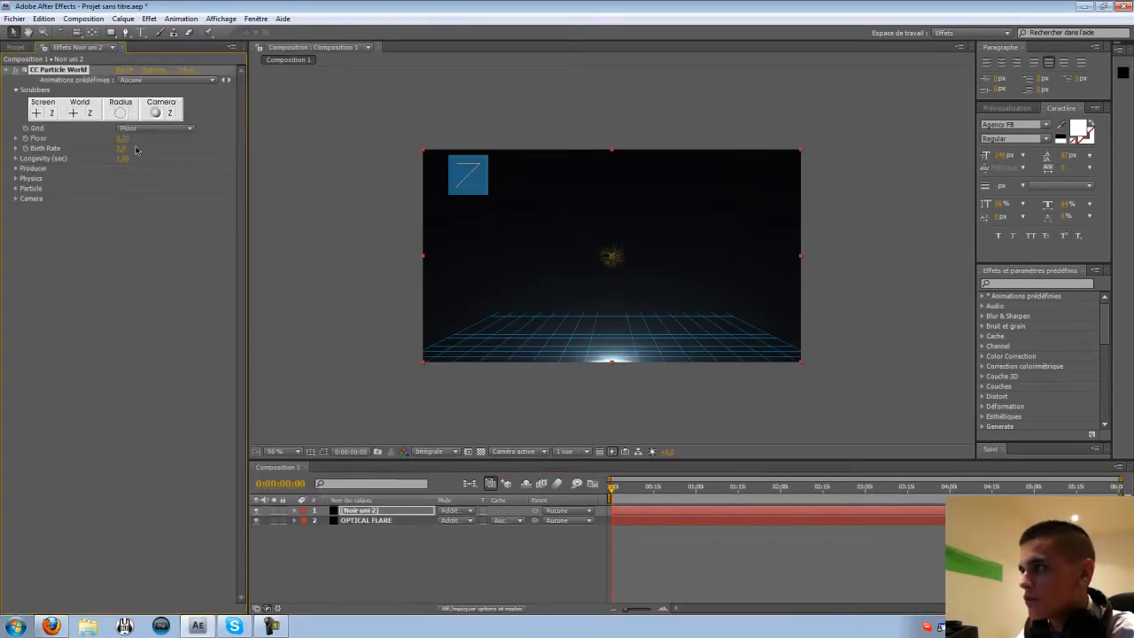
{"action": "left_click", "coordinate": [142, 128]}
{"action": "left_click", "coordinate": [142, 78]}
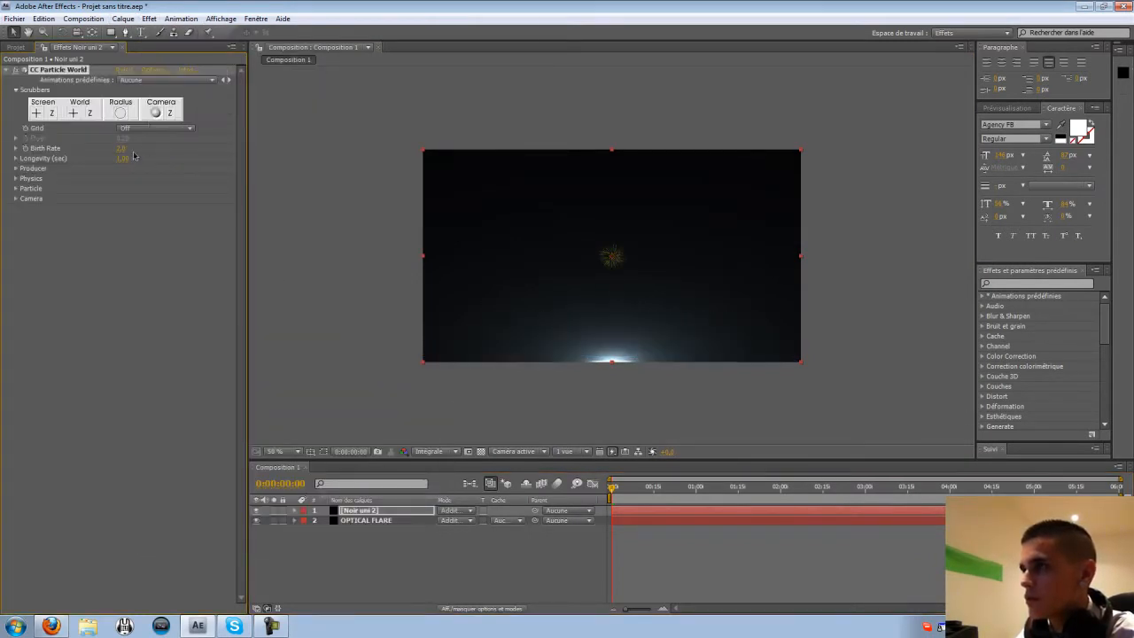
Set the particle Birth Rate to 0.2 and the Longevity to 100 seconds.
{"action": "left_click", "coordinate": [133, 147]}
{"action": "type", "text": "0,2"}
{"action": "key", "text": "Return"}
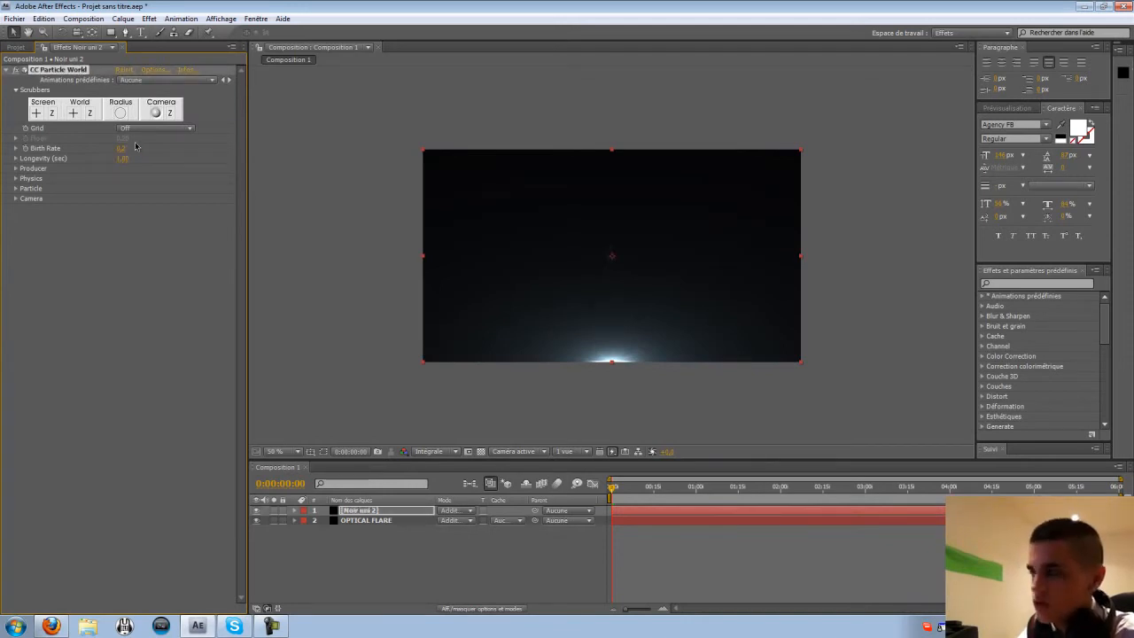
{"action": "left_click", "coordinate": [123, 158]}
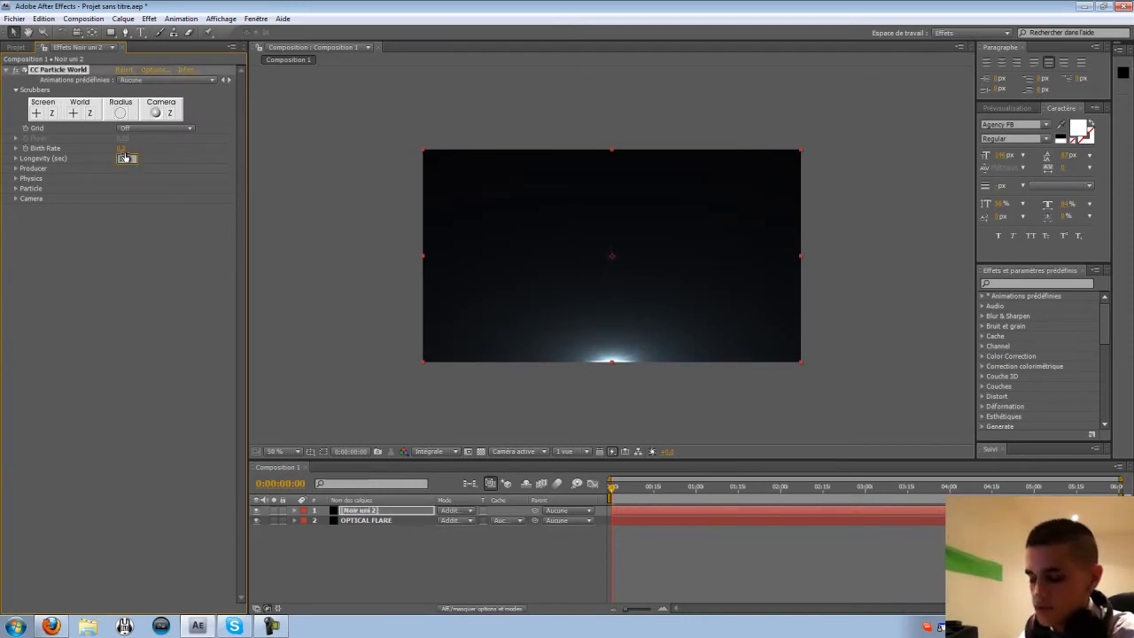
{"action": "key", "text": "Return"}
{"action": "left_click_drag", "start_coordinate": [944, 511], "coordinate": [653, 511]}
{"action": "left_click_drag", "start_coordinate": [440, 494], "coordinate": [420, 494]}
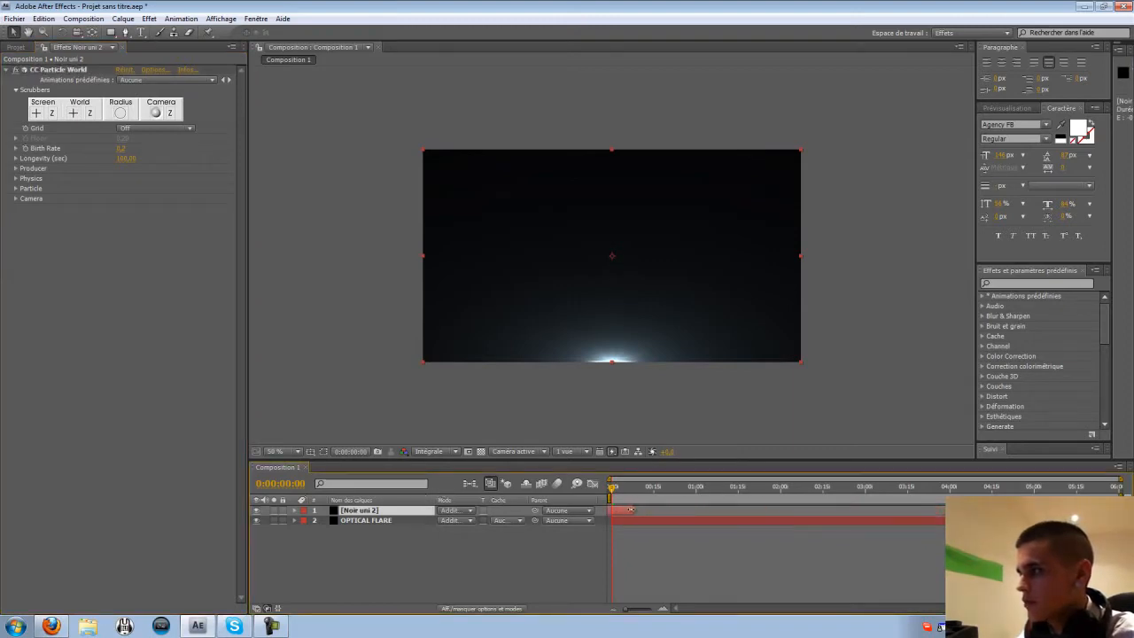
{"action": "key", "text": "ctrl+z"}
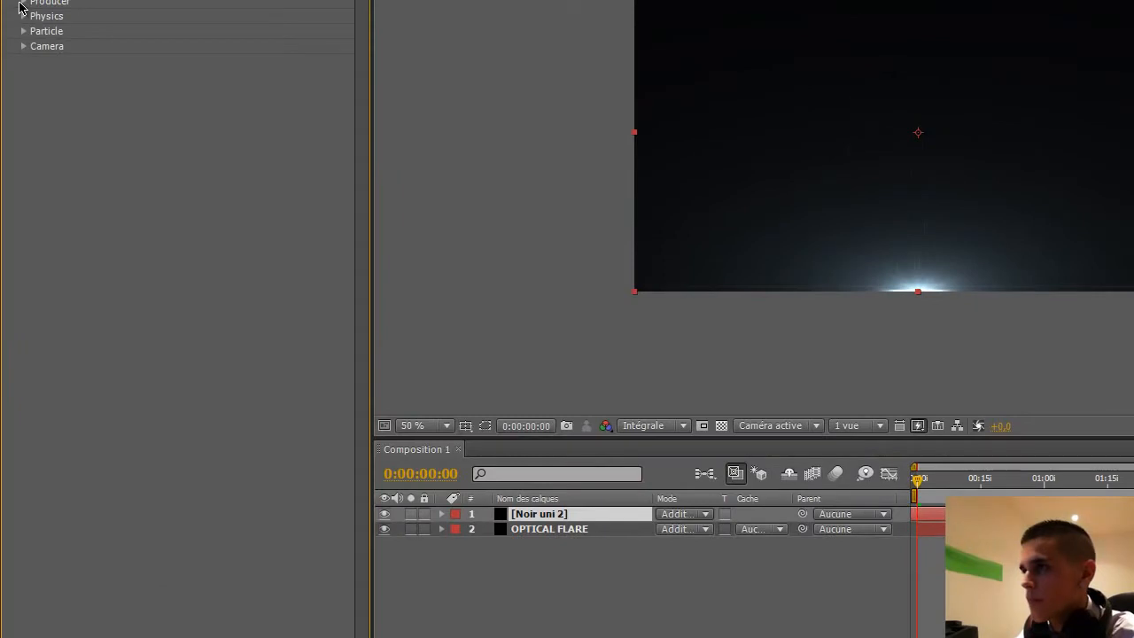
Set the particle Producer's Radius X to 1, Radius Y to 1 and Radius Z to 3.
{"action": "left_click", "coordinate": [16, 155]}
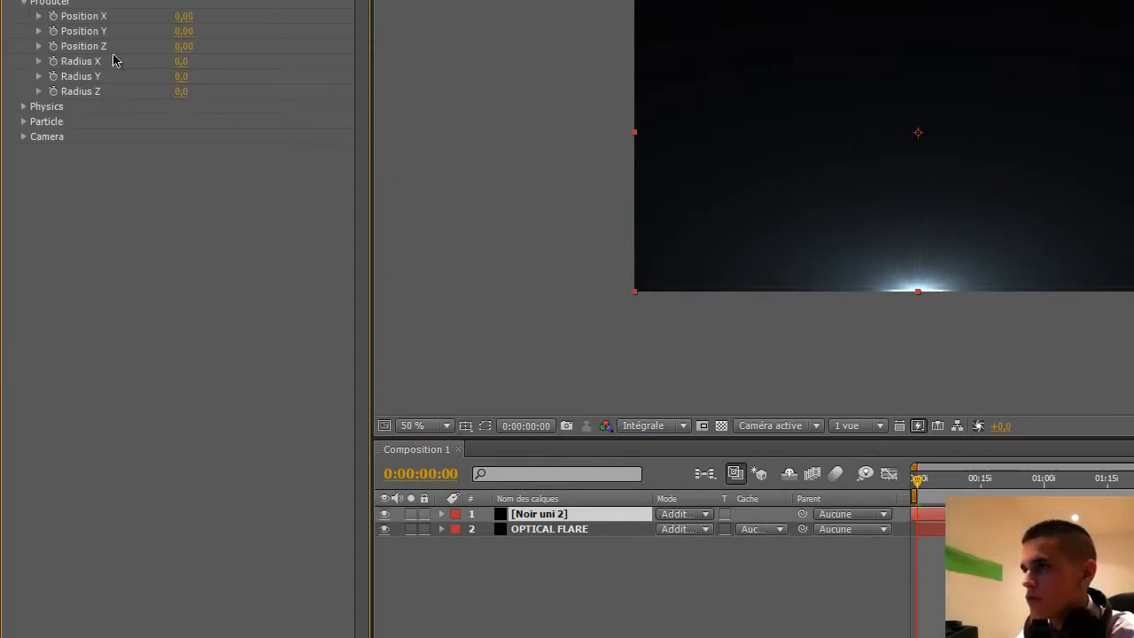
{"action": "left_click", "coordinate": [183, 16]}
{"action": "left_click", "coordinate": [245, 41]}
{"action": "left_click", "coordinate": [181, 62]}
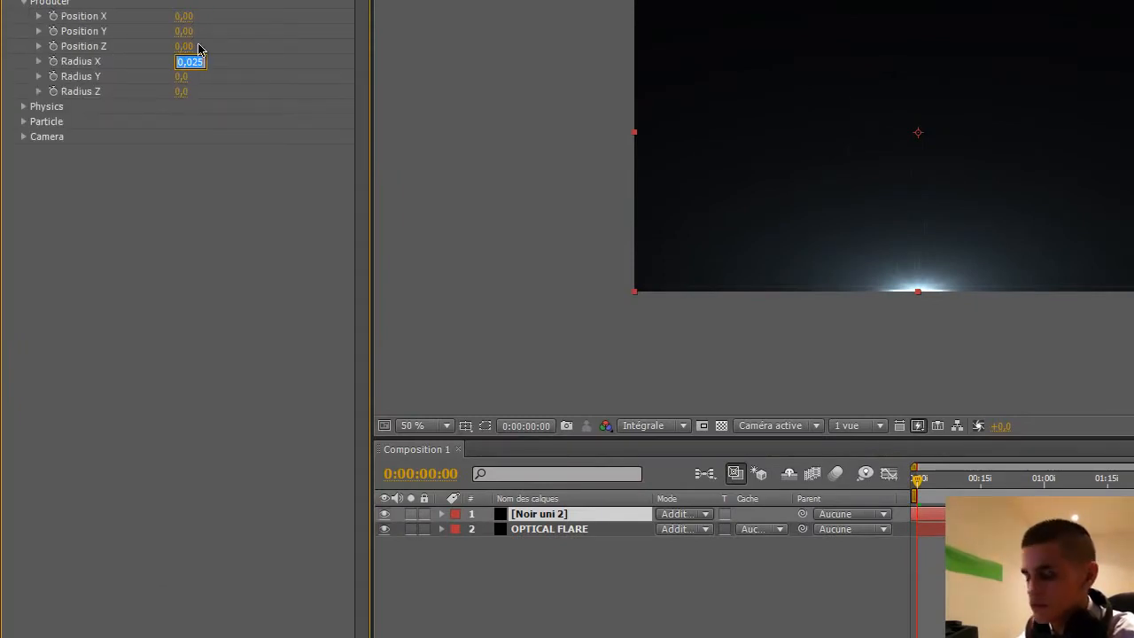
{"action": "type", "text": "1"}
{"action": "key", "text": "Return"}
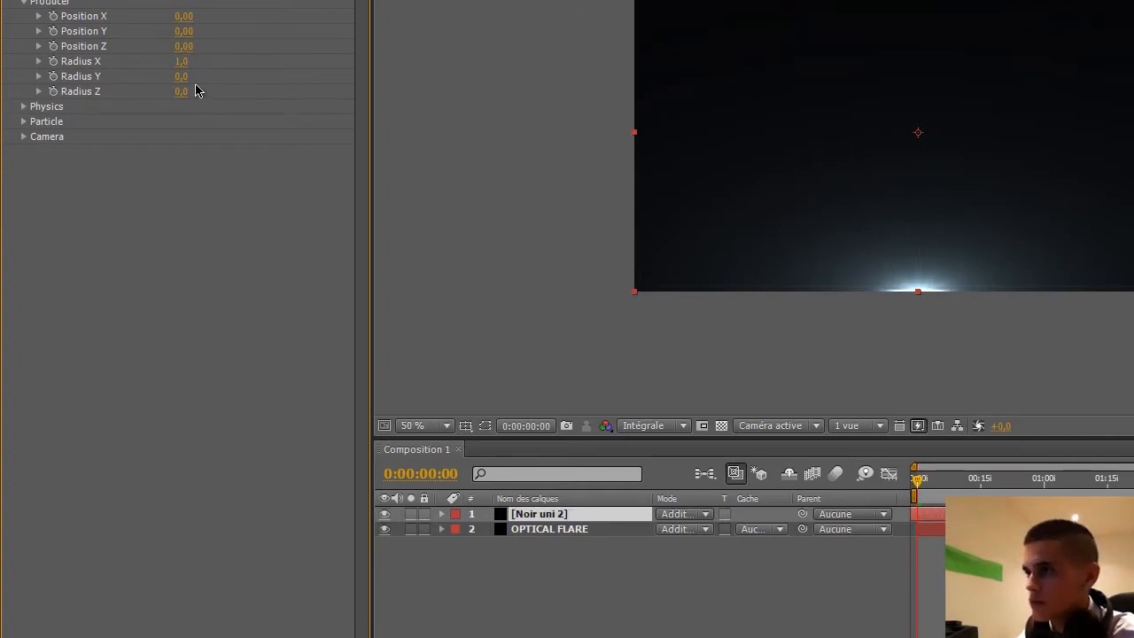
{"action": "left_click", "coordinate": [181, 76]}
{"action": "type", "text": "1"}
{"action": "key", "text": "Return"}
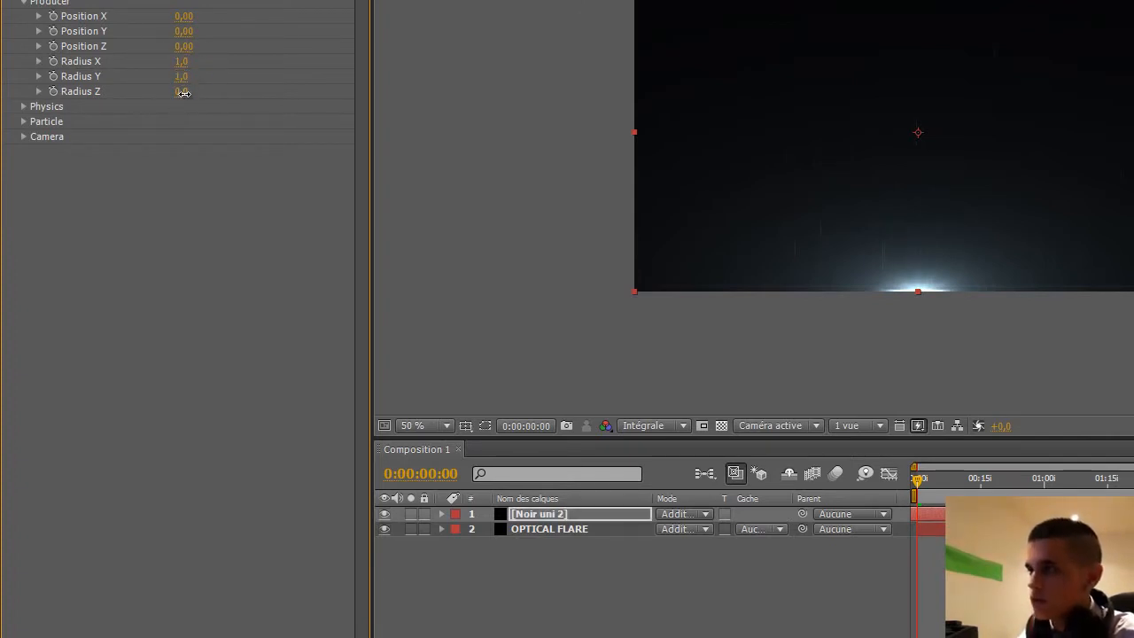
{"action": "left_click", "coordinate": [181, 91]}
{"action": "type", "text": "3"}
{"action": "key", "text": "Return"}
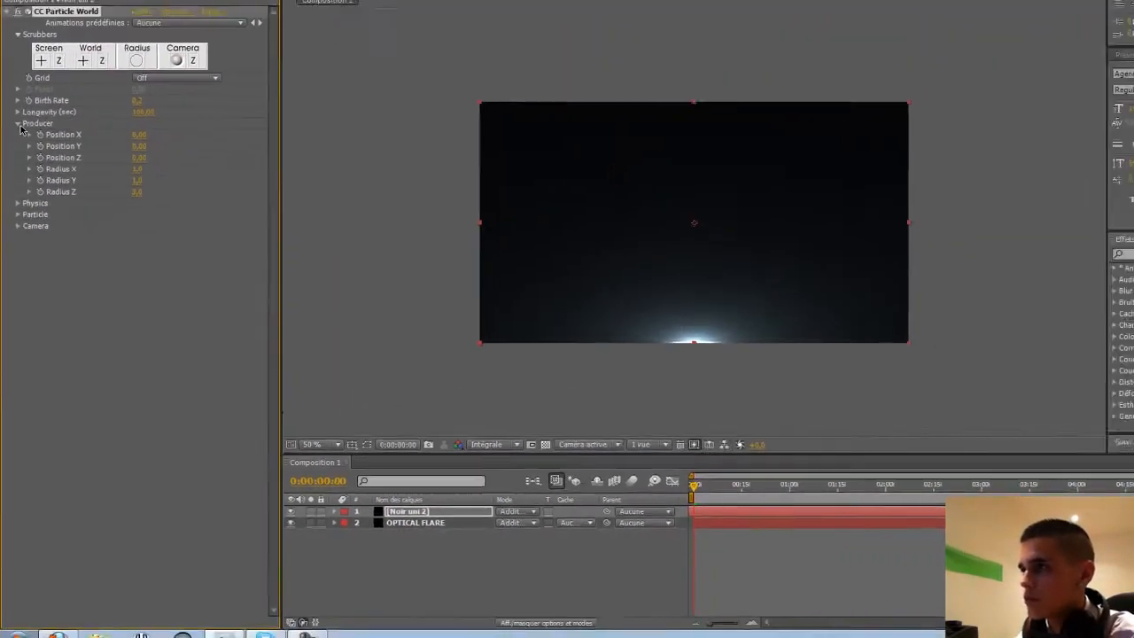
{"action": "left_click", "coordinate": [23, 7]}
Set the particle Physics Gravity to a slightly negative value and preview the particles in the timeline.
{"action": "left_click", "coordinate": [23, 22]}
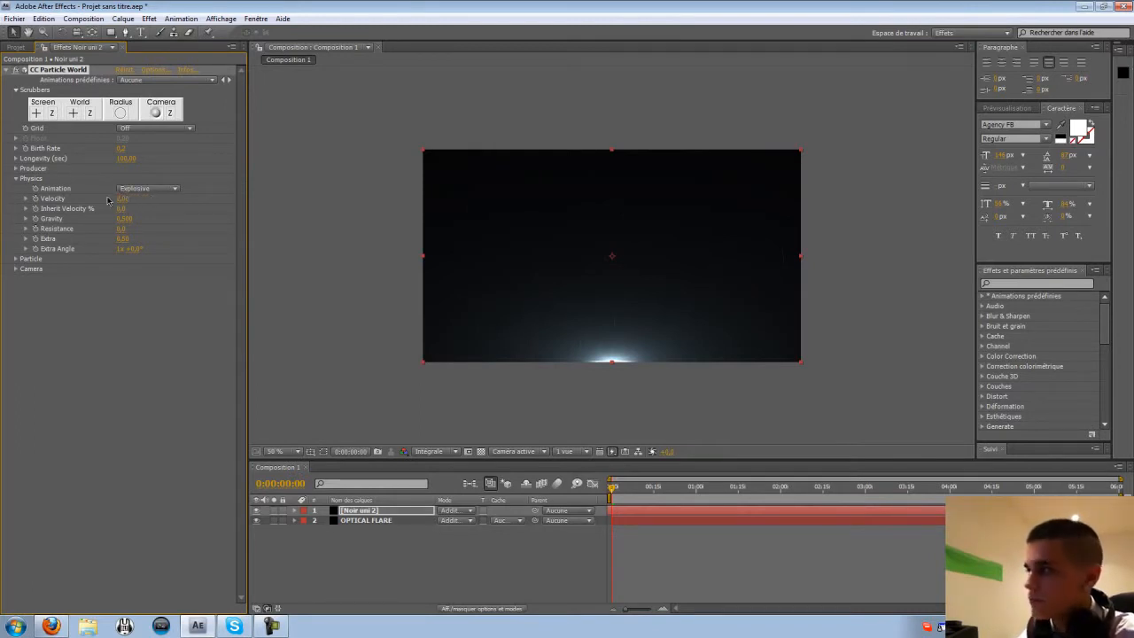
{"action": "left_click", "coordinate": [123, 219]}
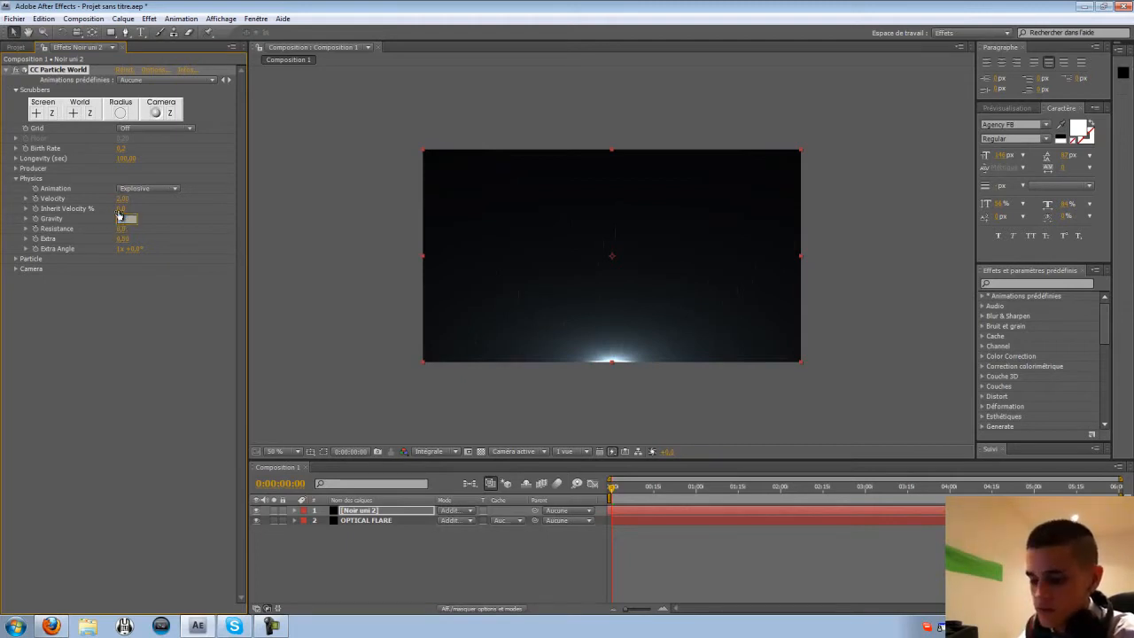
{"action": "key", "text": "Return"}
{"action": "left_click_drag", "start_coordinate": [610, 486], "coordinate": [549, 486]}
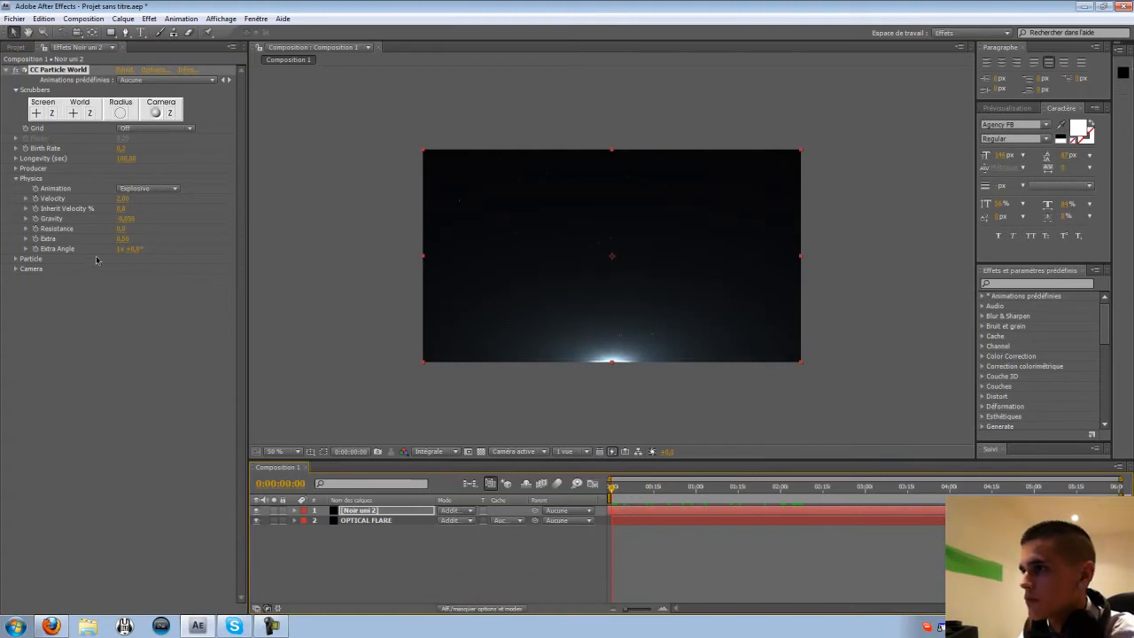
Set both the particle Birth Color and Death Color to white (FFFFFF).
{"action": "left_click", "coordinate": [16, 179]}
{"action": "left_click", "coordinate": [15, 188]}
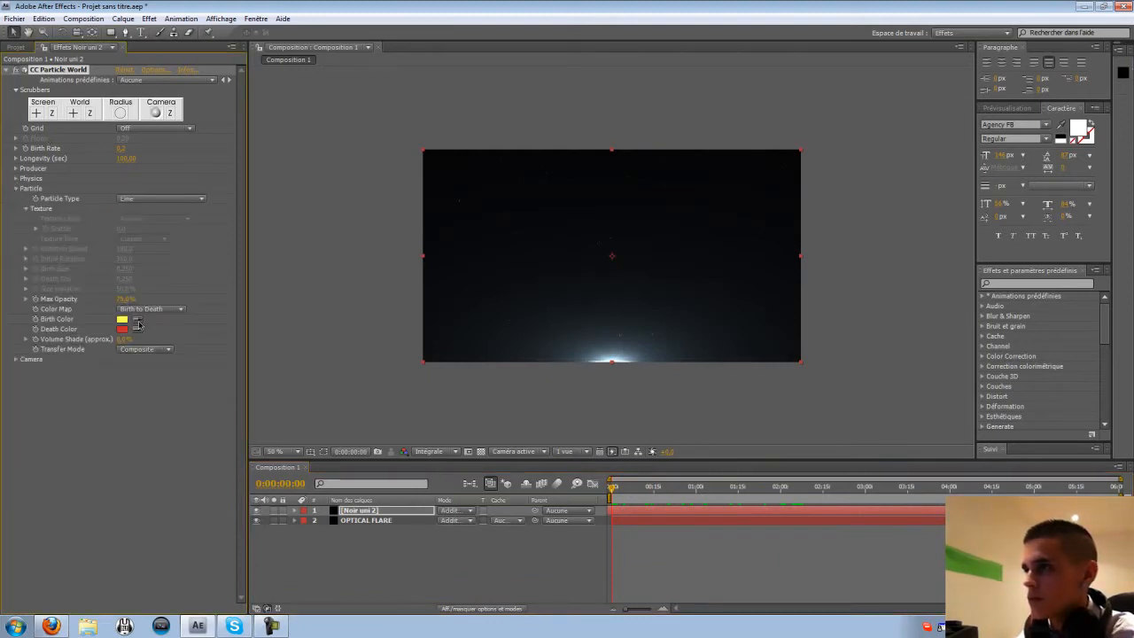
{"action": "left_click", "coordinate": [123, 321]}
{"action": "left_click", "coordinate": [77, 139]}
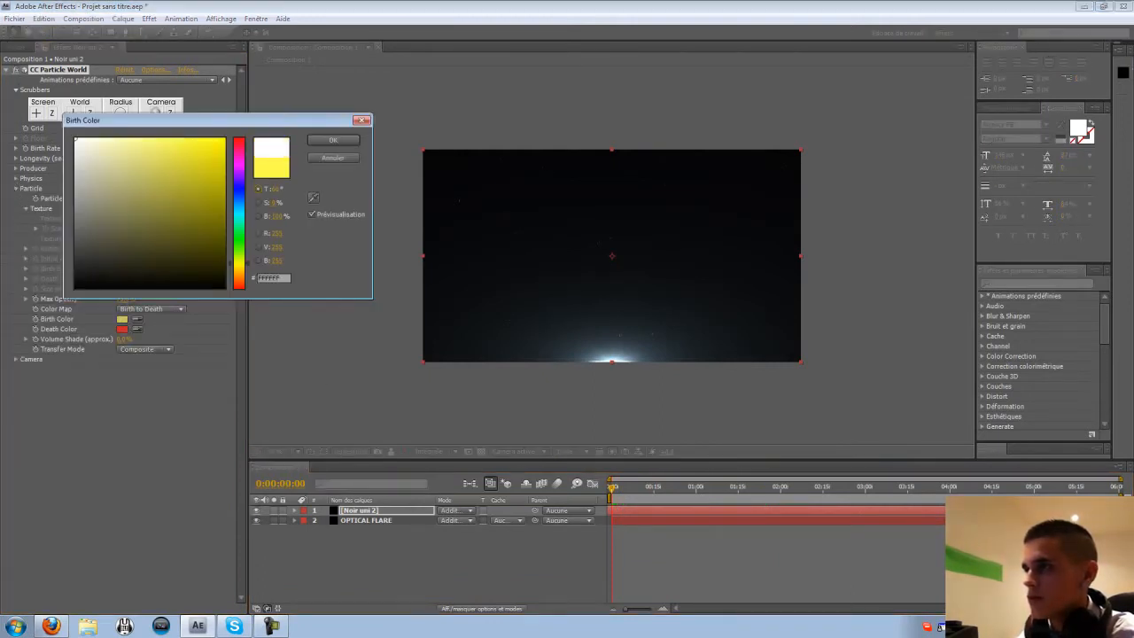
{"action": "left_click", "coordinate": [334, 140]}
{"action": "left_click", "coordinate": [123, 328]}
{"action": "left_click", "coordinate": [76, 139]}
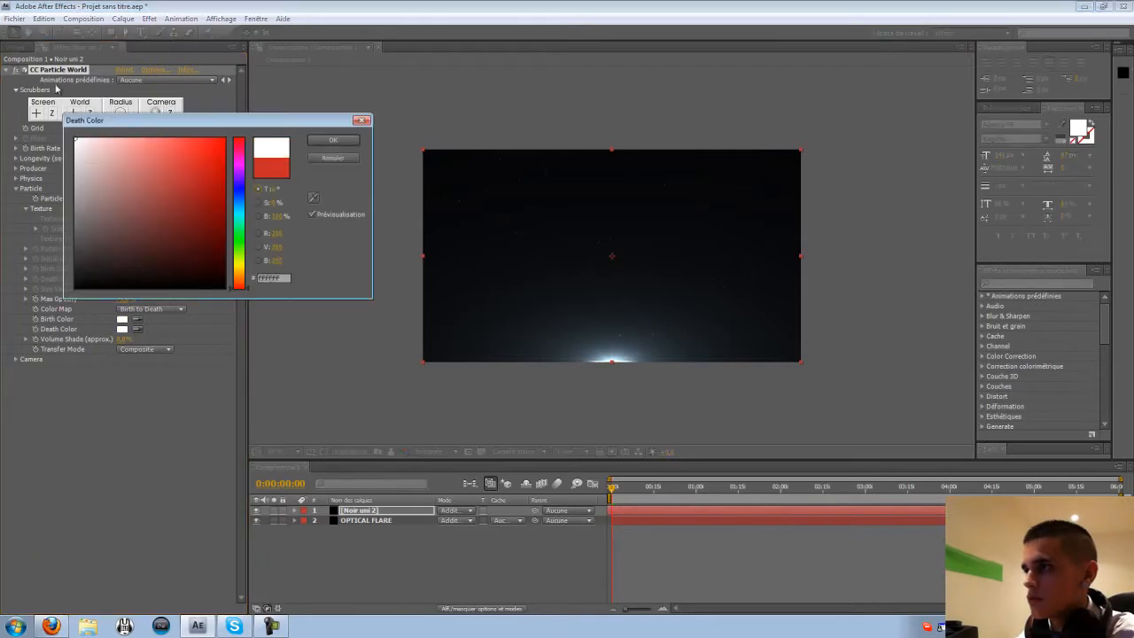
{"action": "left_click", "coordinate": [333, 140]}
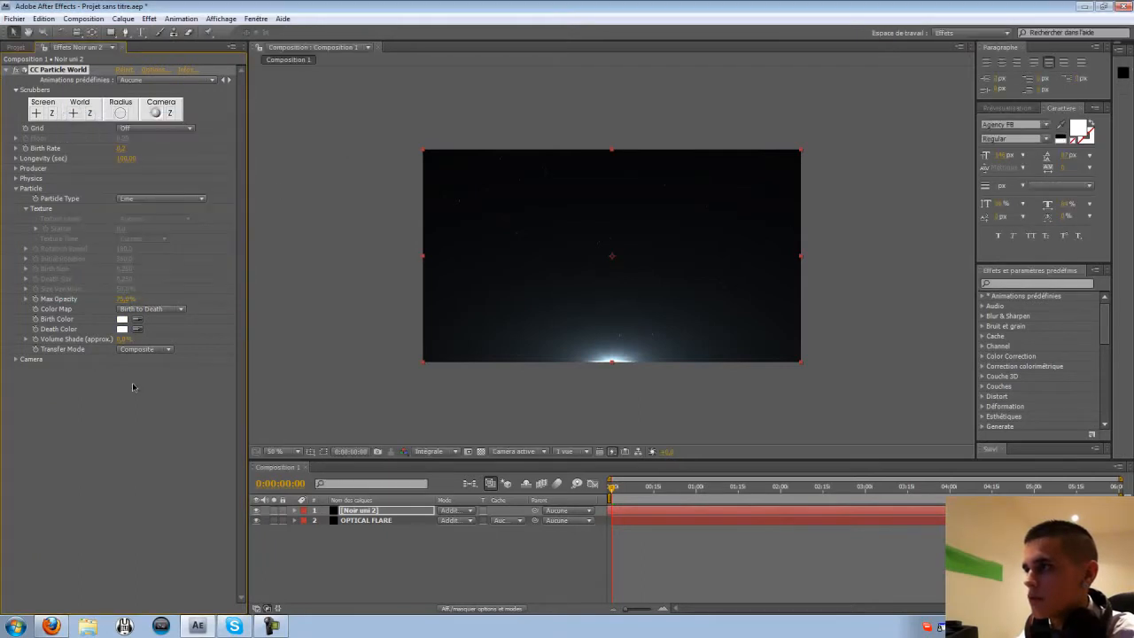
Tilt the particle Camera's Rotation X to a negative angle and preview the particles along the timeline.
{"action": "left_click", "coordinate": [16, 189]}
{"action": "left_click", "coordinate": [15, 198]}
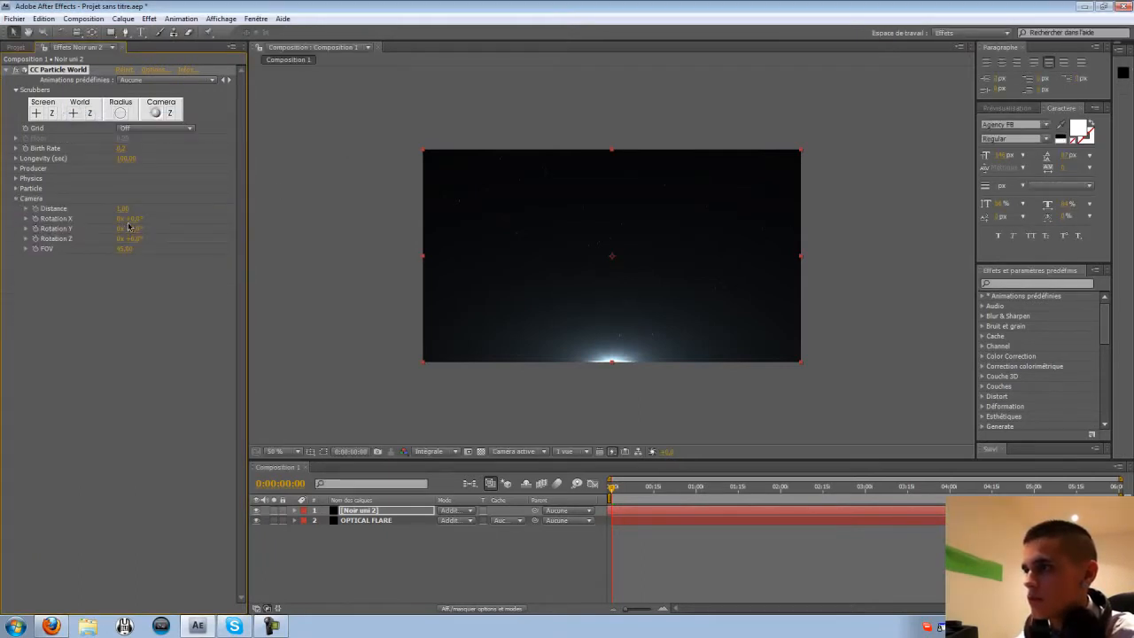
{"action": "left_click_drag", "start_coordinate": [128, 227], "coordinate": [131, 218]}
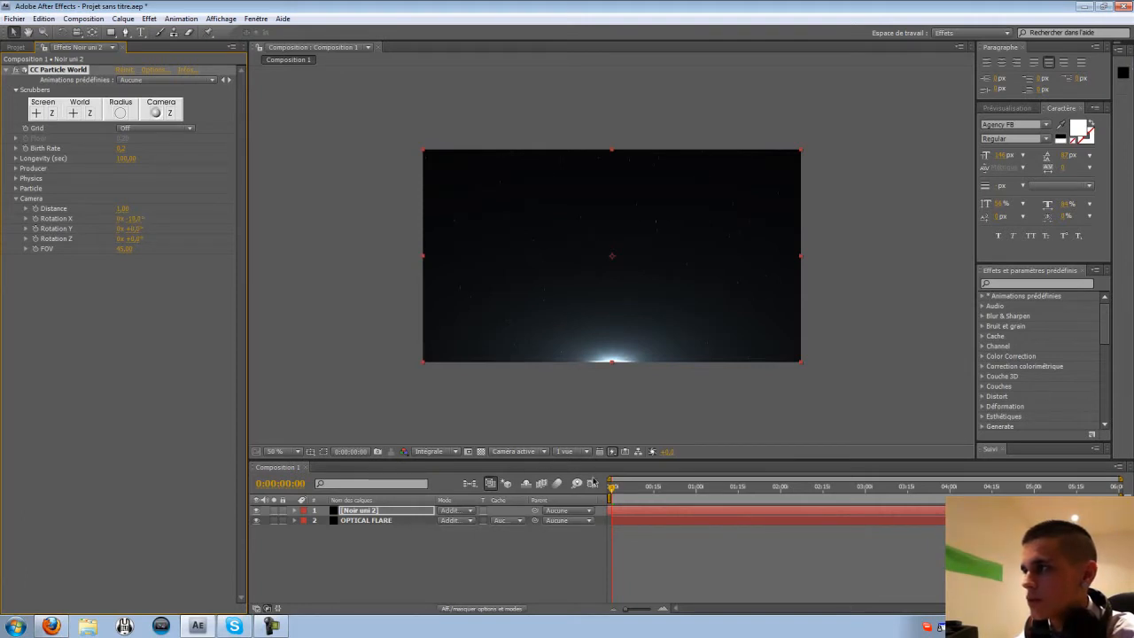
{"action": "left_click_drag", "start_coordinate": [612, 487], "coordinate": [720, 490]}
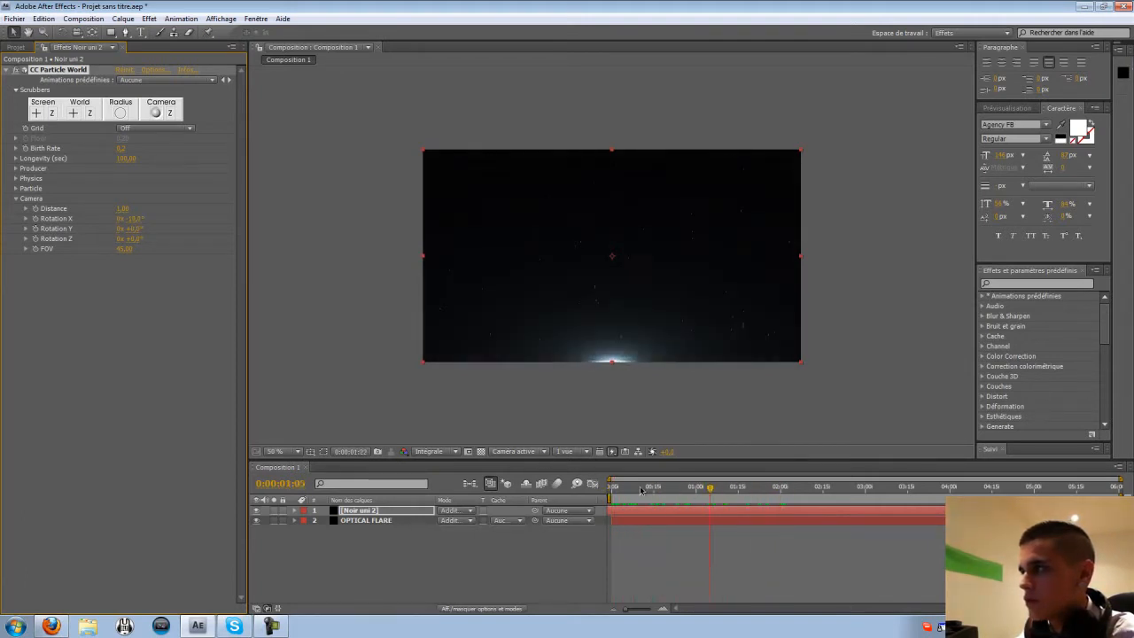
{"action": "key", "text": "Home"}
{"action": "left_click", "coordinate": [18, 200]}
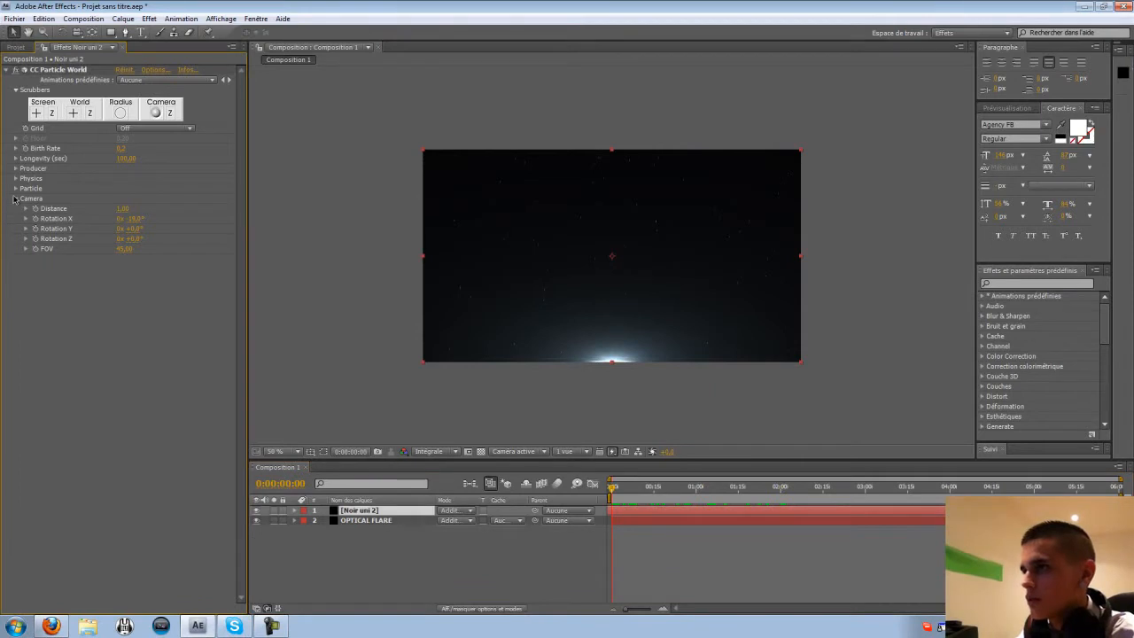
{"action": "left_click", "coordinate": [15, 200]}
Apply the Lueur diffuse effect to the particle layer with a Rayon of 12 and preview the glow.
{"action": "left_click", "coordinate": [149, 19]}
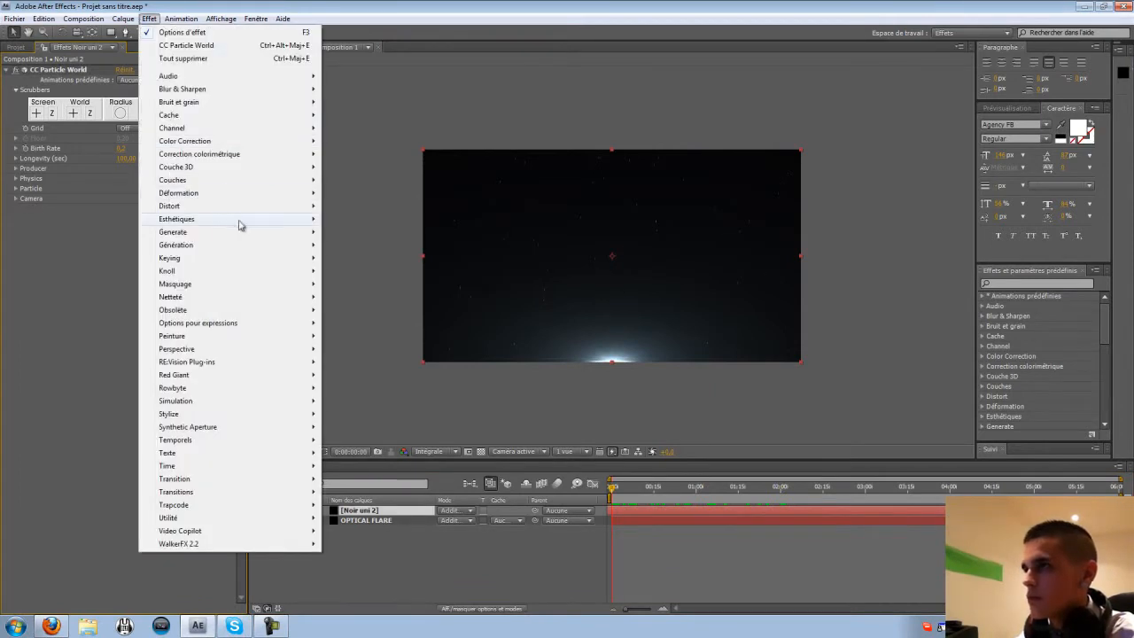
{"action": "mouse_move", "coordinate": [238, 225]}
{"action": "left_click", "coordinate": [390, 332]}
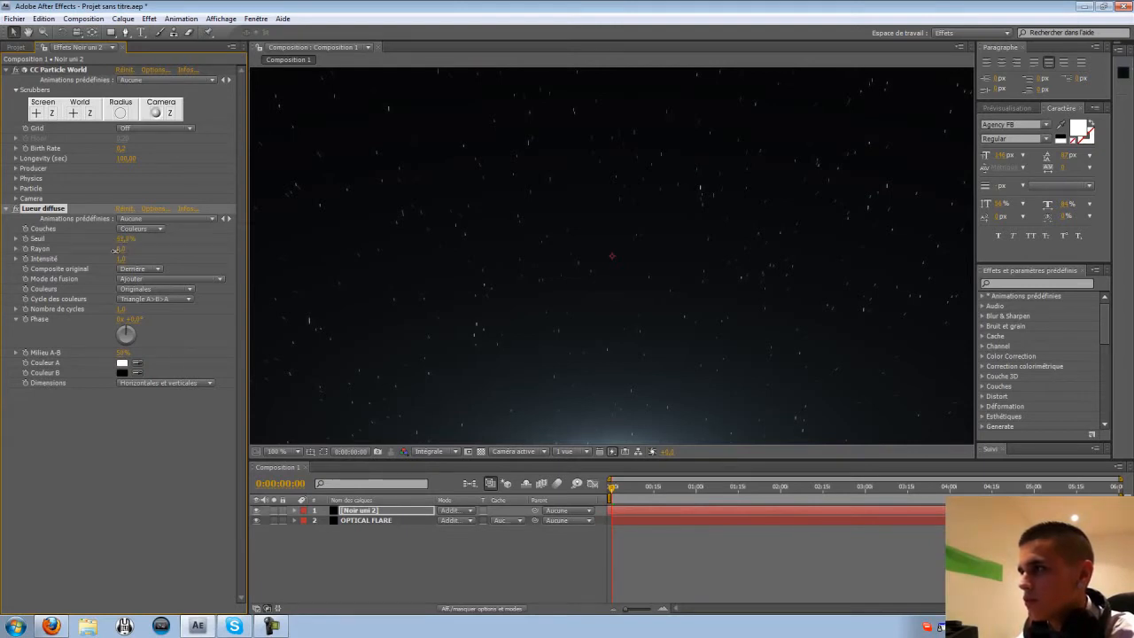
{"action": "scroll", "coordinate": [524, 300], "scroll_direction": "down", "scroll_amount": 1}
{"action": "left_click", "coordinate": [314, 314]}
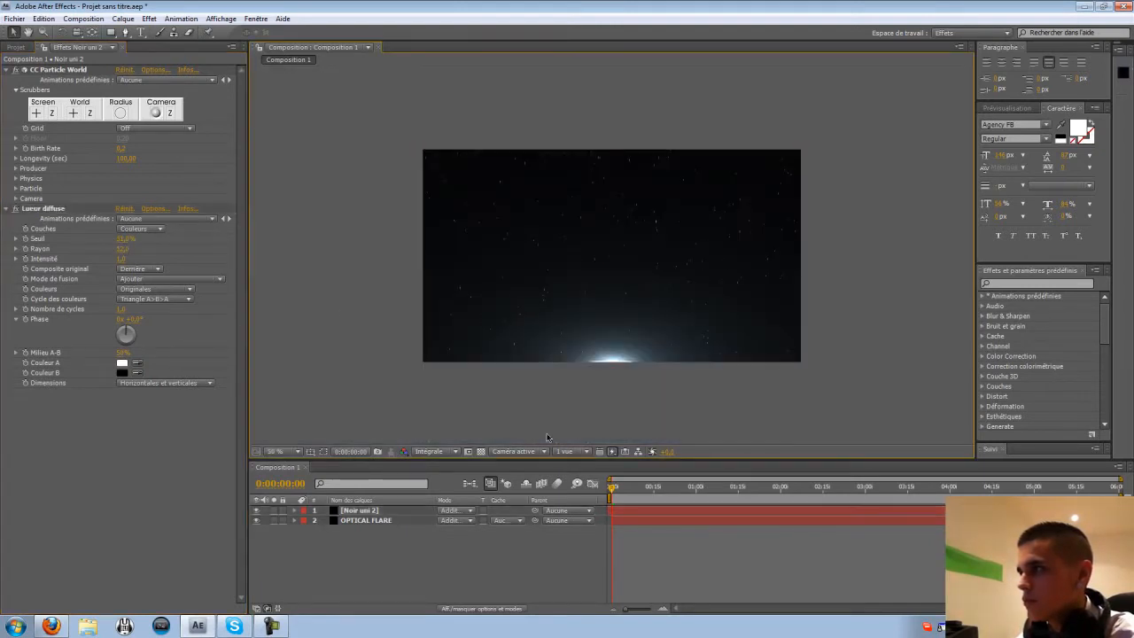
{"action": "left_click_drag", "start_coordinate": [610, 492], "coordinate": [416, 491]}
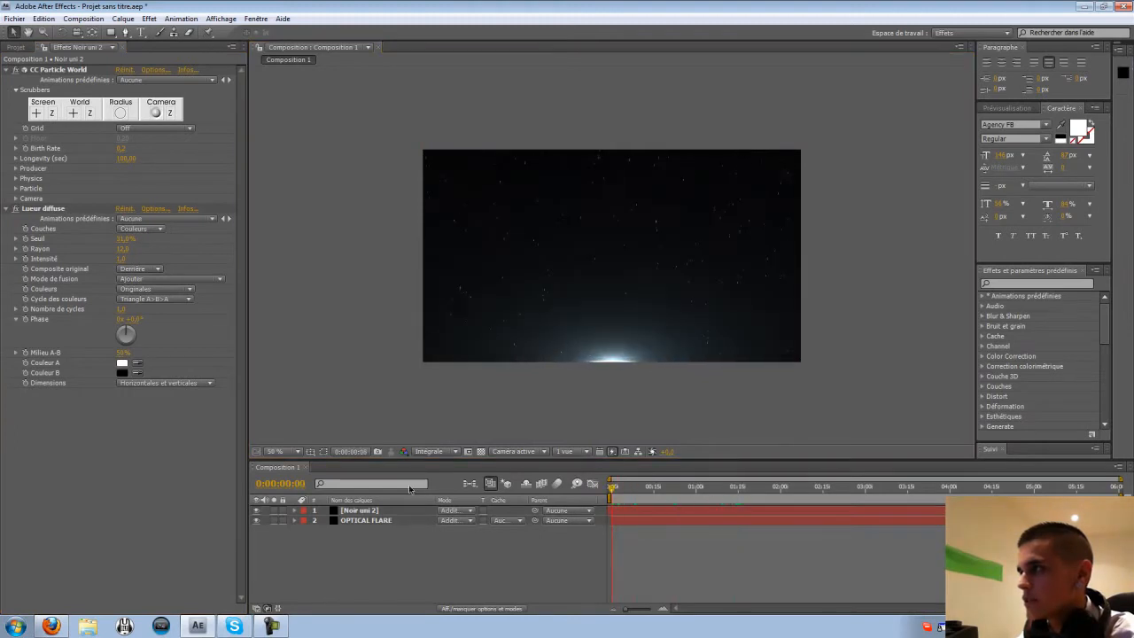
Reduce the particle Birth Rate to 0.1 and preview the sparser particles in the timeline.
{"action": "left_click", "coordinate": [123, 149]}
{"action": "key", "text": "Return"}
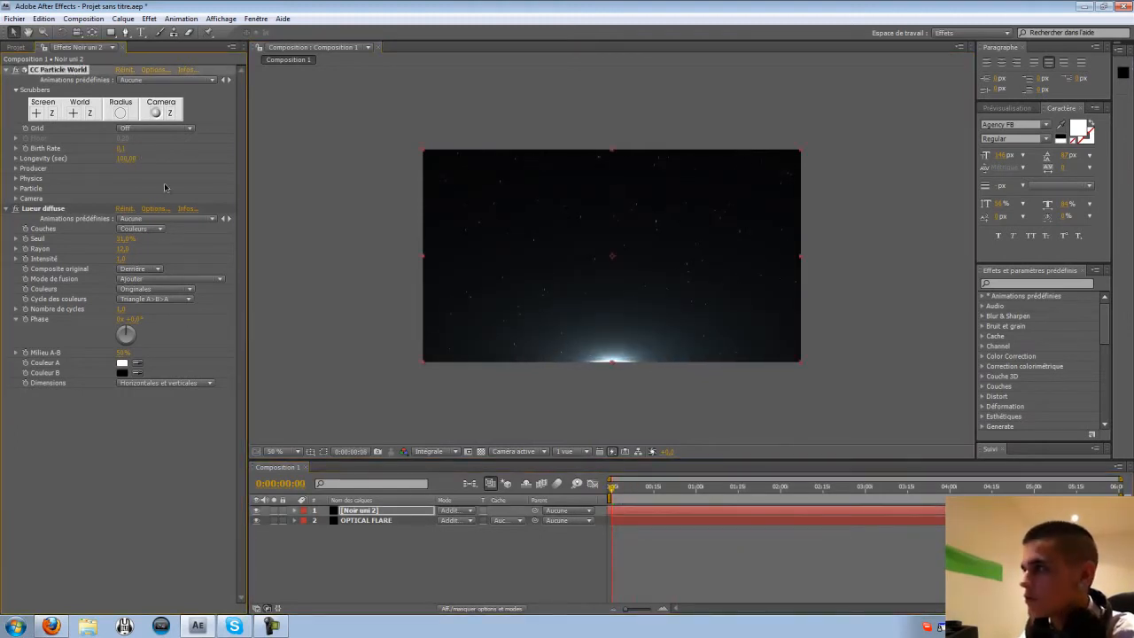
{"action": "left_click_drag", "start_coordinate": [613, 490], "coordinate": [531, 497]}
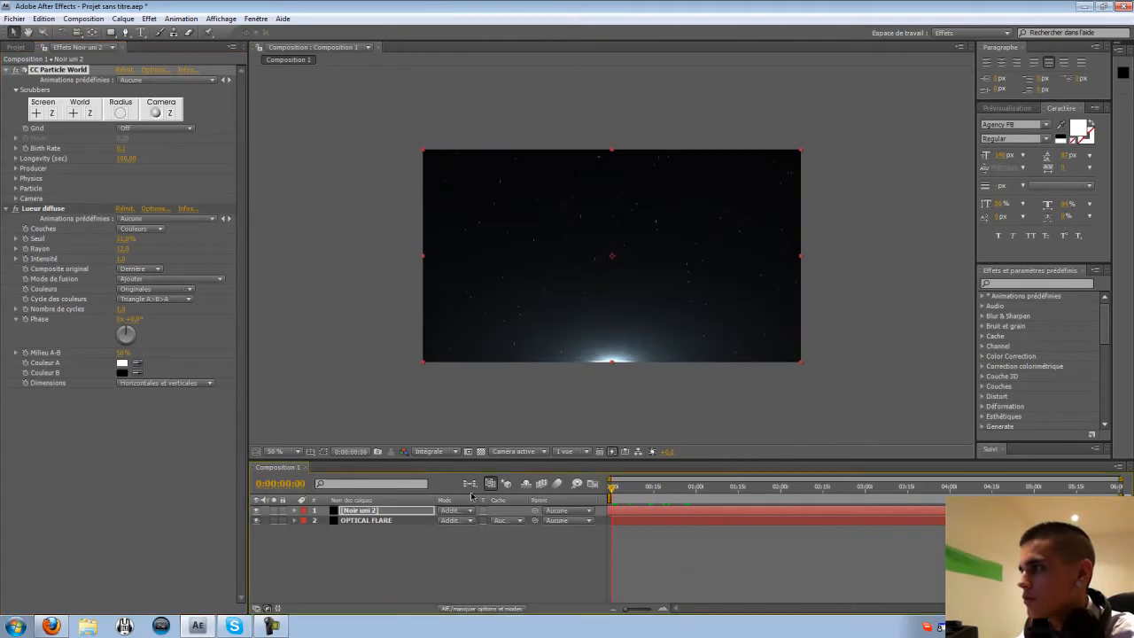
{"action": "left_click", "coordinate": [124, 149]}
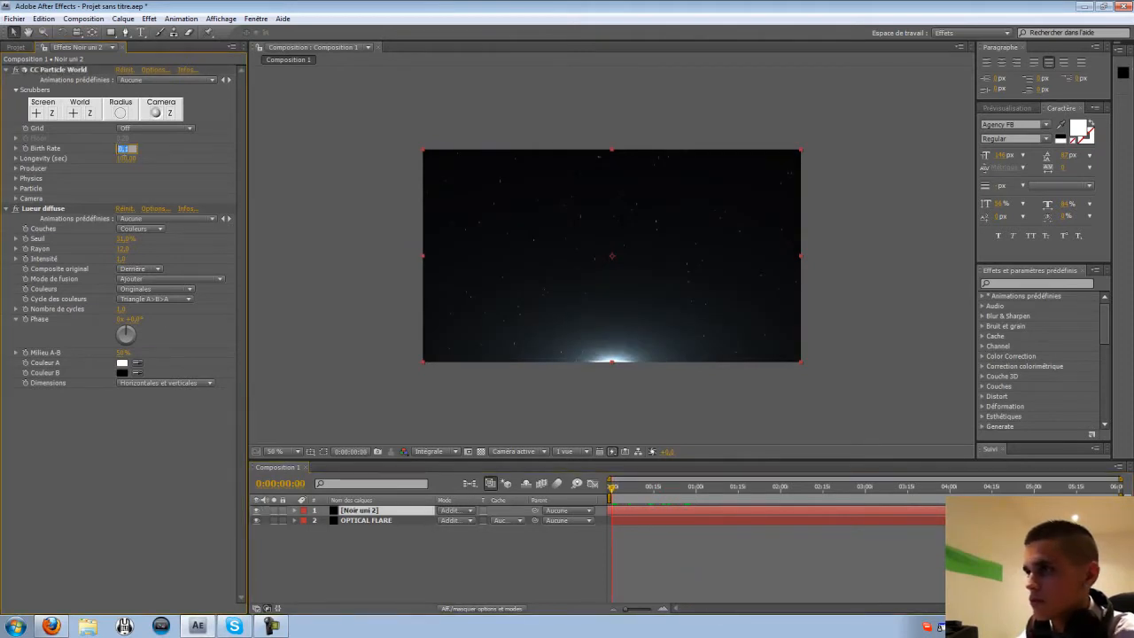
{"action": "key", "text": "Return"}
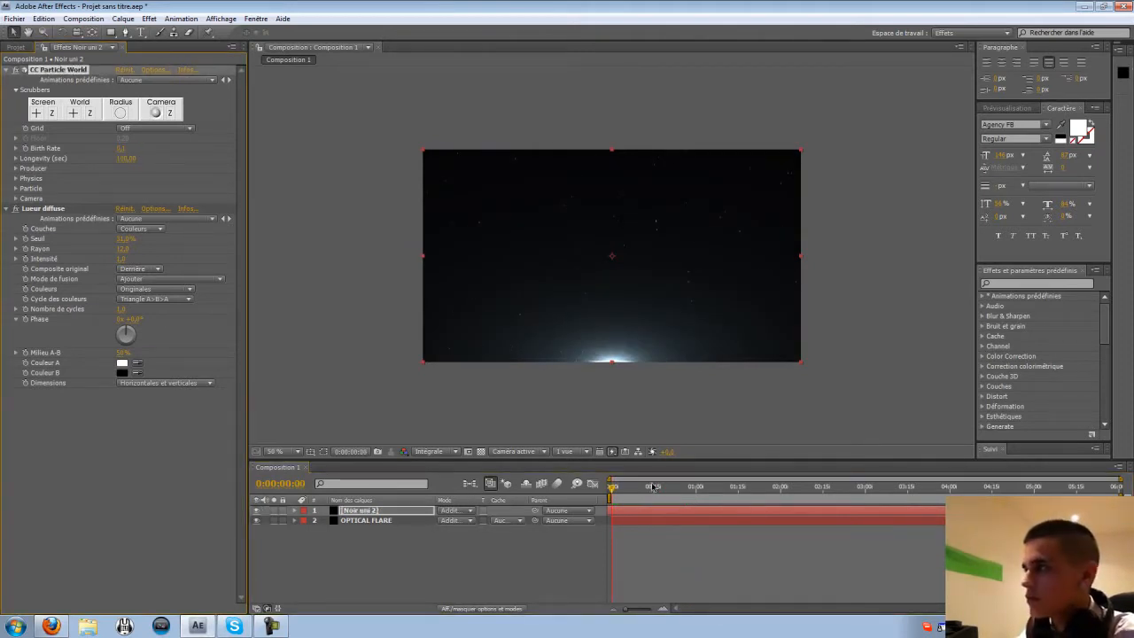
{"action": "left_click_drag", "start_coordinate": [653, 487], "coordinate": [615, 490]}
{"action": "left_click", "coordinate": [322, 358]}
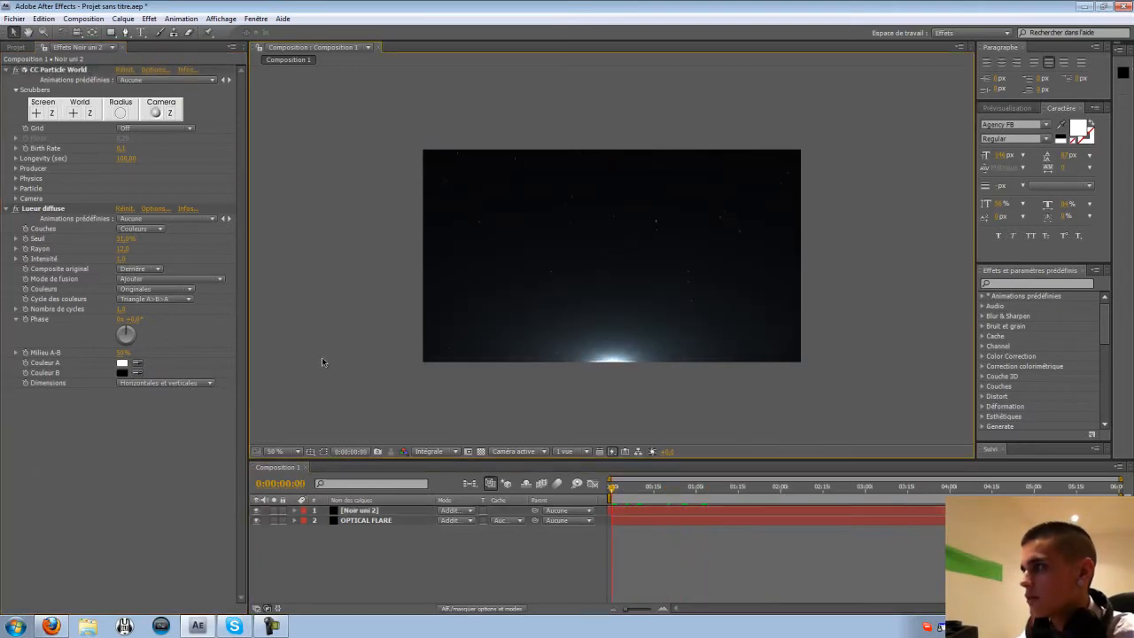
Rename the [Noir uni 2] layer as PARTICULES.
{"action": "left_click", "coordinate": [8, 70]}
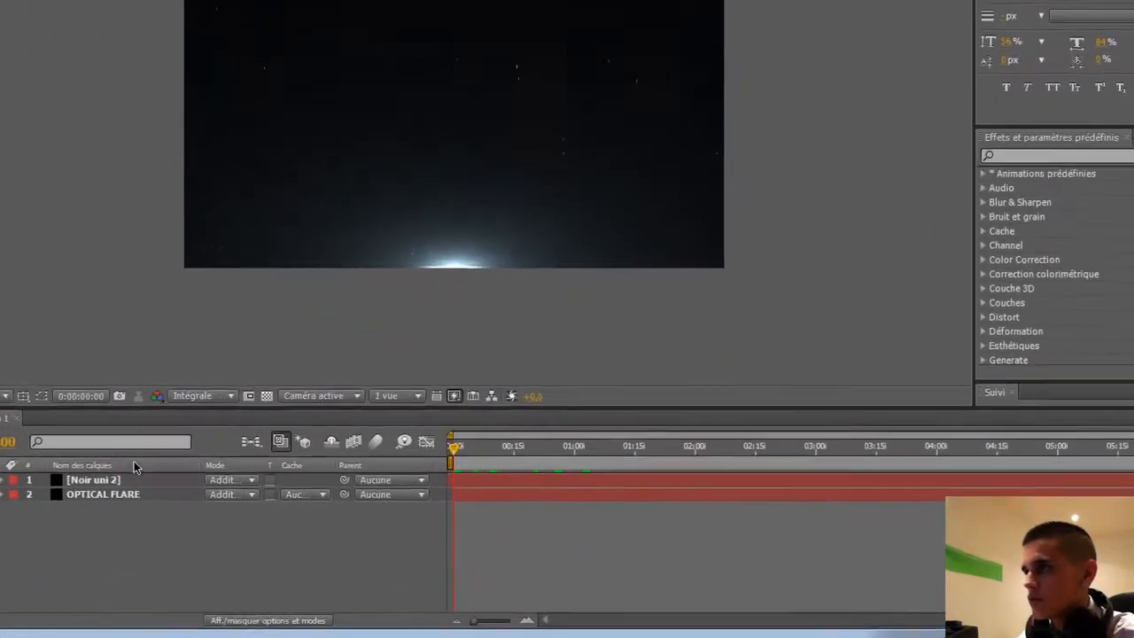
{"action": "left_click", "coordinate": [359, 510]}
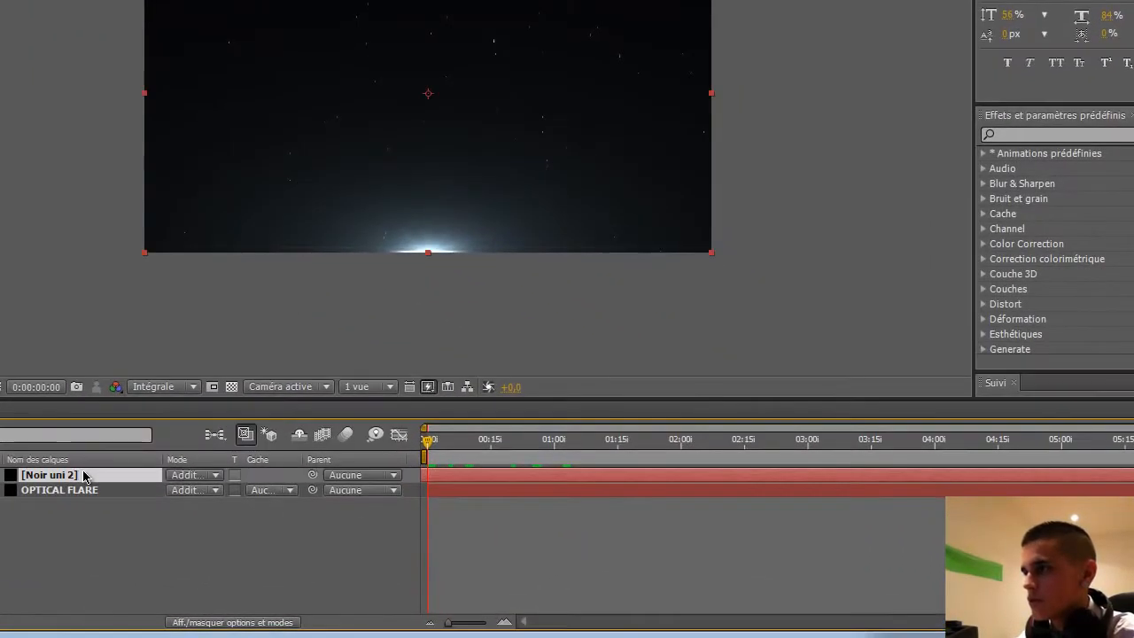
{"action": "key", "text": "Return"}
{"action": "key", "text": "Caps_Lock"}
{"action": "type", "text": "PA"}
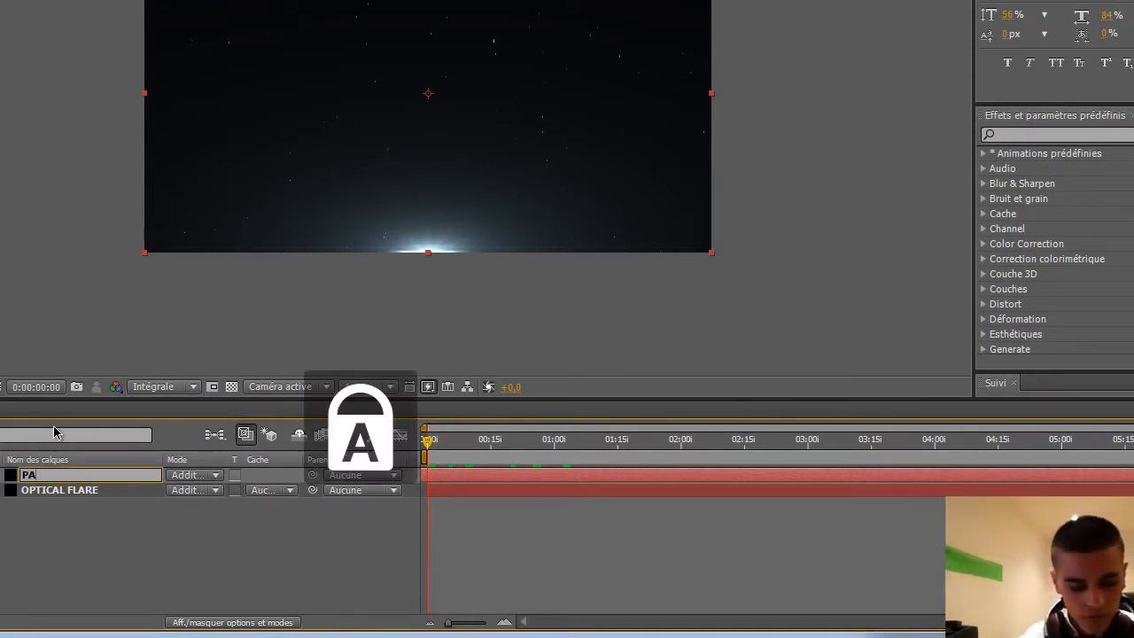
{"action": "type", "text": "RTICULES"}
{"action": "key", "text": "Return"}
{"action": "key", "text": "Caps_Lock"}
{"action": "left_click", "coordinate": [33, 274]}
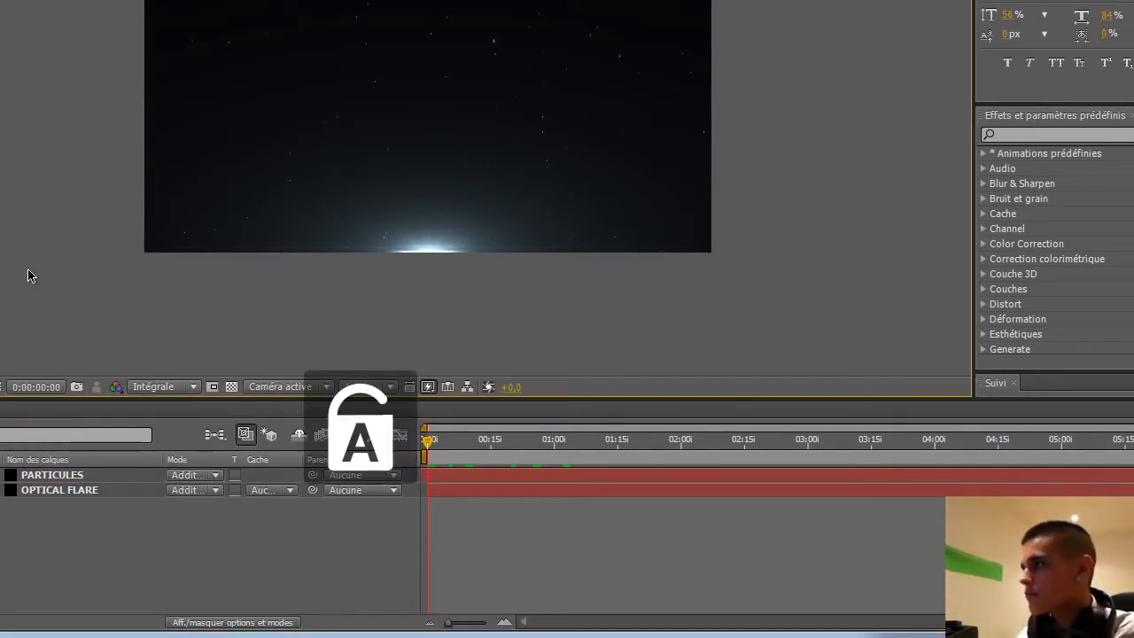
{"action": "mouse_move", "coordinate": [434, 439]}
{"action": "left_mouse_down"}
{"action": "mouse_move", "coordinate": [618, 444]}
{"action": "mouse_move", "coordinate": [416, 436]}
{"action": "left_mouse_up"}
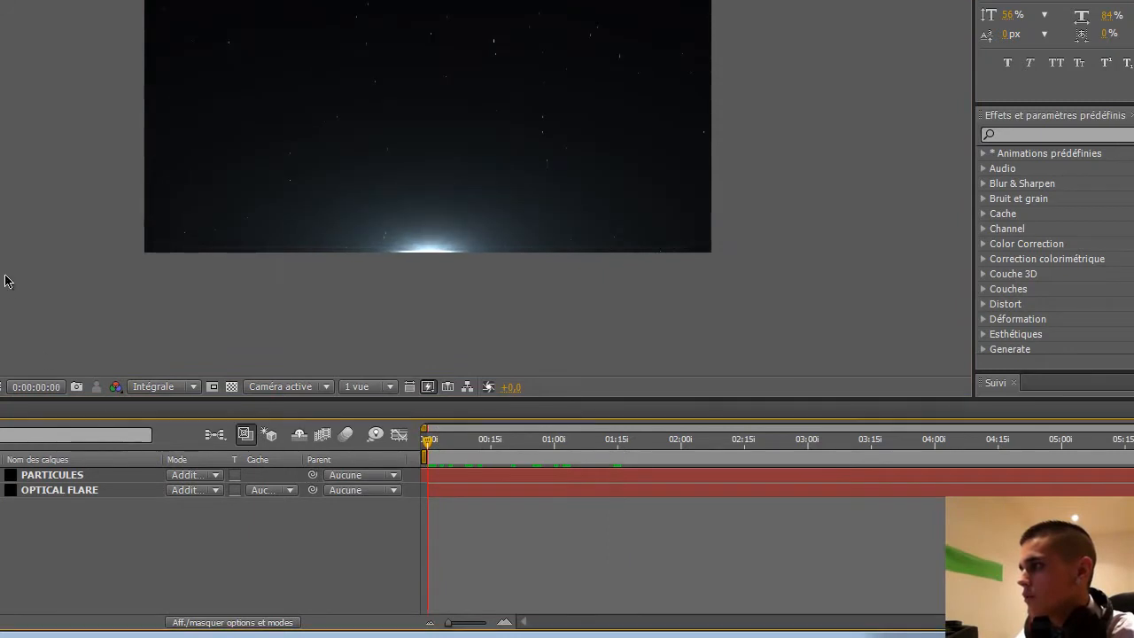
Add a text layer reading INTRODUCTION and move it near the middle of the composition.
{"action": "left_click", "coordinate": [5, 279]}
{"action": "key", "text": "ctrl+t"}
{"action": "left_click", "coordinate": [278, 84]}
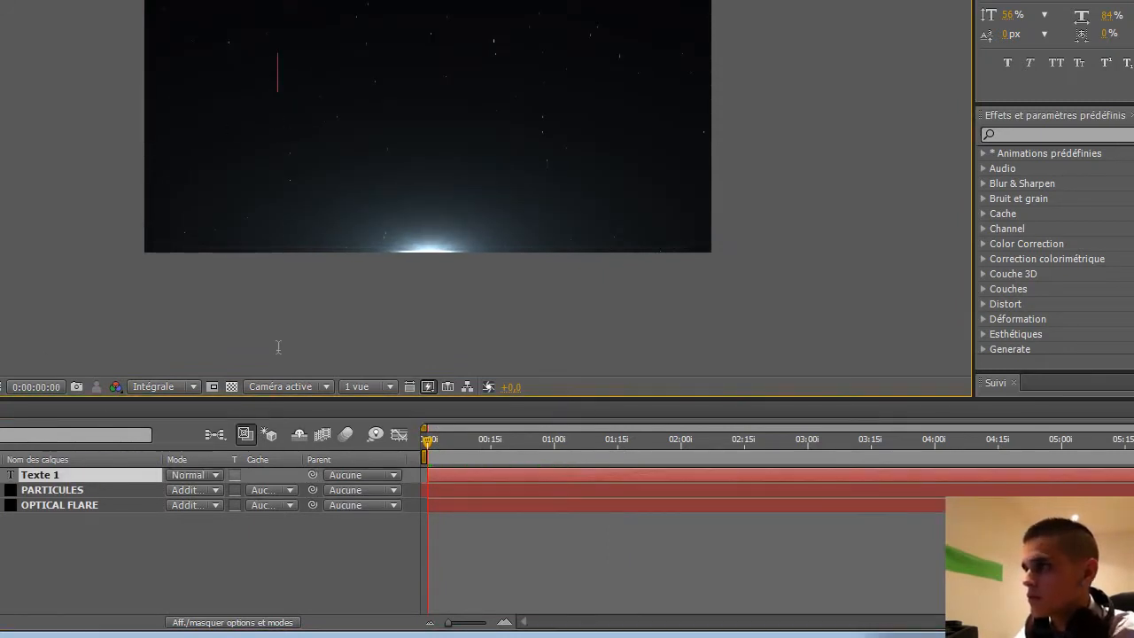
{"action": "key", "text": "Caps_Lock"}
{"action": "type", "text": "INTRODUCTION"}
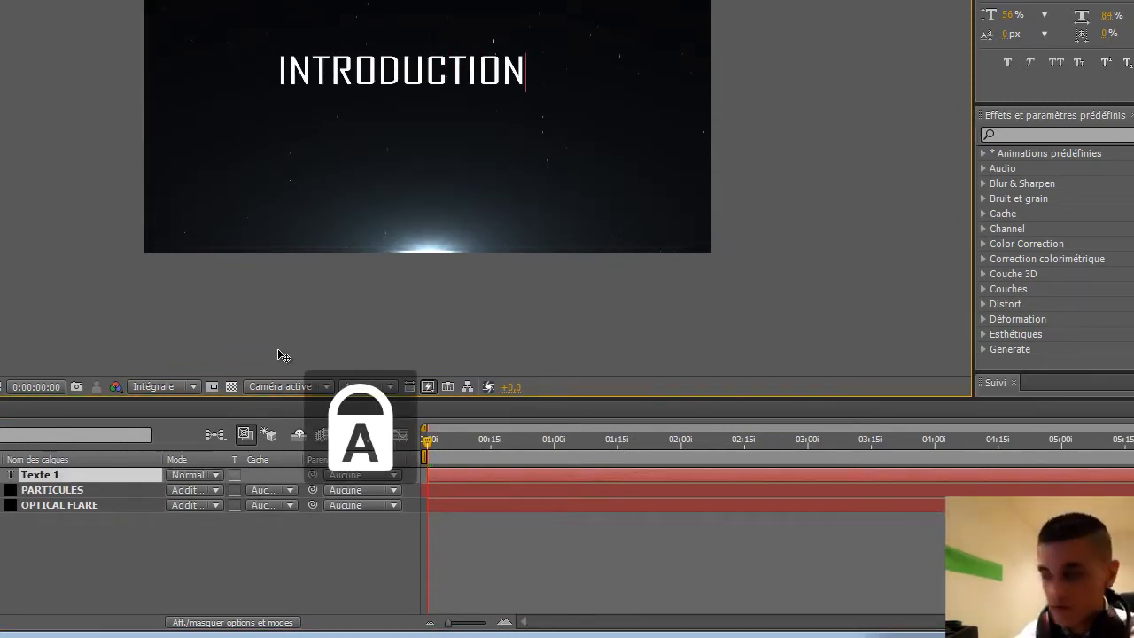
{"action": "key", "text": "Caps_Lock"}
{"action": "left_click_drag", "start_coordinate": [355, 193], "coordinate": [386, 210]}
{"action": "key", "text": "v"}
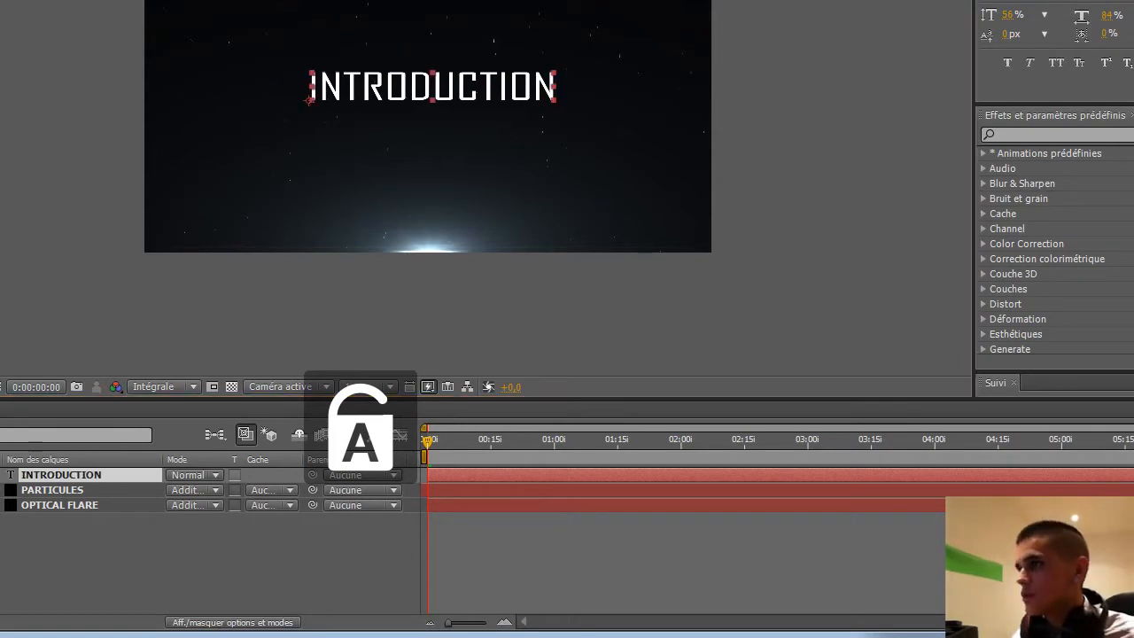
{"action": "left_click", "coordinate": [47, 135]}
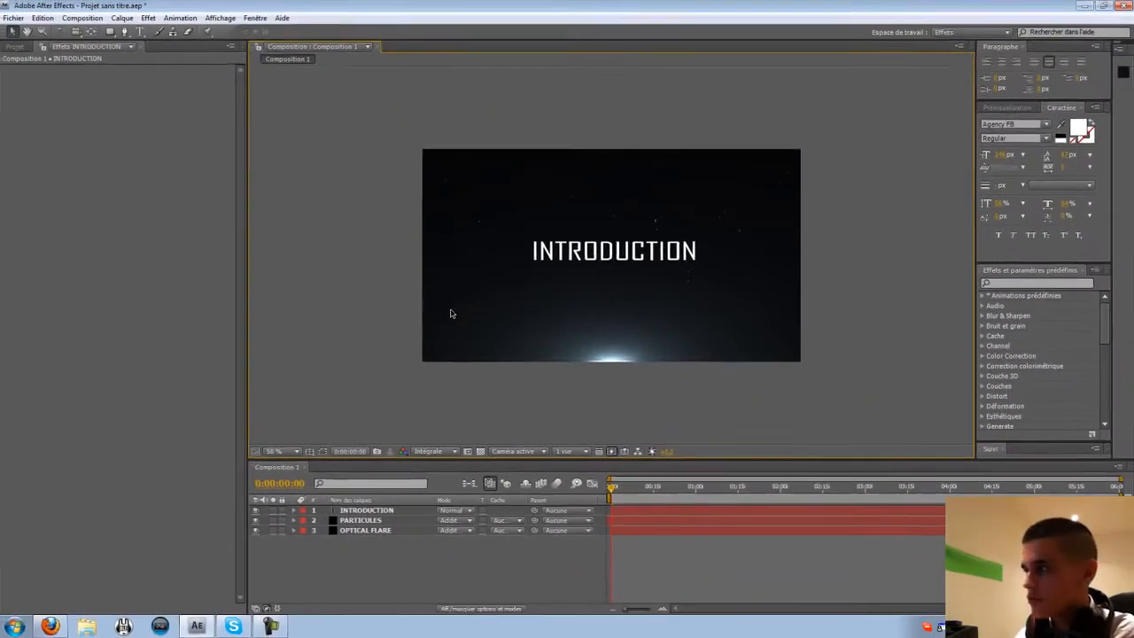
Centre the INTRODUCTION text on the composition's centre mark using the title and action safe guides.
{"action": "key", "text": "apostrophe"}
{"action": "scroll", "coordinate": [658, 297], "scroll_direction": "up", "scroll_amount": 1}
{"action": "left_click", "coordinate": [390, 510]}
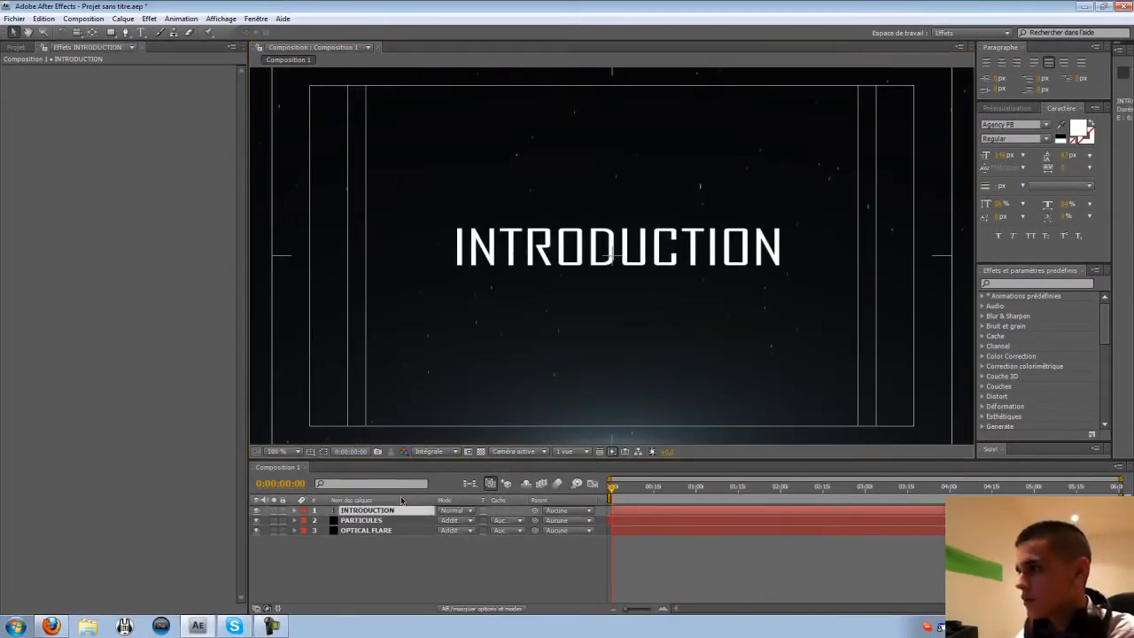
{"action": "left_click_drag", "start_coordinate": [626, 249], "coordinate": [620, 256]}
{"action": "scroll", "coordinate": [620, 257], "scroll_direction": "down", "scroll_amount": 1}
{"action": "key", "text": "apostrophe"}
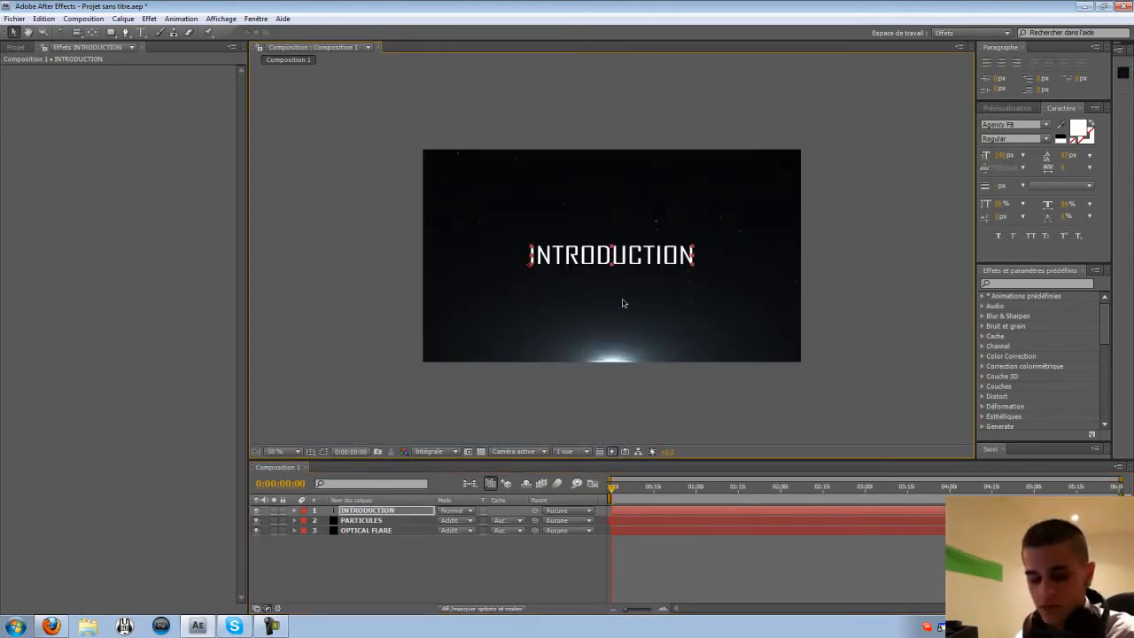
{"action": "left_click", "coordinate": [273, 330]}
Find the Dégradé effect and apply it to the INTRODUCTION text layer.
{"action": "left_click", "coordinate": [388, 512]}
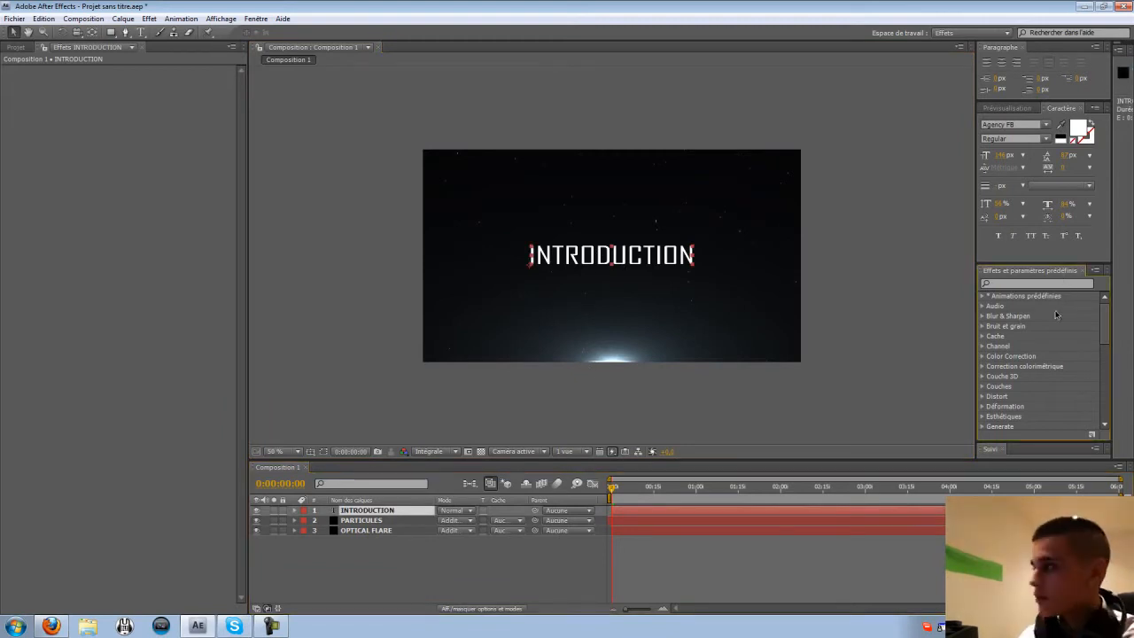
{"action": "left_click", "coordinate": [1042, 284]}
{"action": "type", "text": "dégra"}
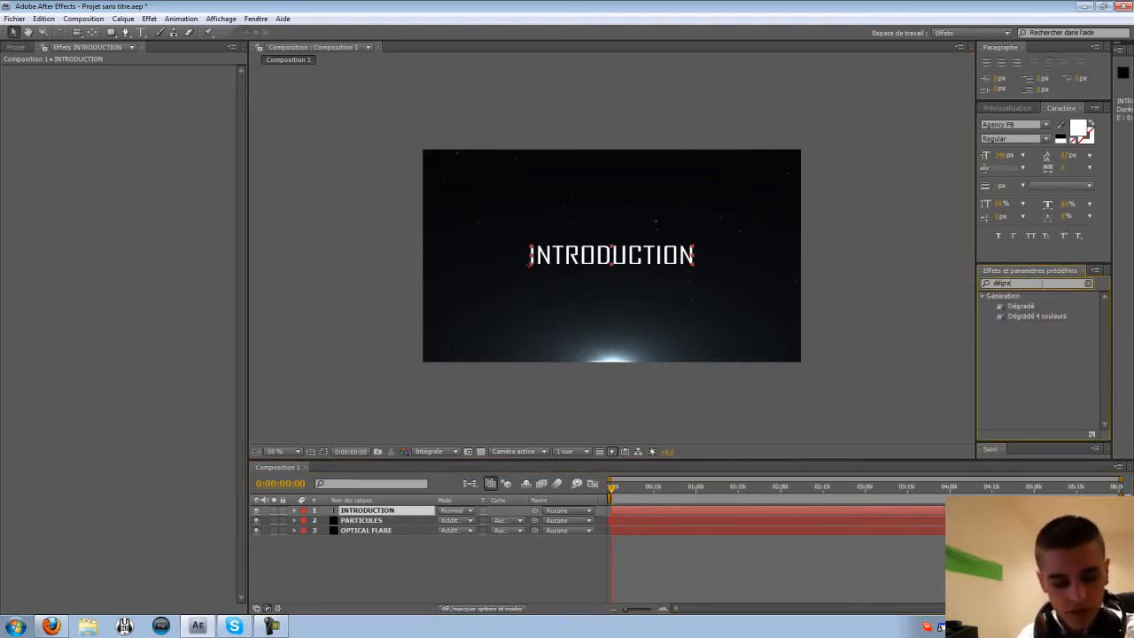
{"action": "left_click_drag", "start_coordinate": [1025, 307], "coordinate": [656, 279]}
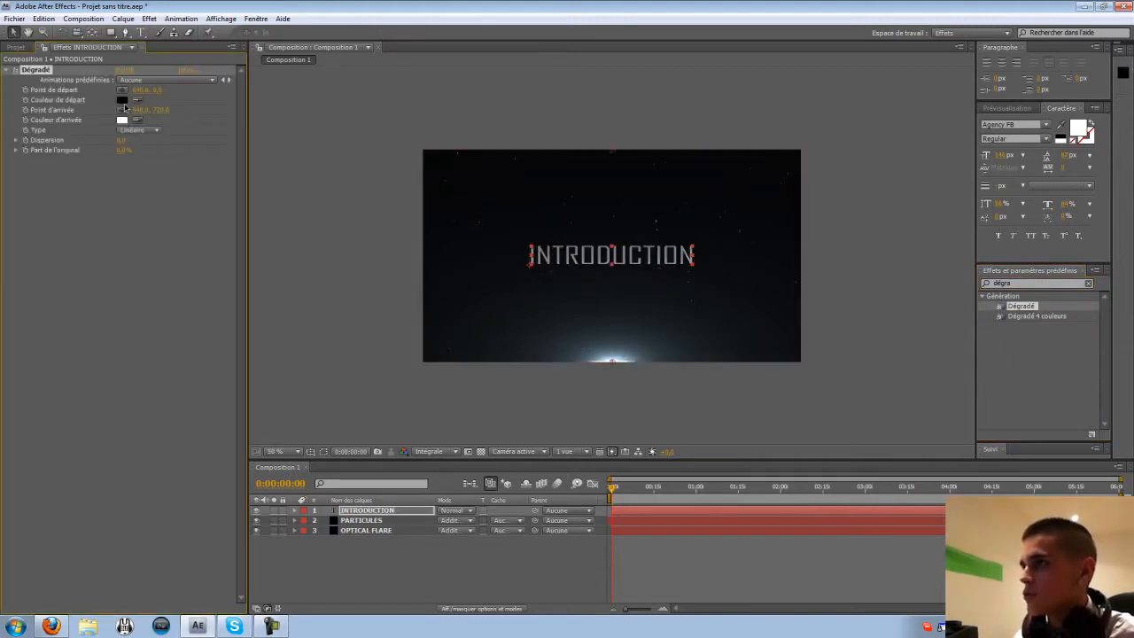
Adjust the vertical positions of the gradient's start and end points so it fades from black to white across the INTRODUCTION letters.
{"action": "left_click_drag", "start_coordinate": [158, 112], "coordinate": [83, 112]}
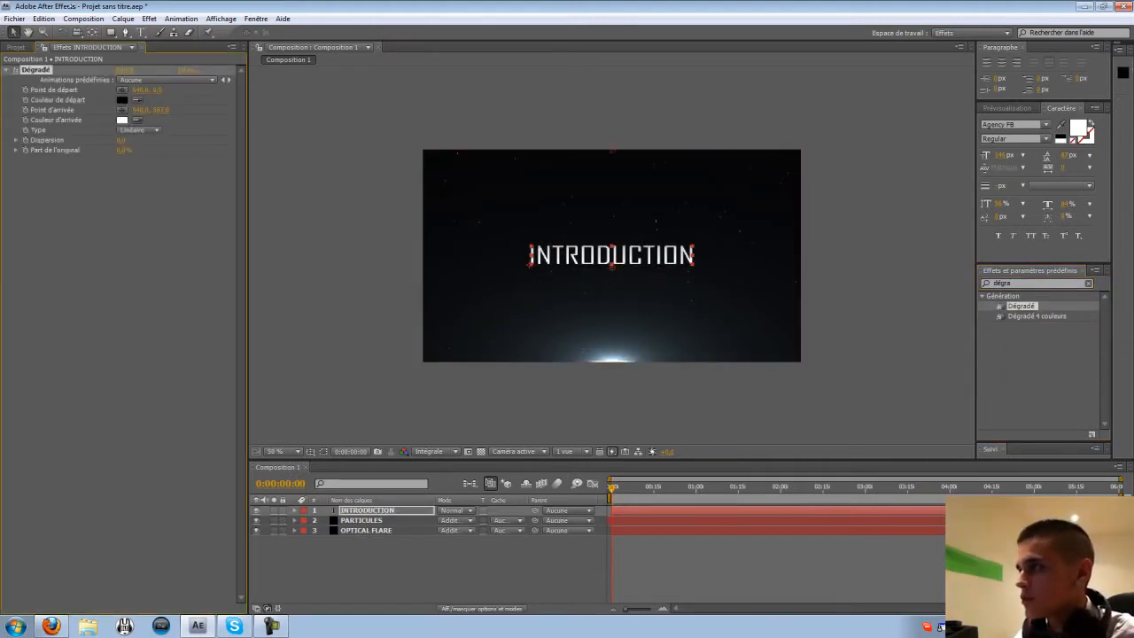
{"action": "left_click_drag", "start_coordinate": [158, 89], "coordinate": [310, 117]}
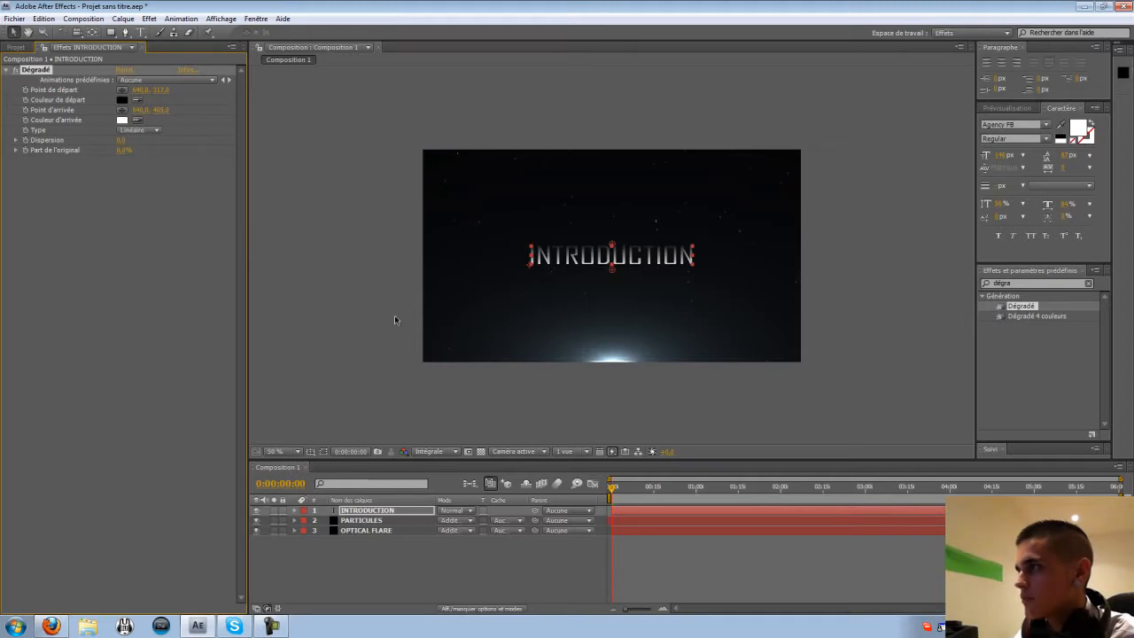
{"action": "left_click", "coordinate": [461, 307]}
{"action": "key", "text": "period"}
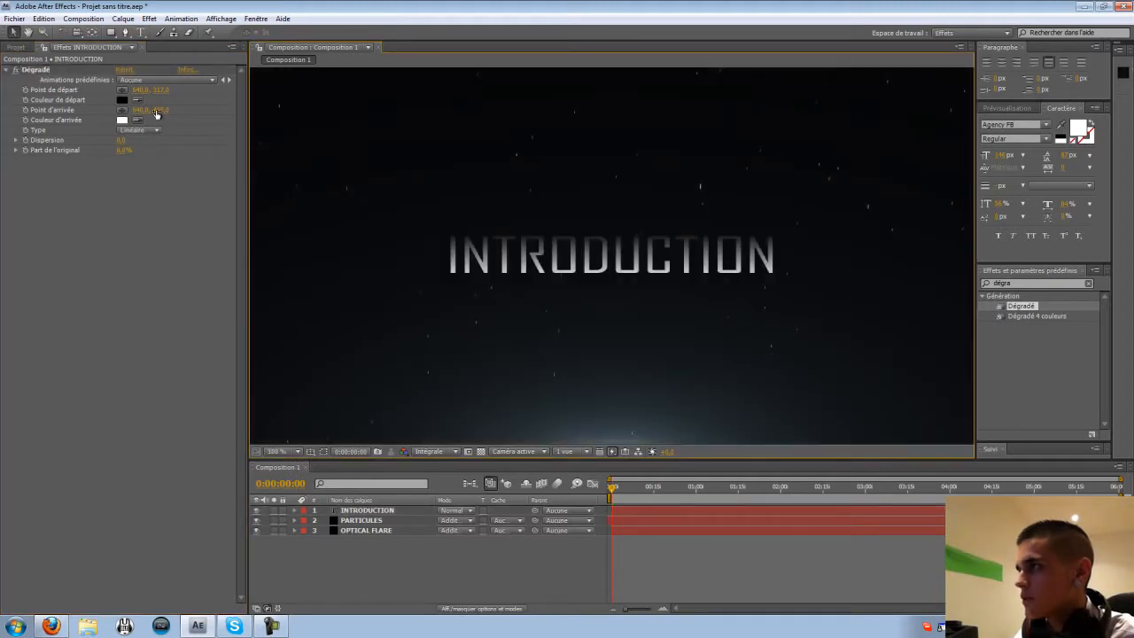
{"action": "mouse_move", "coordinate": [156, 110]}
{"action": "left_mouse_down"}
{"action": "mouse_move", "coordinate": [162, 130]}
{"action": "mouse_move", "coordinate": [157, 93]}
{"action": "left_mouse_up"}
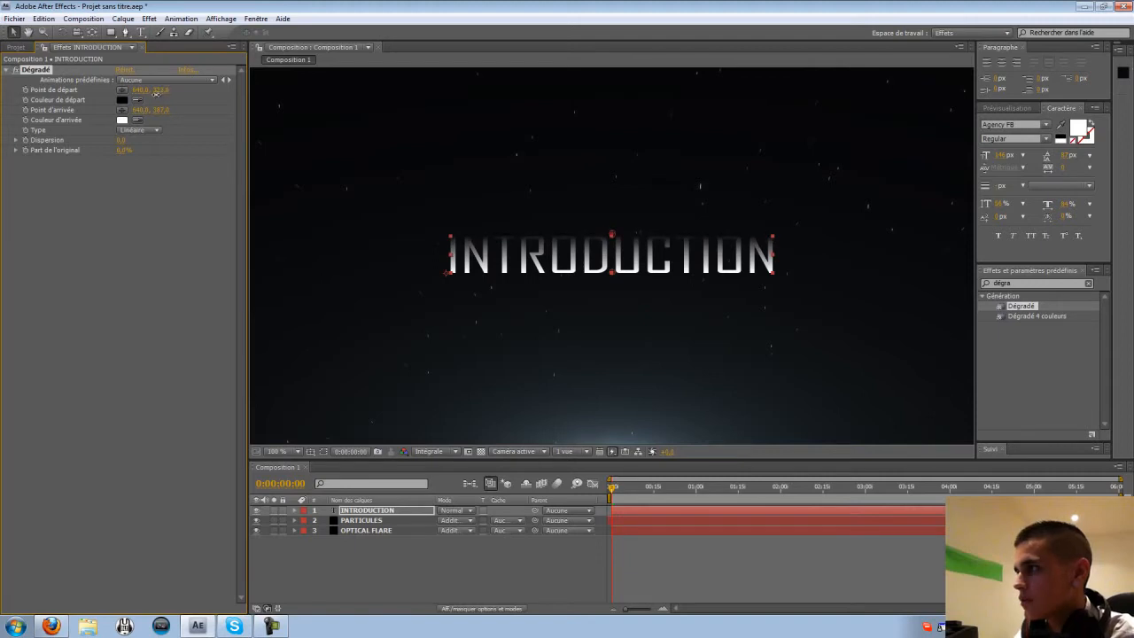
Apply the Biseautage et estampage layer style to the INTRODUCTION text layer.
{"action": "left_click", "coordinate": [357, 305]}
{"action": "key", "text": "comma"}
{"action": "key", "text": "comma"}
{"action": "key", "text": "comma"}
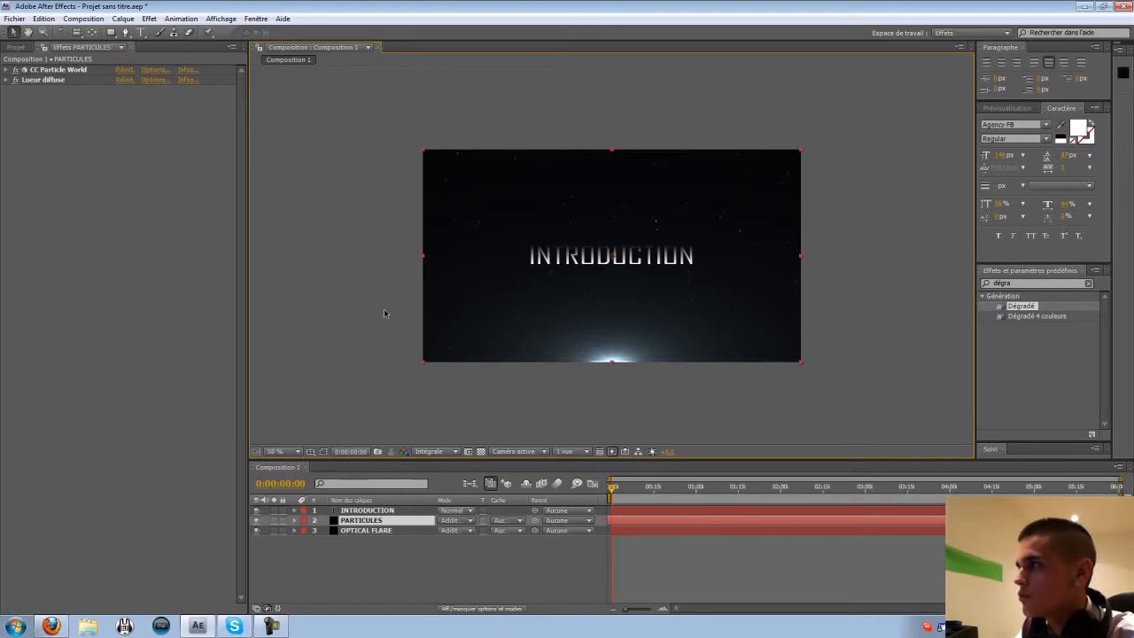
{"action": "scroll", "coordinate": [577, 281], "scroll_direction": "up", "scroll_amount": 1}
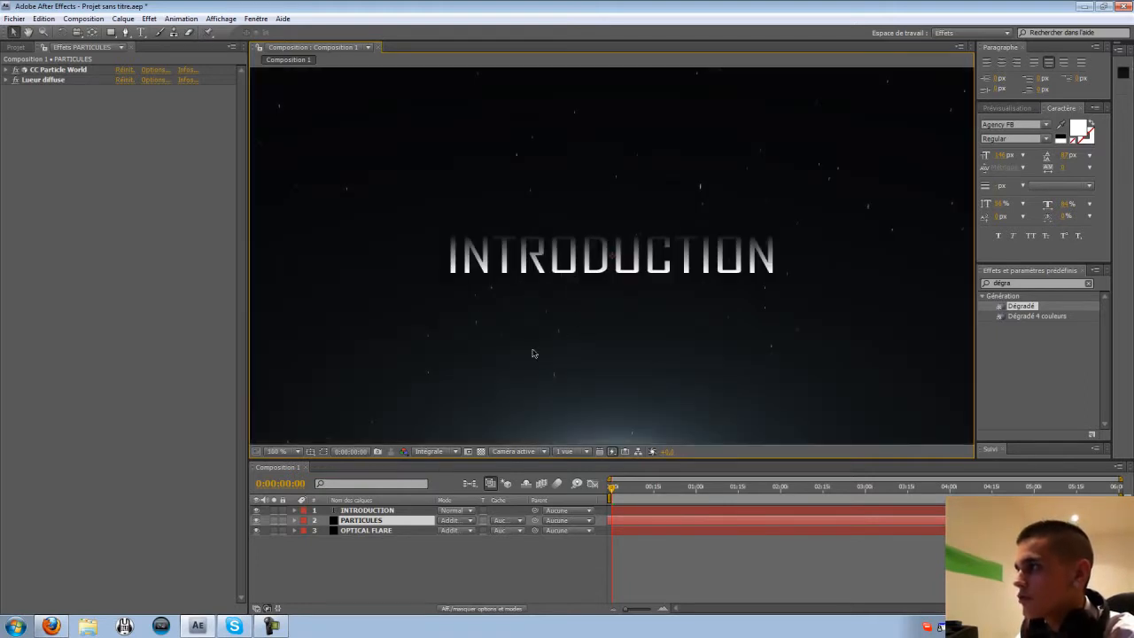
{"action": "left_click", "coordinate": [376, 511]}
{"action": "left_click", "coordinate": [124, 19]}
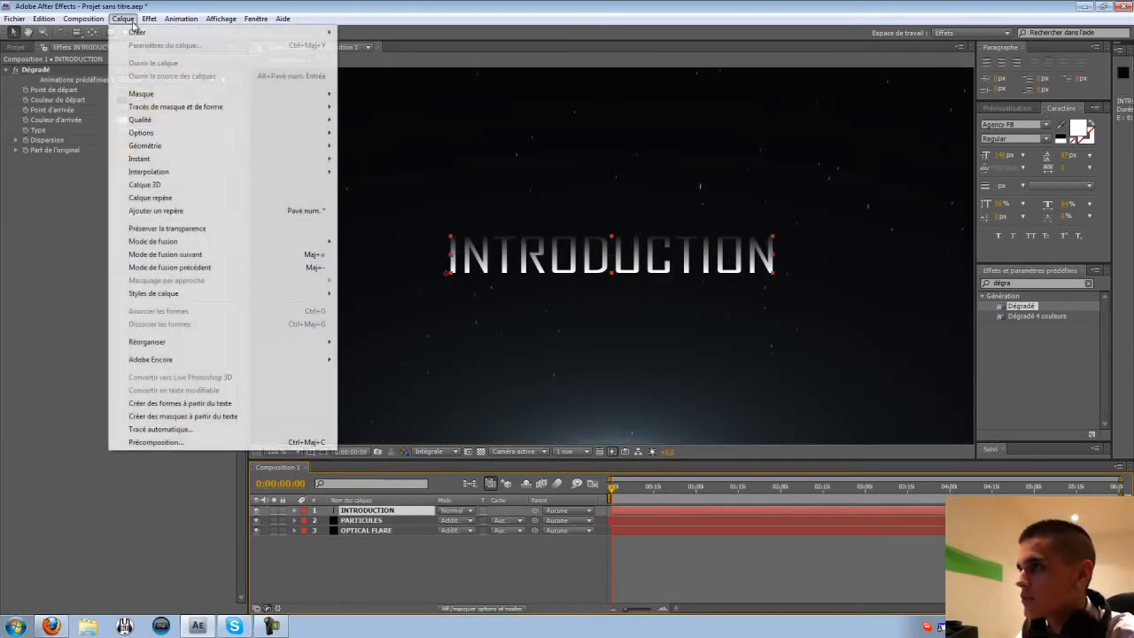
{"action": "mouse_move", "coordinate": [217, 294]}
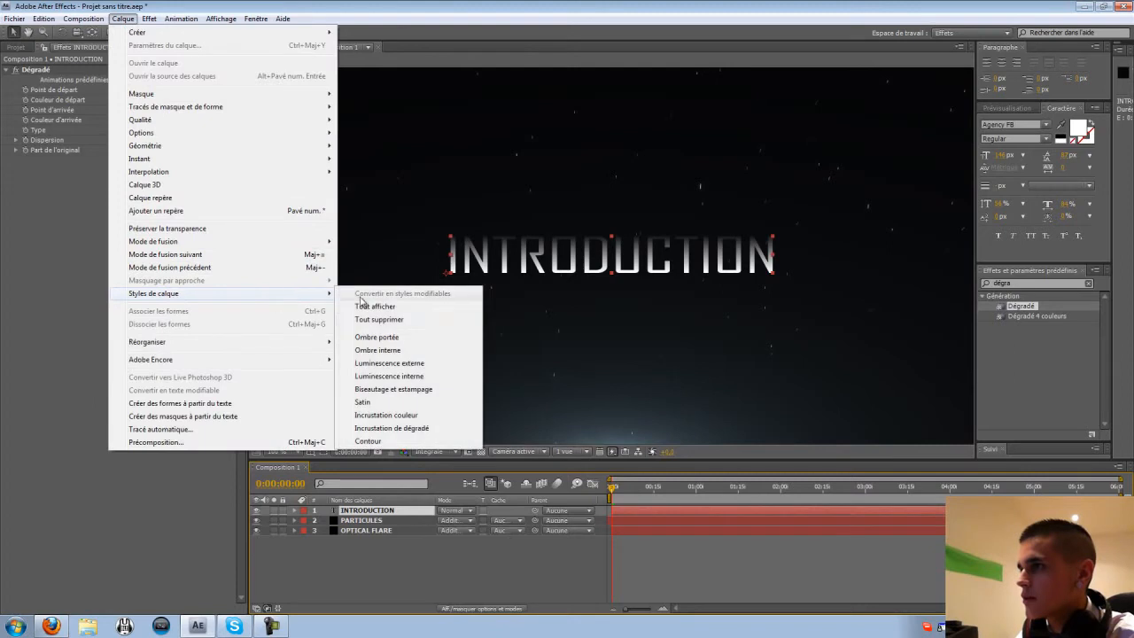
{"action": "left_click", "coordinate": [392, 390]}
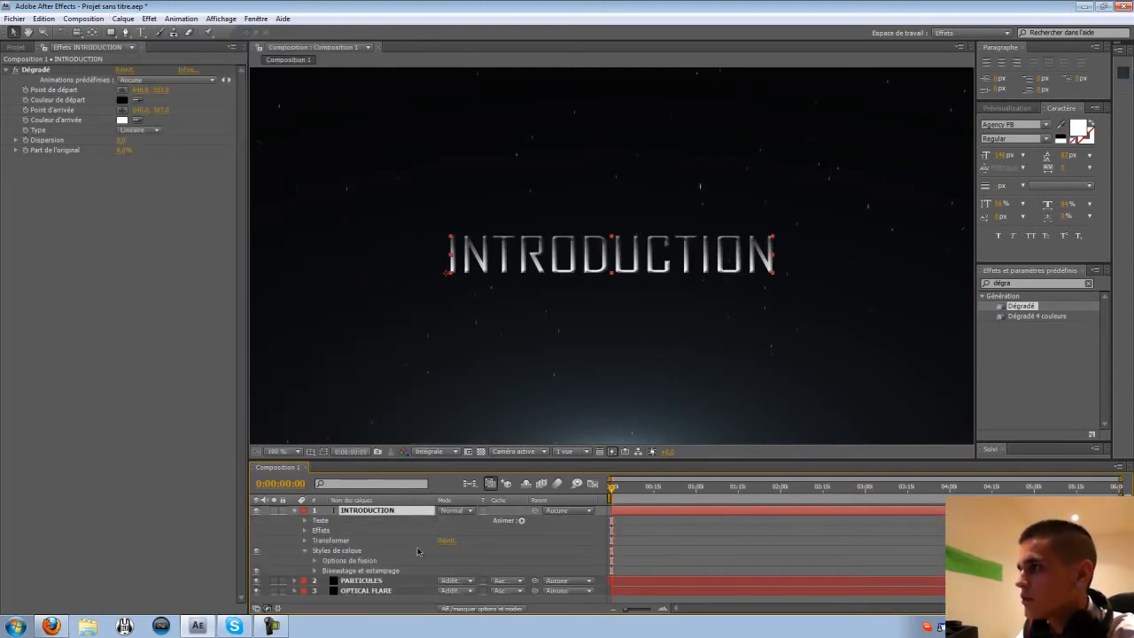
Set the INTRODUCTION bevel style to Estampage, lower its depth and set the highlight opacity to 100%.
{"action": "left_click", "coordinate": [313, 570]}
{"action": "scroll", "coordinate": [325, 551], "scroll_direction": "down", "scroll_amount": 2}
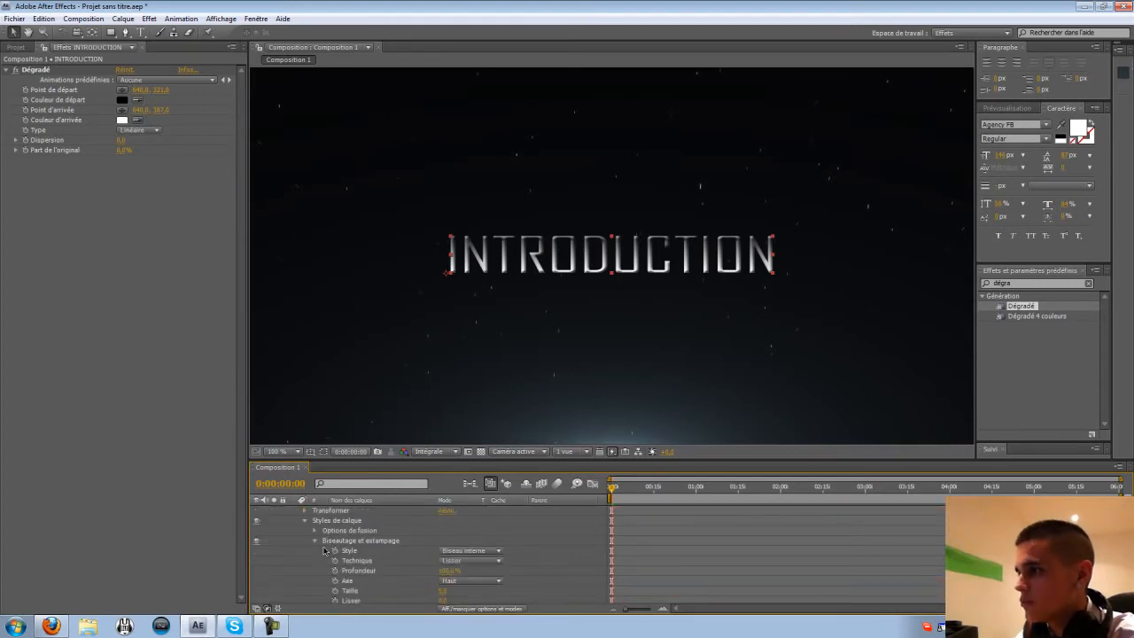
{"action": "left_click", "coordinate": [463, 551]}
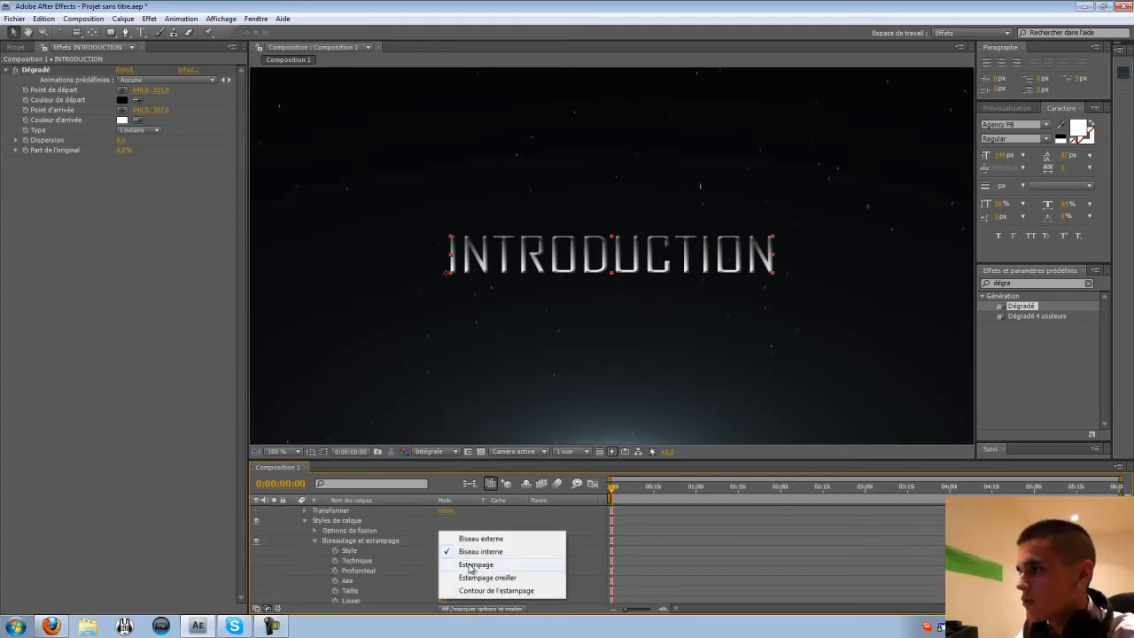
{"action": "left_click", "coordinate": [469, 568]}
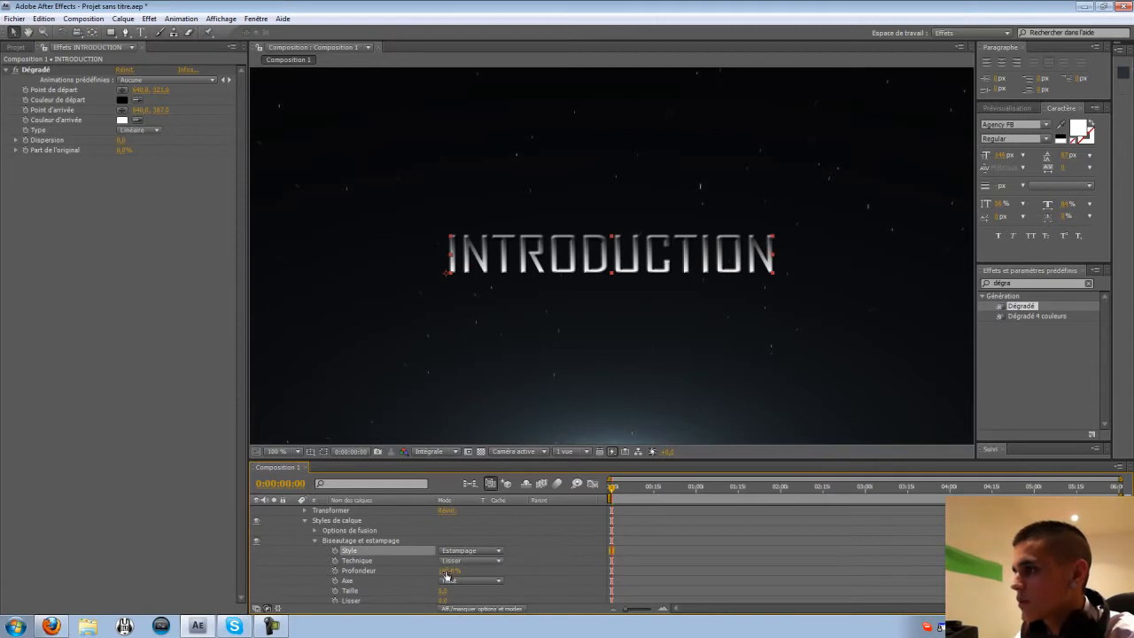
{"action": "left_click_drag", "start_coordinate": [446, 576], "coordinate": [434, 571]}
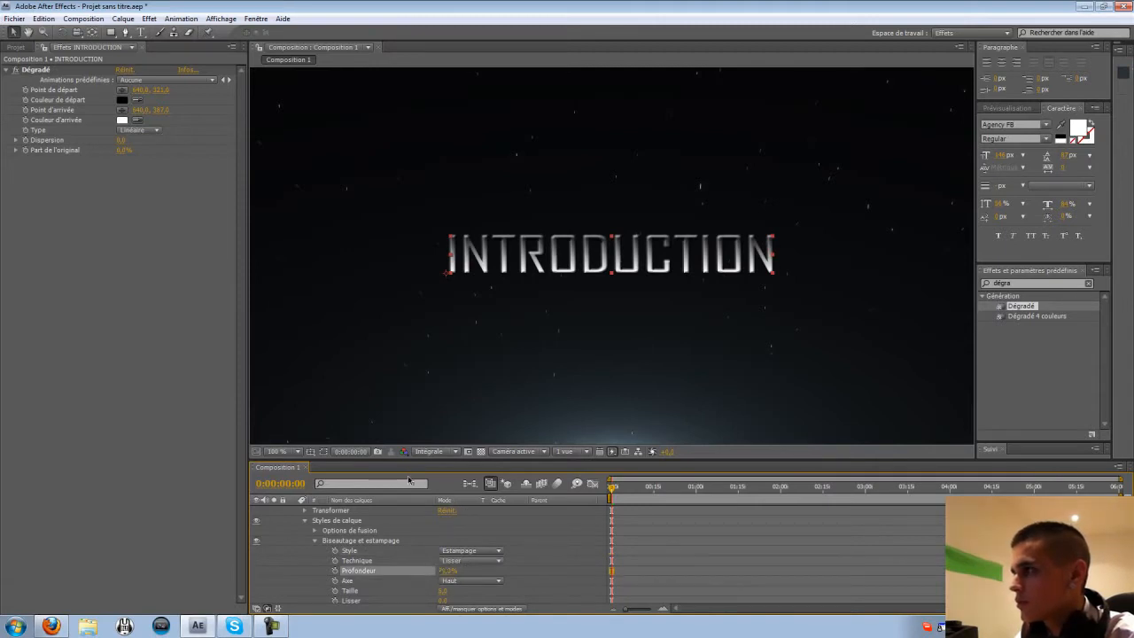
{"action": "scroll", "coordinate": [393, 553], "scroll_direction": "down", "scroll_amount": 5}
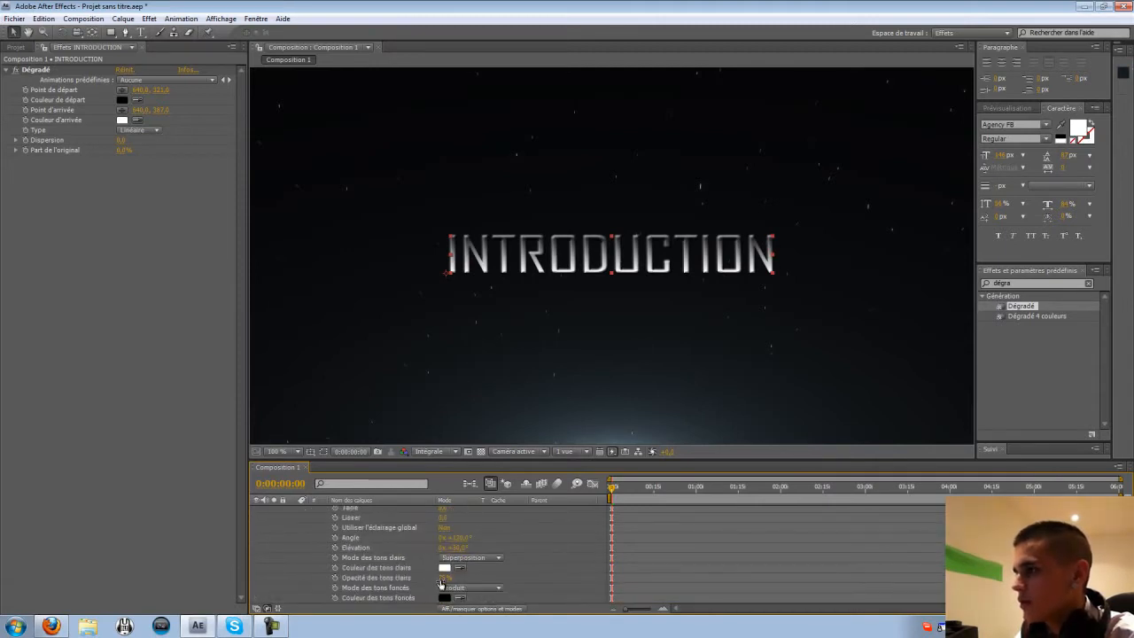
{"action": "left_click", "coordinate": [441, 576]}
{"action": "scroll", "coordinate": [452, 575], "scroll_direction": "down", "scroll_amount": 1}
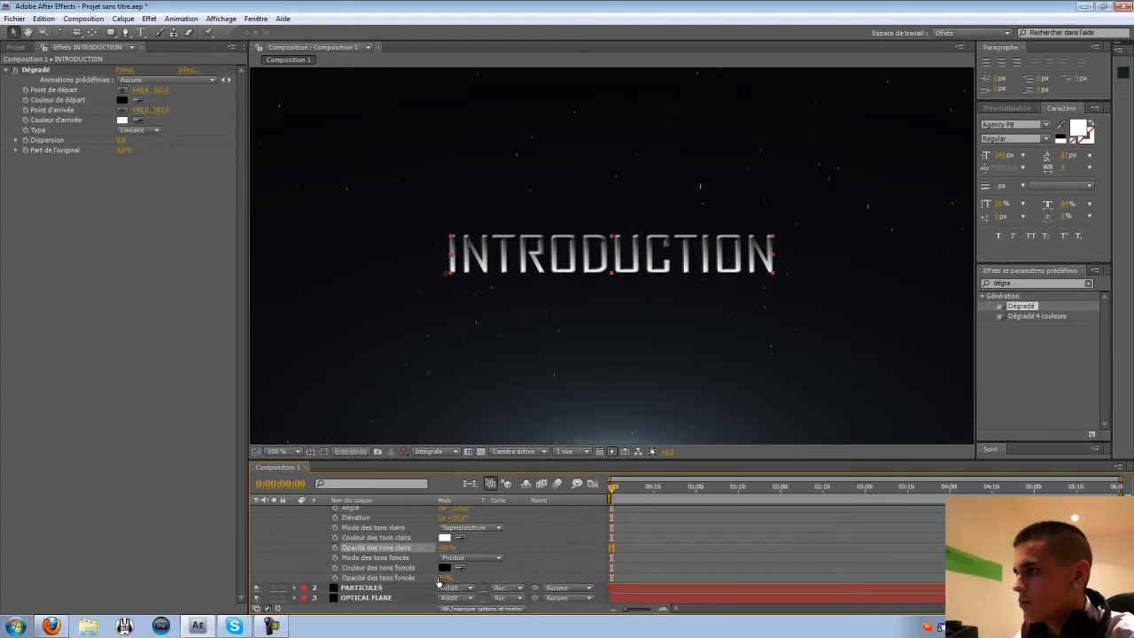
{"action": "scroll", "coordinate": [324, 558], "scroll_direction": "up", "scroll_amount": 6}
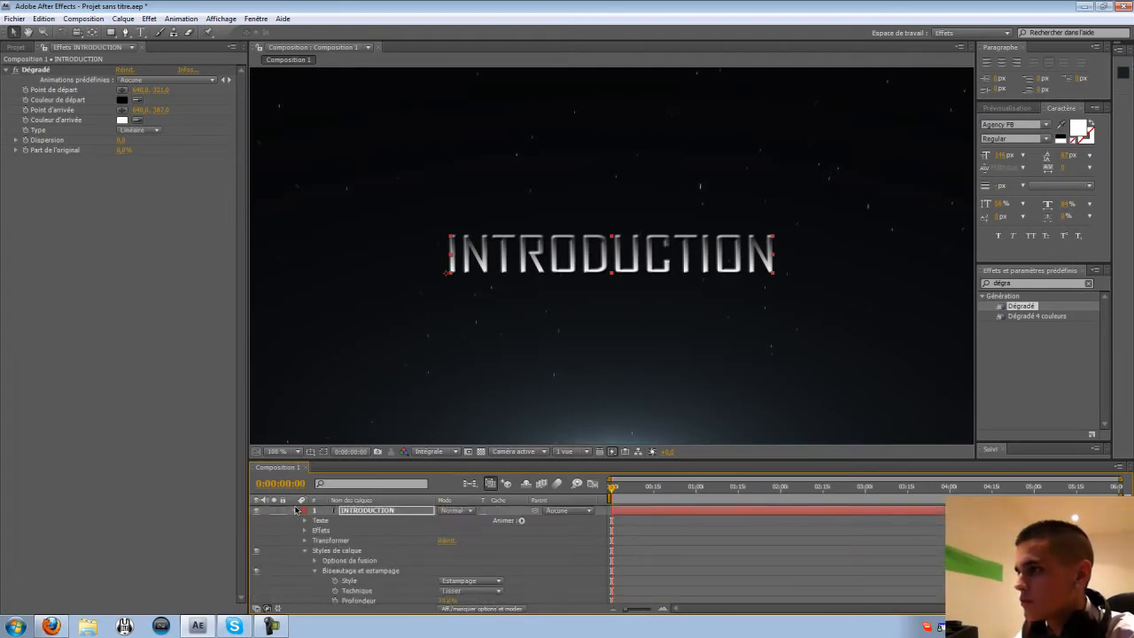
{"action": "left_click", "coordinate": [296, 511]}
Apply the Lueur diffuse effect to the INTRODUCTION text layer.
{"action": "left_click", "coordinate": [149, 19]}
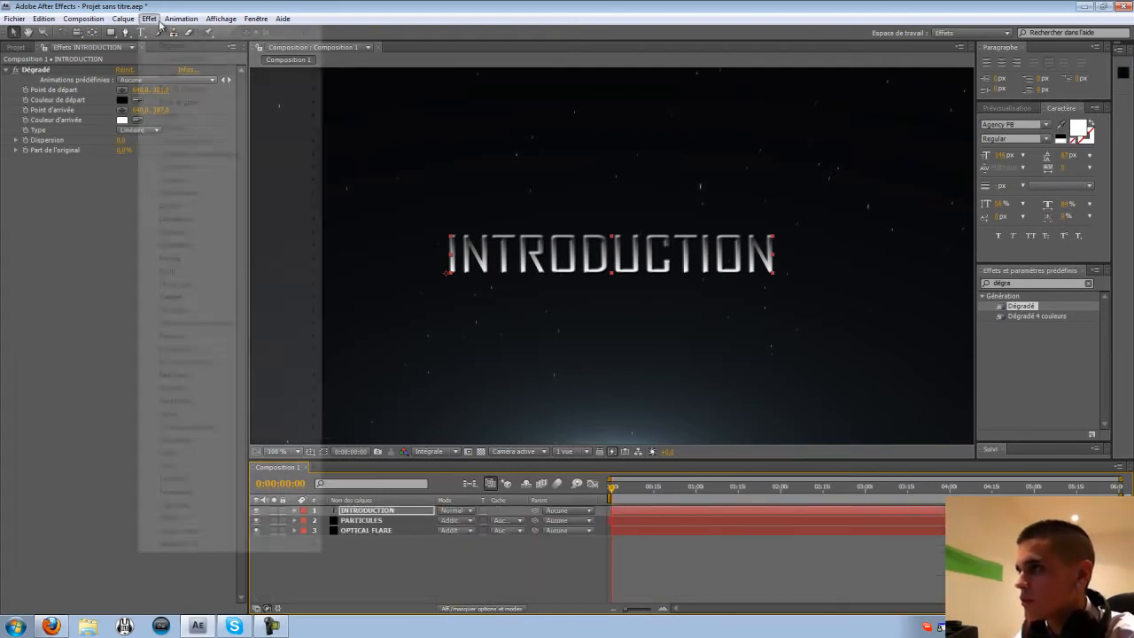
{"action": "mouse_move", "coordinate": [274, 219]}
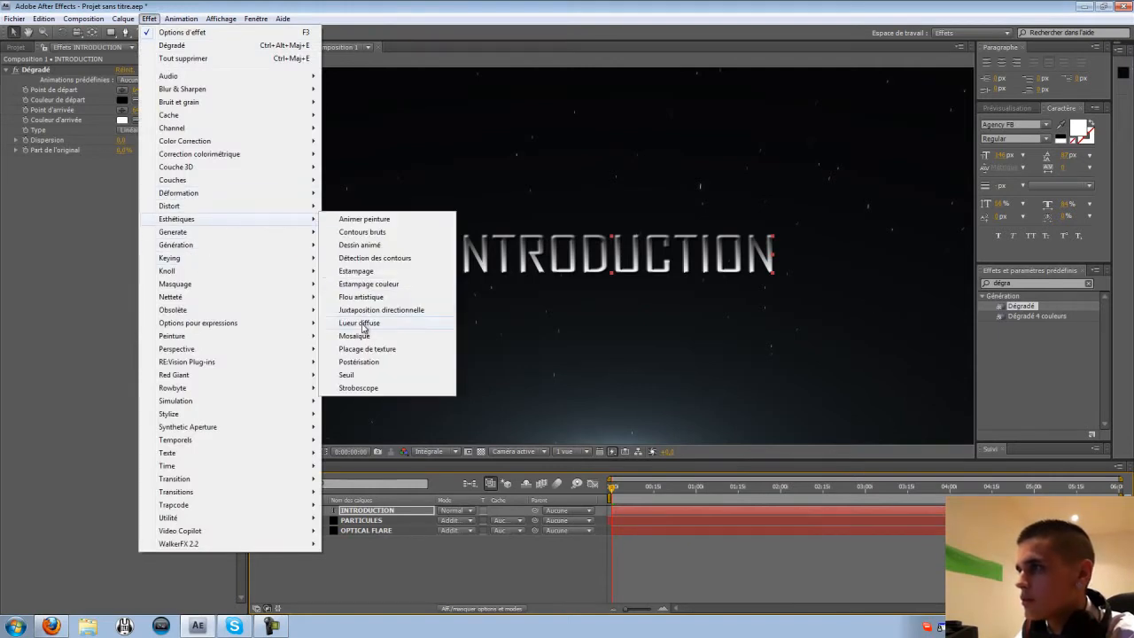
{"action": "left_click", "coordinate": [367, 328]}
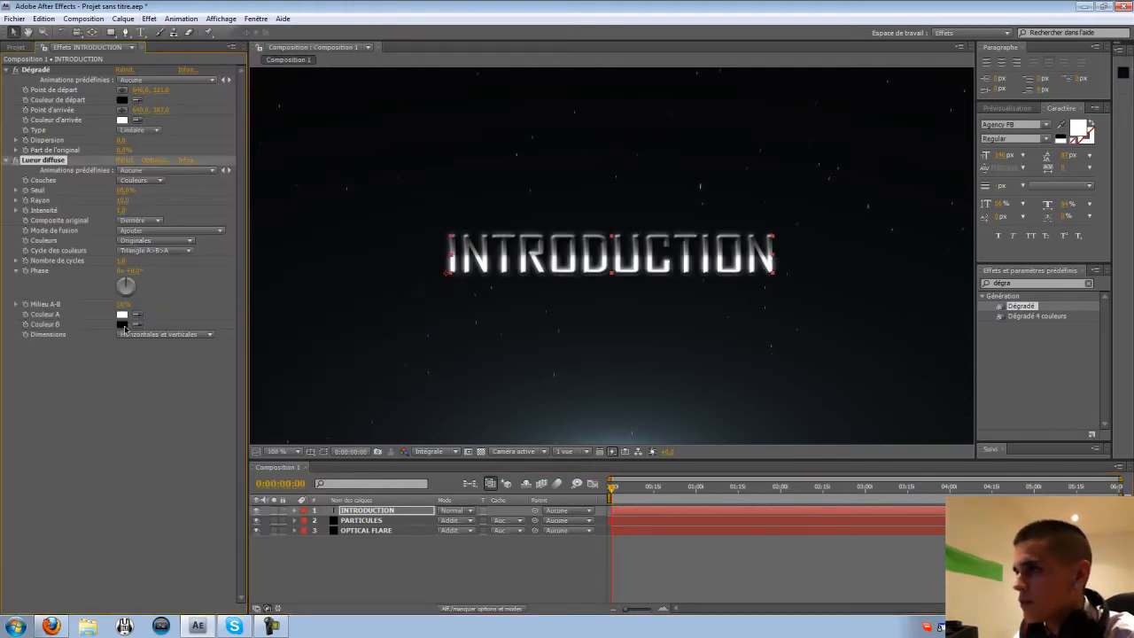
Set the glow's Couleur B to white and its Couleurs option to A et B.
{"action": "left_click", "coordinate": [123, 325]}
{"action": "left_click_drag", "start_coordinate": [104, 205], "coordinate": [74, 138]}
{"action": "left_click", "coordinate": [329, 139]}
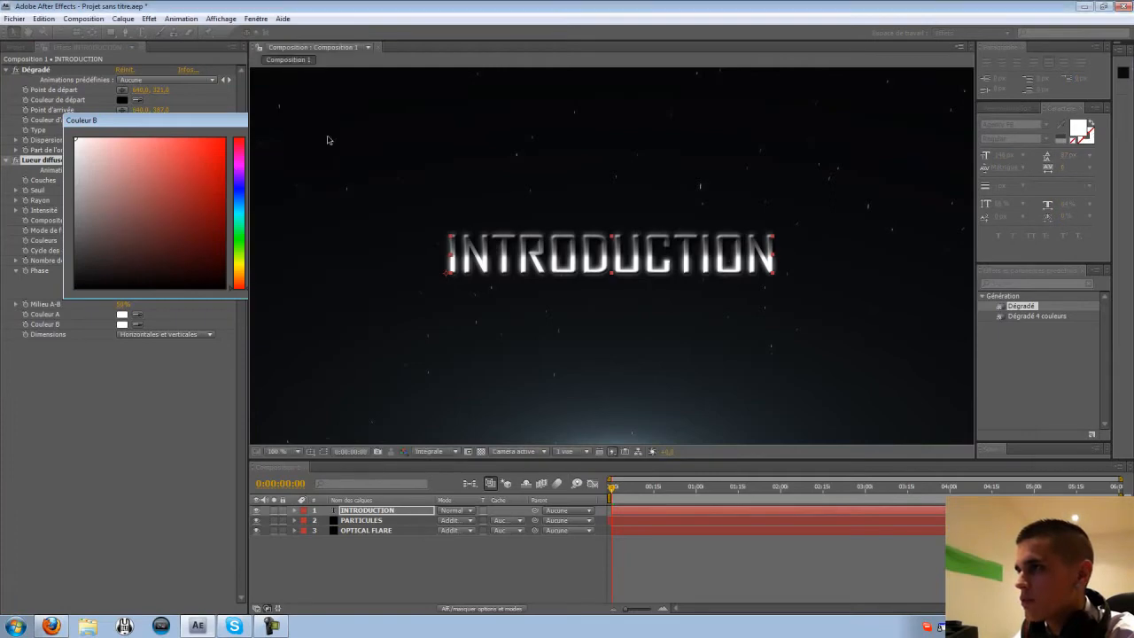
{"action": "left_click", "coordinate": [137, 245]}
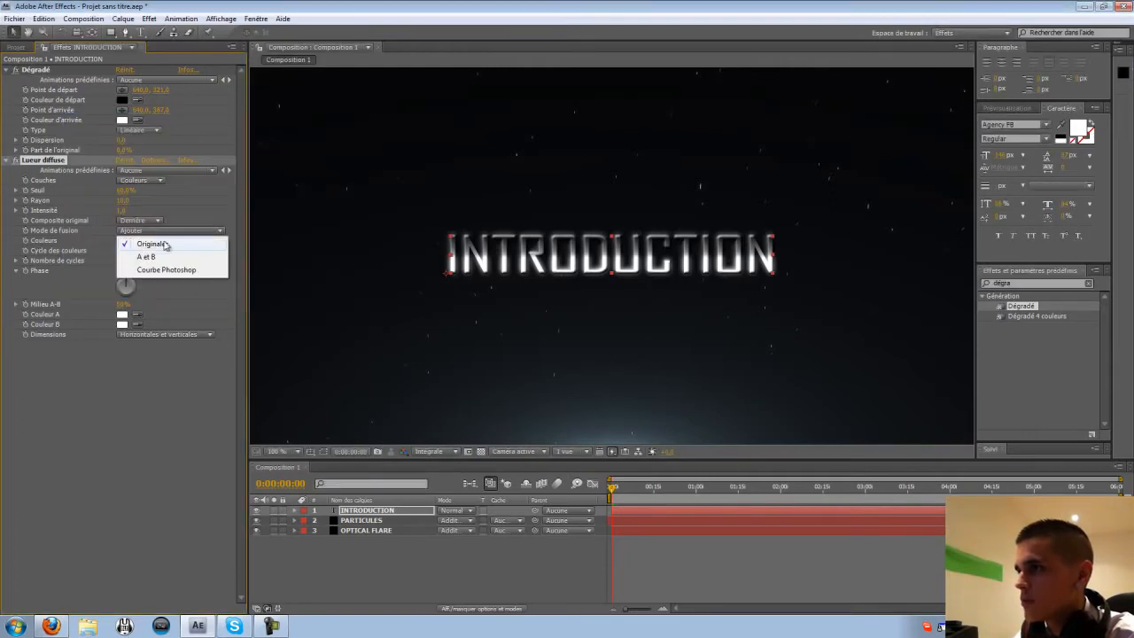
{"action": "left_click", "coordinate": [148, 254]}
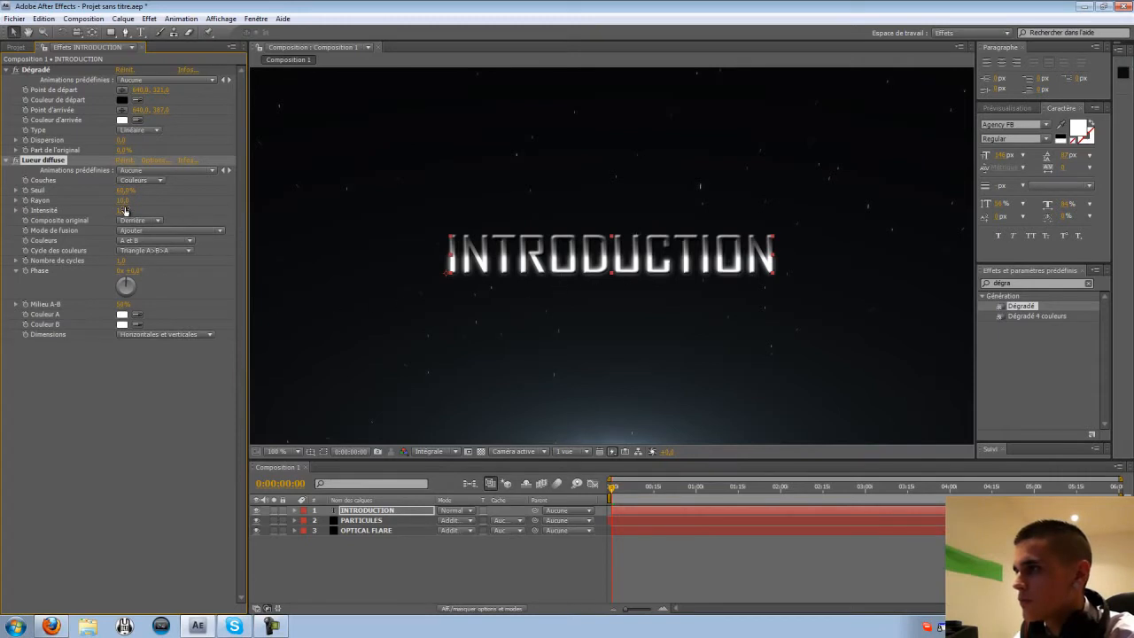
Set the INTRODUCTION glow's radius to 18 and its threshold to 67.5%.
{"action": "left_click_drag", "start_coordinate": [123, 200], "coordinate": [130, 190]}
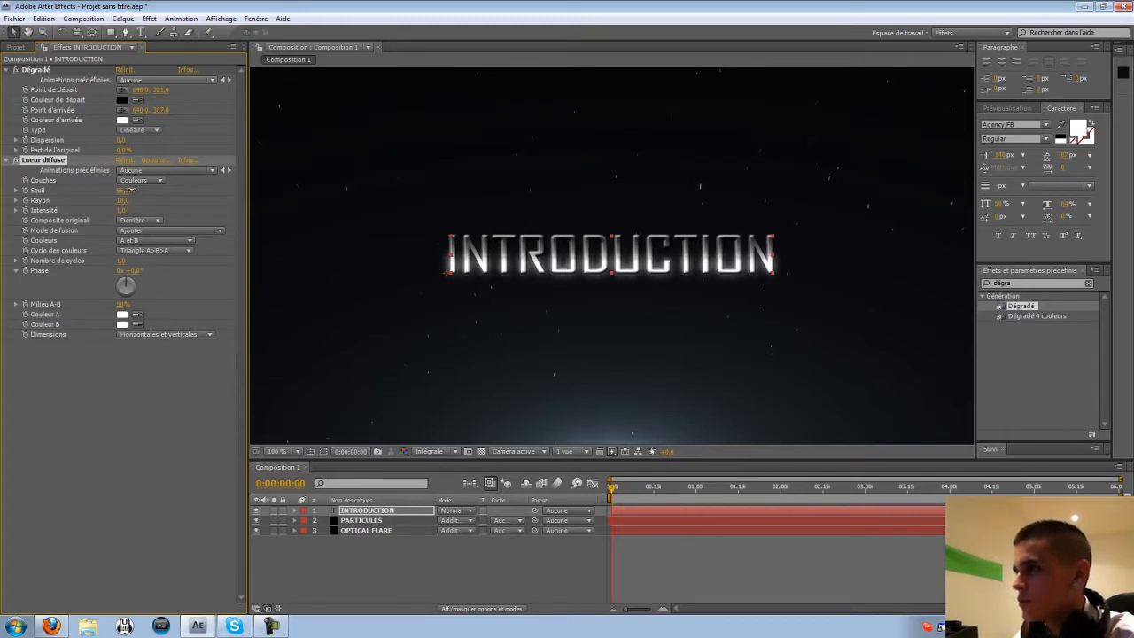
{"action": "left_click", "coordinate": [470, 354]}
{"action": "scroll", "coordinate": [469, 353], "scroll_direction": "down", "scroll_amount": 3}
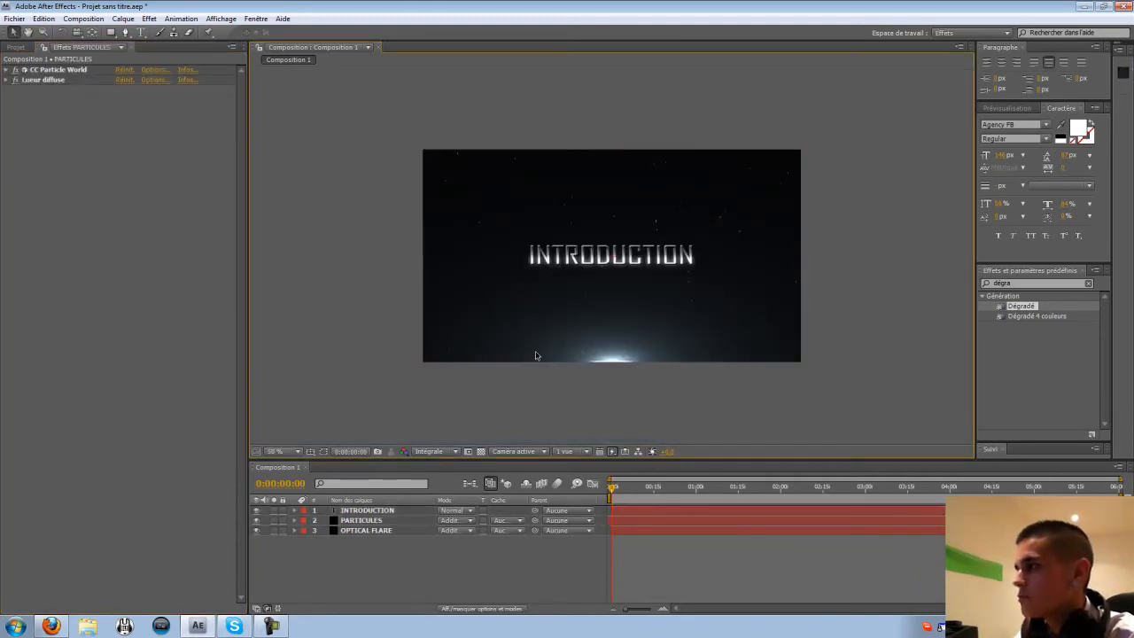
{"action": "scroll", "coordinate": [640, 308], "scroll_direction": "up", "scroll_amount": 3}
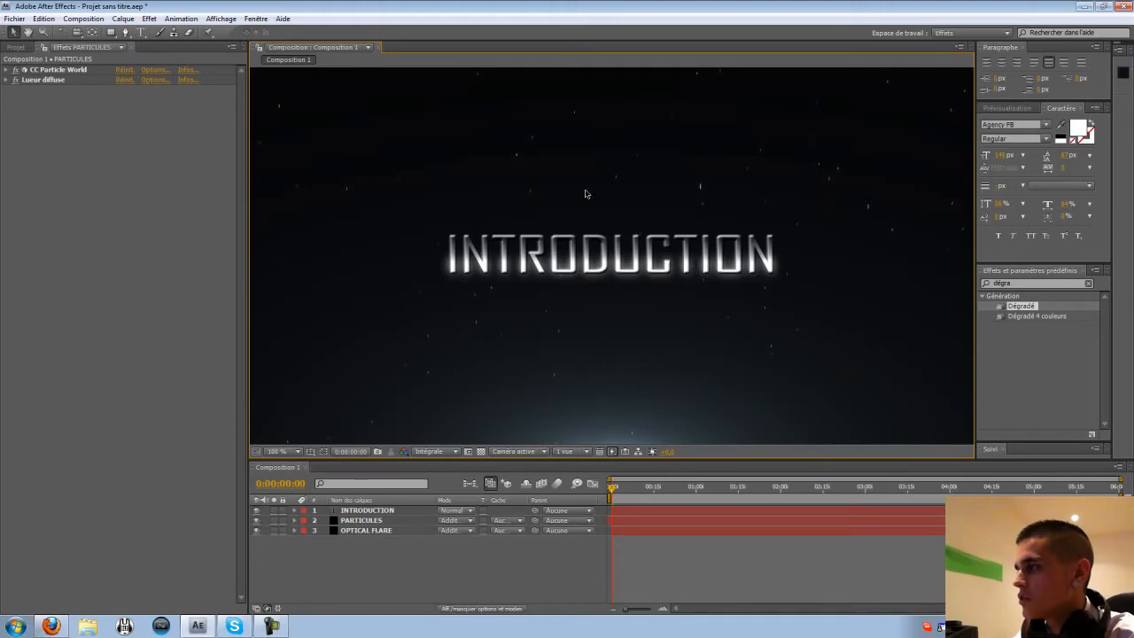
{"action": "scroll", "coordinate": [716, 318], "scroll_direction": "down", "scroll_amount": 2}
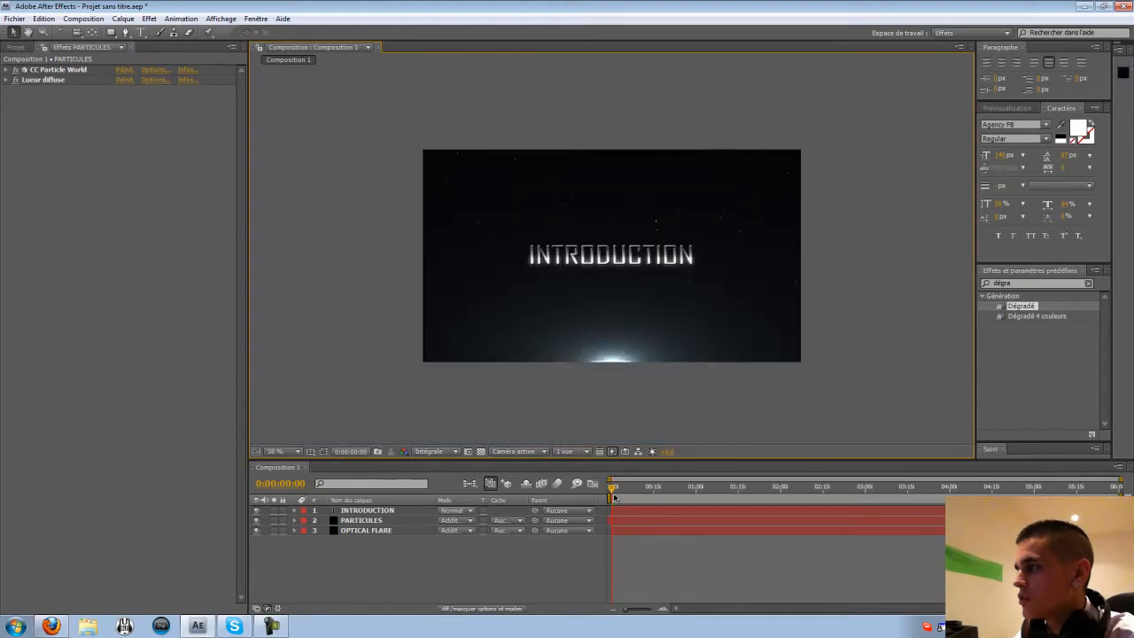
Preview the opening frames, return to the start of the timeline and clear the effects search.
{"action": "left_click_drag", "start_coordinate": [613, 489], "coordinate": [555, 492]}
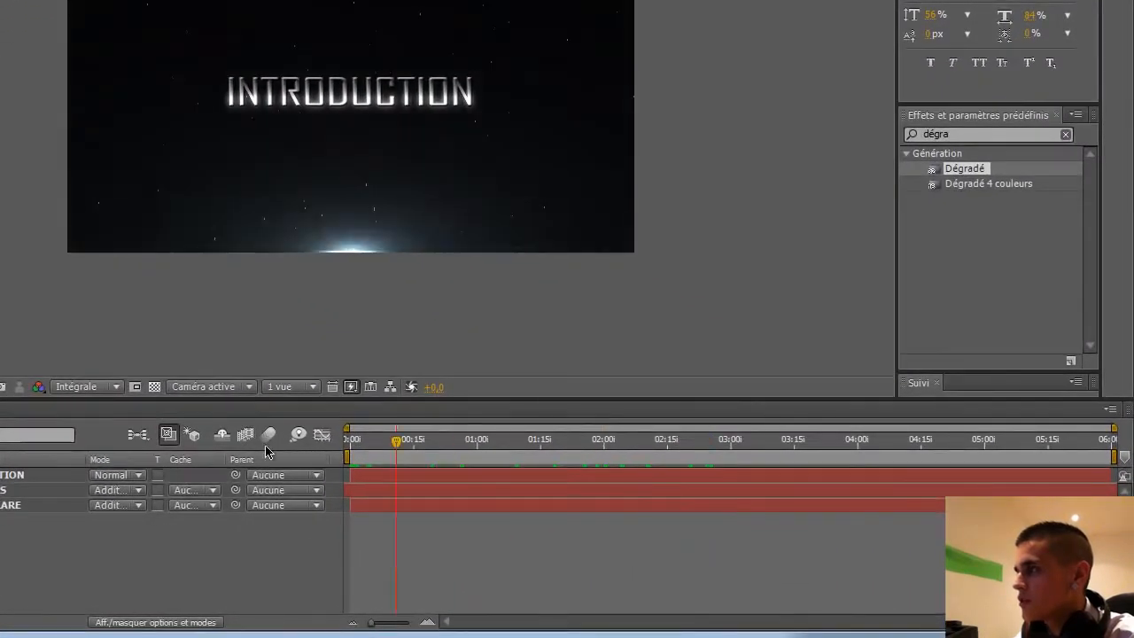
{"action": "left_click_drag", "start_coordinate": [268, 452], "coordinate": [163, 446]}
{"action": "left_click_drag", "start_coordinate": [967, 134], "coordinate": [850, 141]}
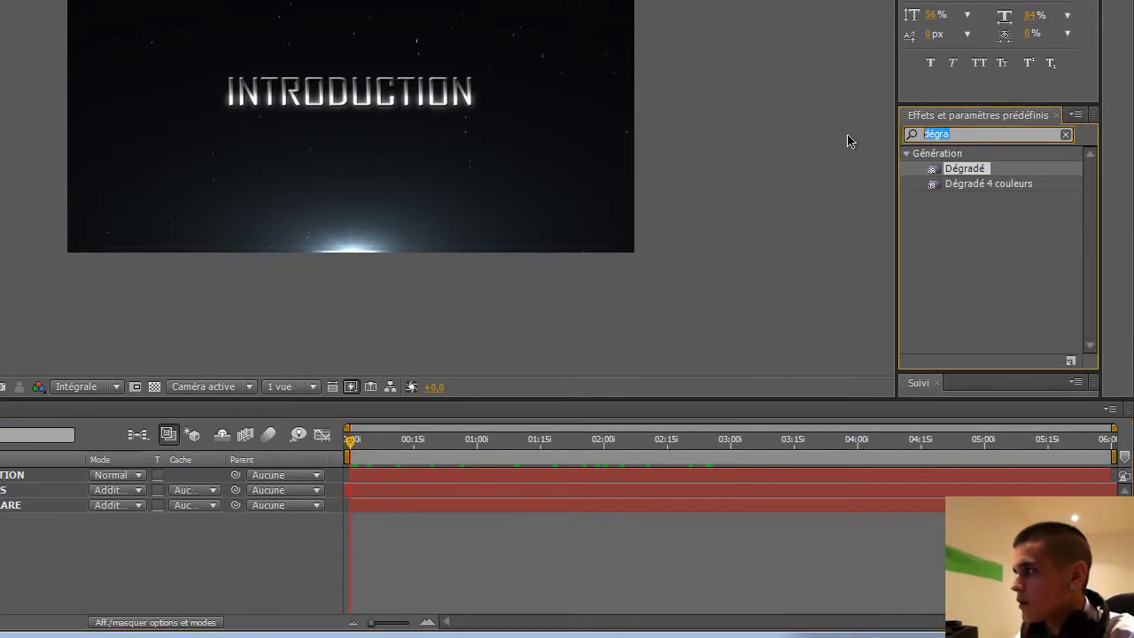
{"action": "key", "text": "BackSpace"}
{"action": "left_click", "coordinate": [17, 180]}
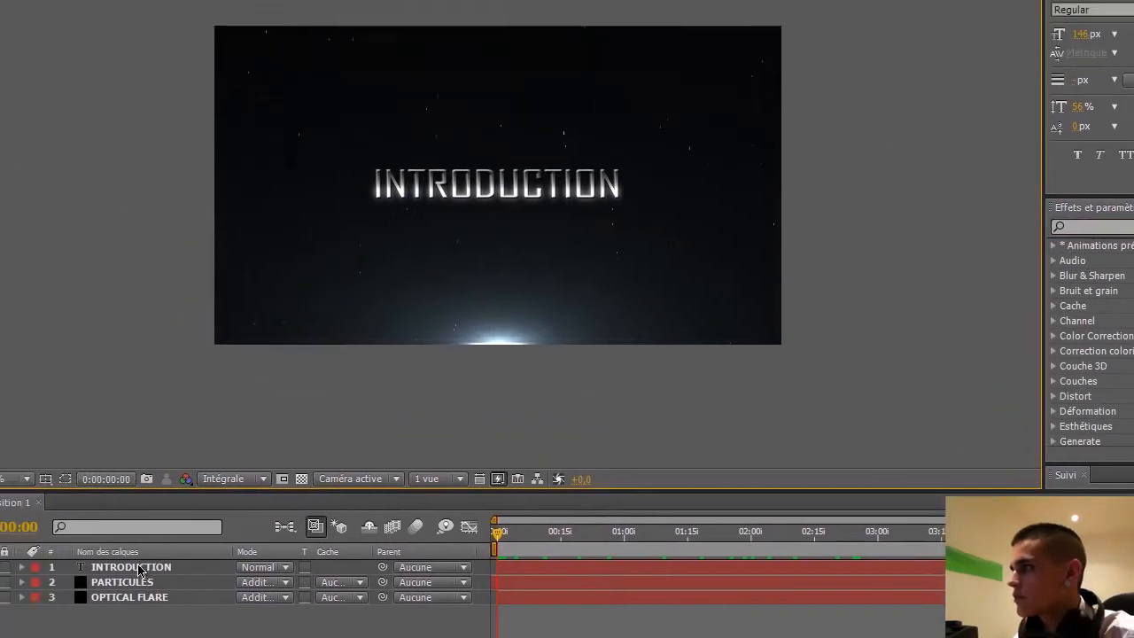
Draw a rectangular mask around the INTRODUCTION text on its layer and expand the mask's properties.
{"action": "left_click", "coordinate": [11, 475]}
{"action": "left_click", "coordinate": [55, 47]}
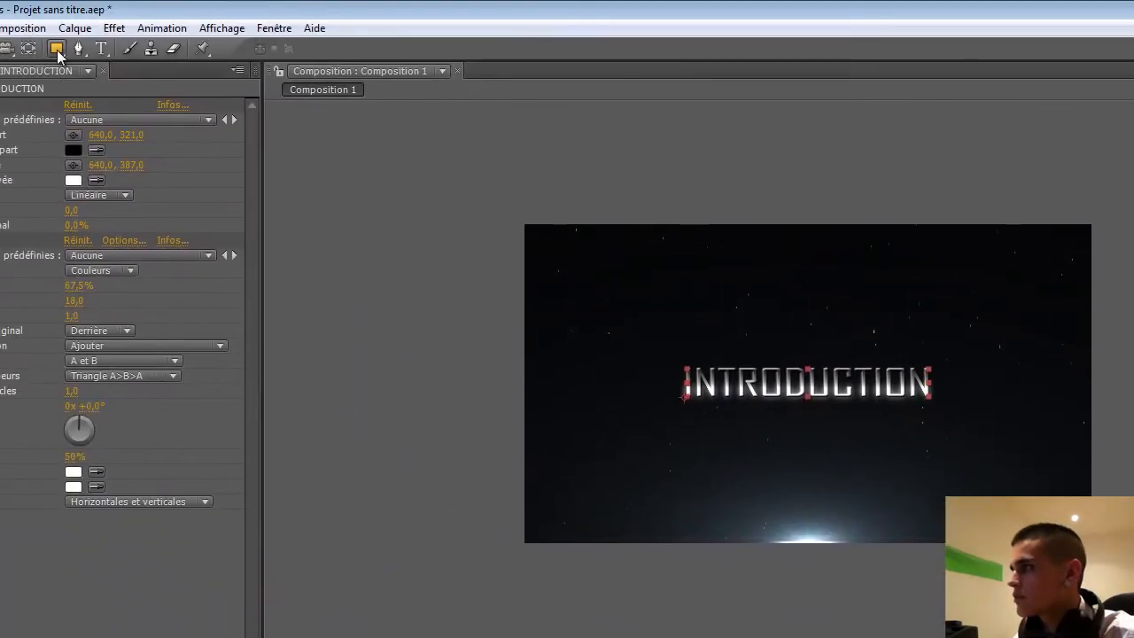
{"action": "left_click_drag", "start_coordinate": [57, 51], "coordinate": [96, 47]}
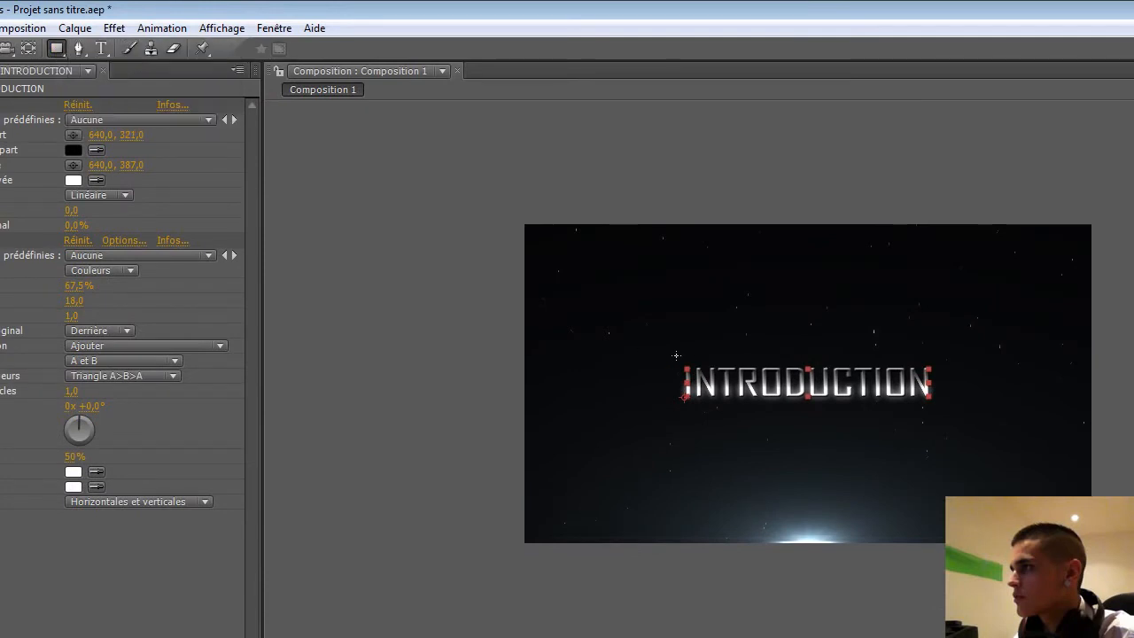
{"action": "left_click_drag", "start_coordinate": [659, 341], "coordinate": [957, 422]}
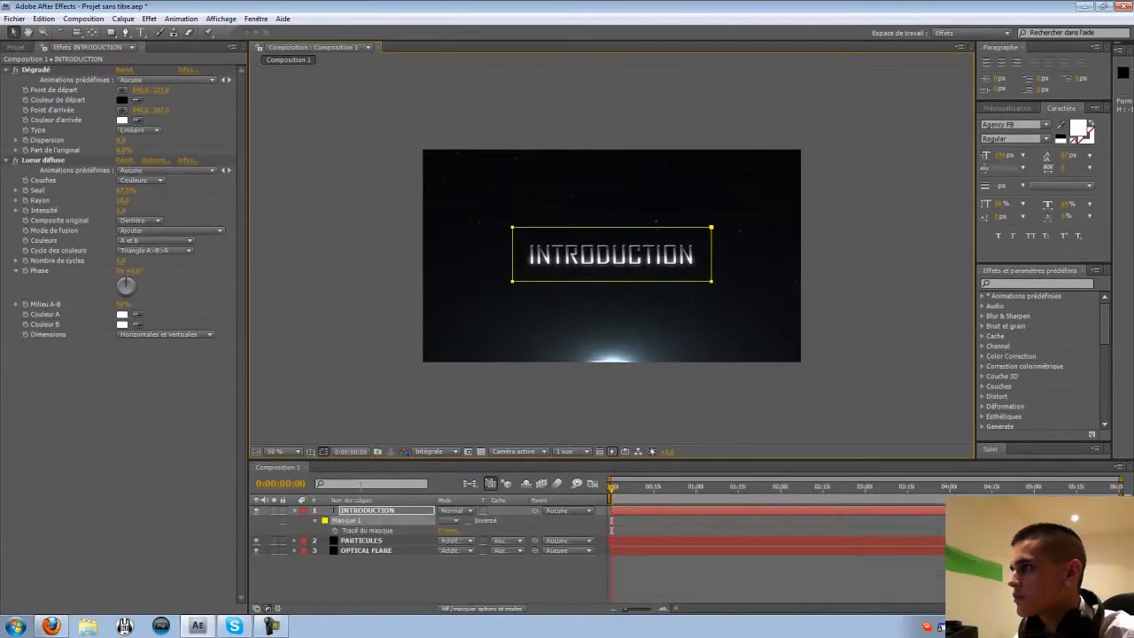
{"action": "left_click", "coordinate": [317, 523]}
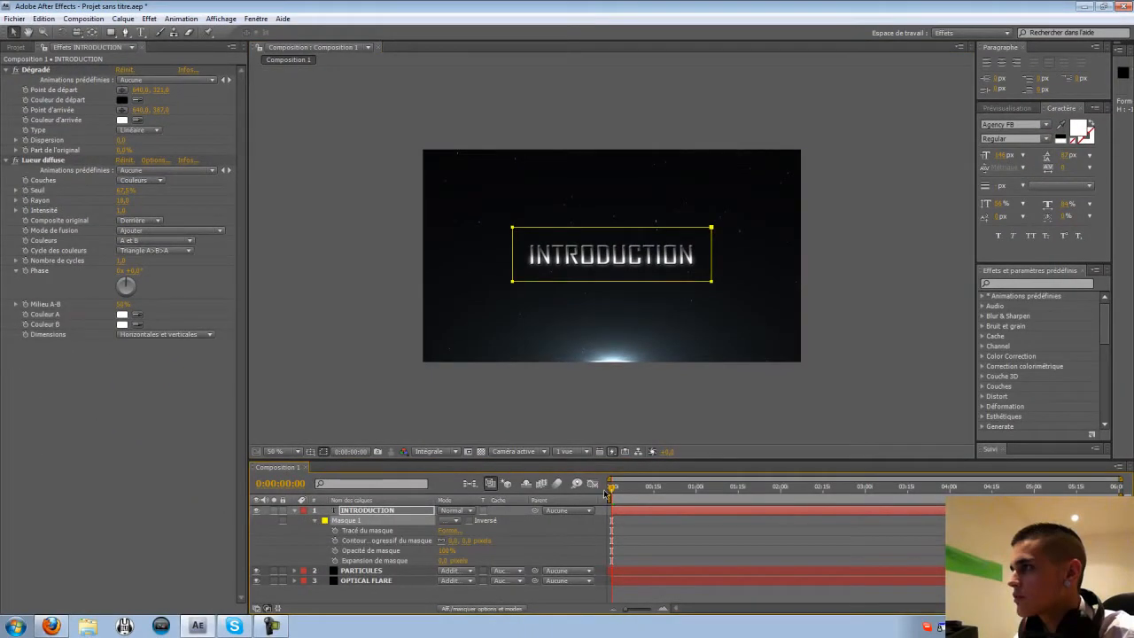
{"action": "left_click_drag", "start_coordinate": [611, 489], "coordinate": [628, 519]}
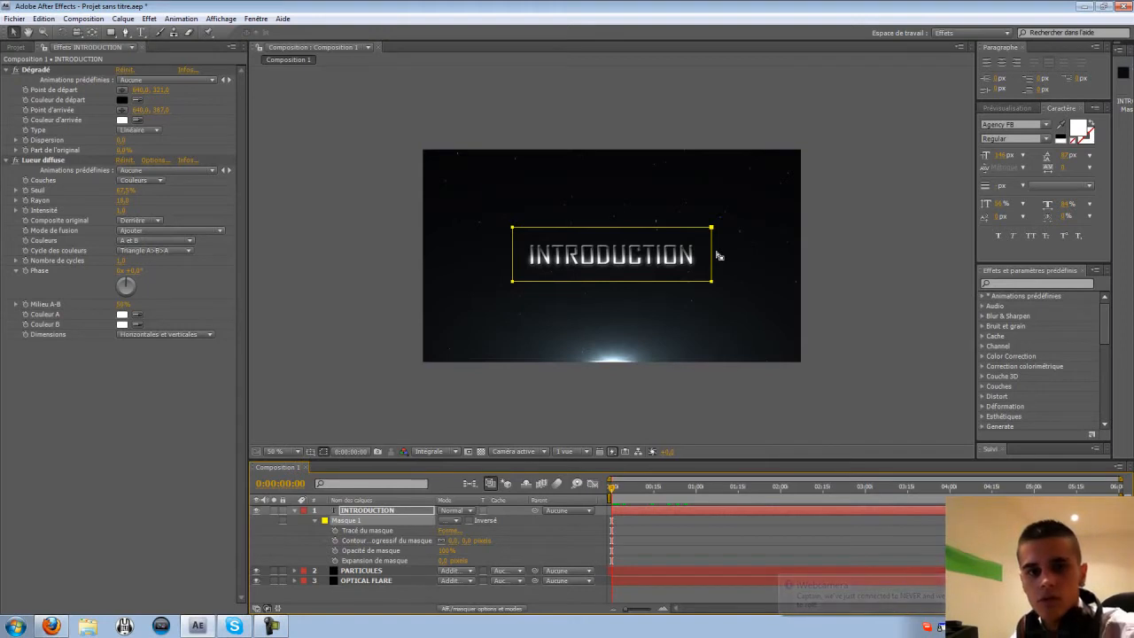
{"action": "left_click", "coordinate": [276, 628]}
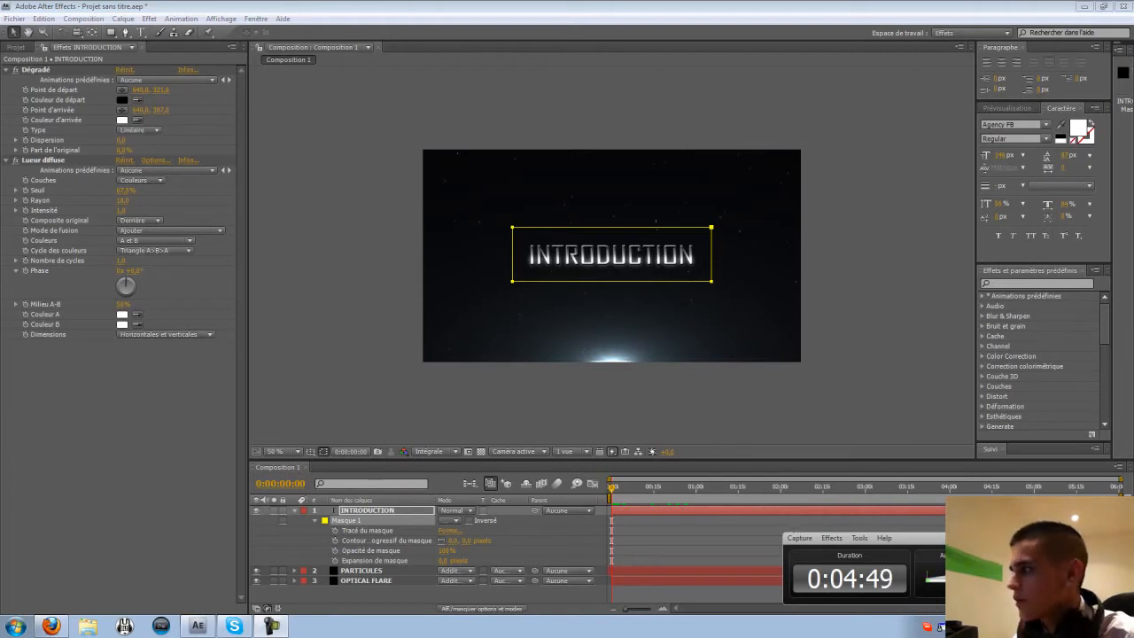
{"action": "left_click", "coordinate": [1095, 538]}
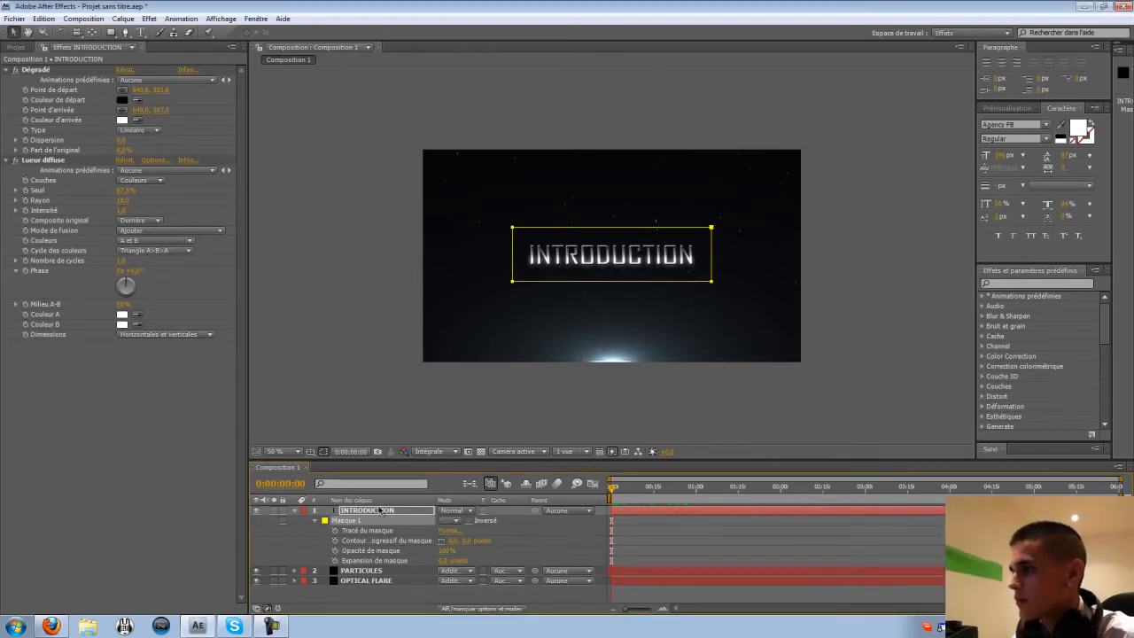
Set the mask expansion to 8 pixels, and undo a trial move of the mask's right edge toward the left.
{"action": "left_click", "coordinate": [443, 561]}
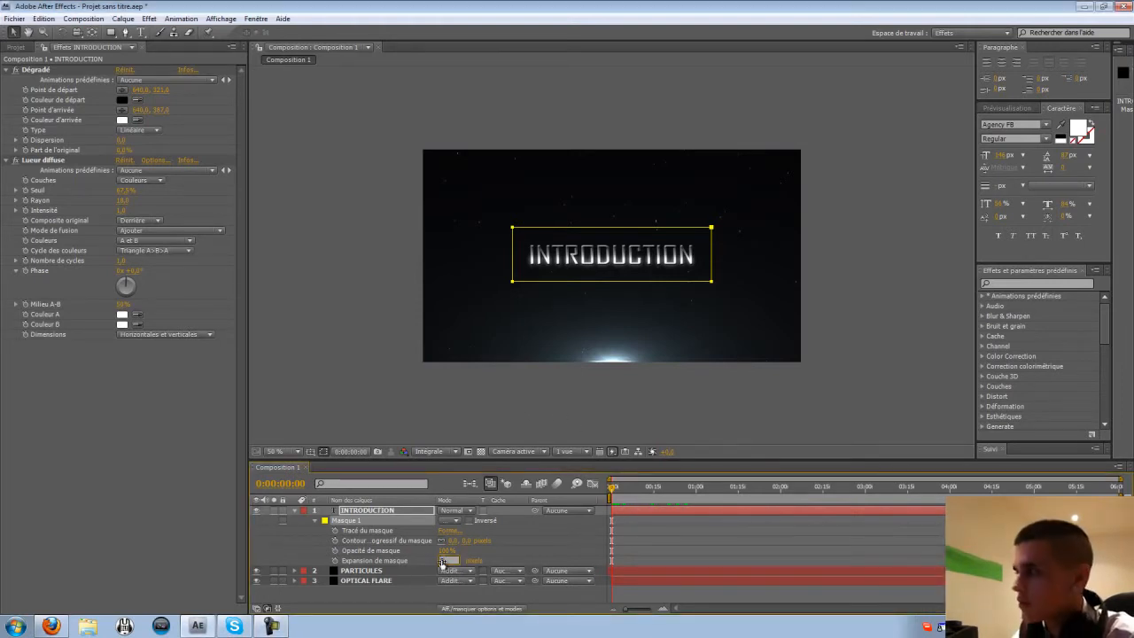
{"action": "key", "text": "Return"}
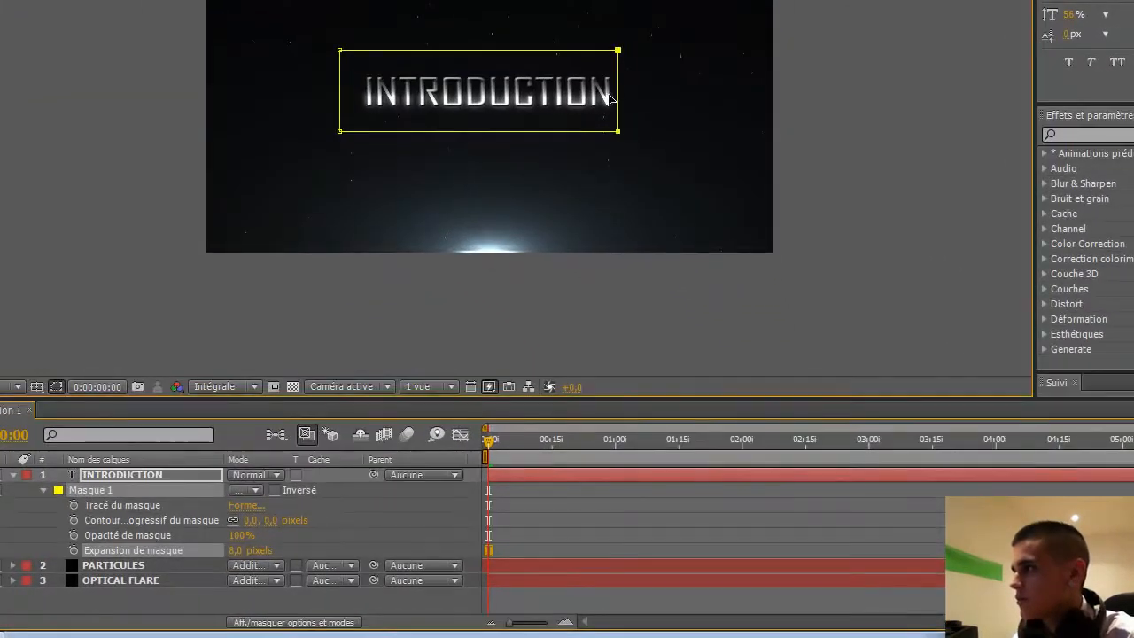
{"action": "left_click_drag", "start_coordinate": [608, 94], "coordinate": [538, 98]}
{"action": "key", "text": "ctrl+z"}
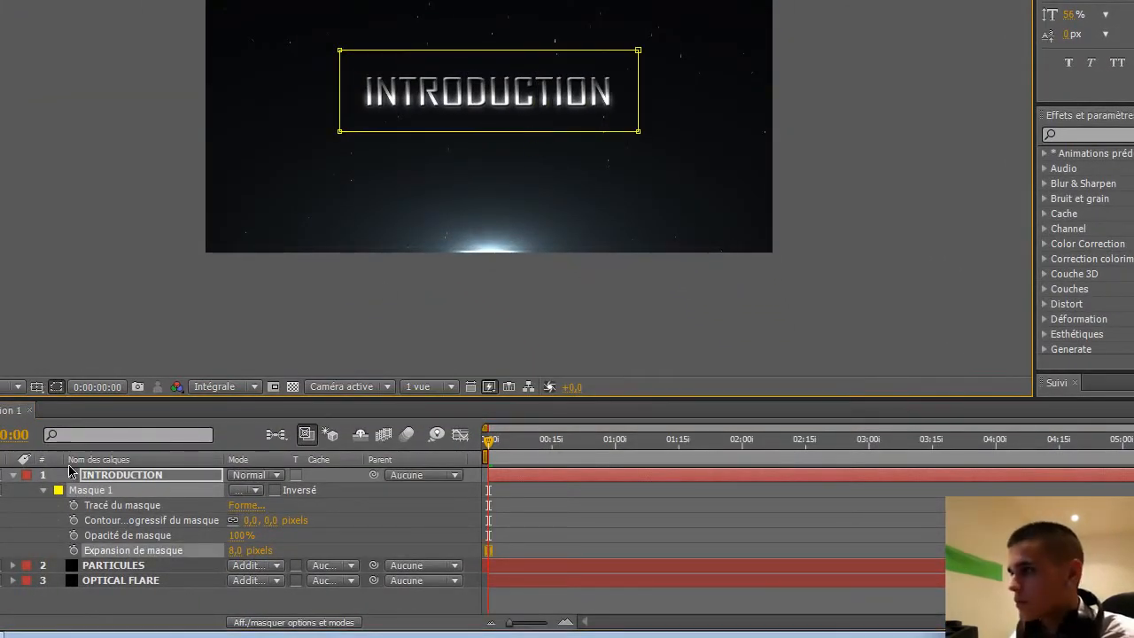
{"action": "left_click", "coordinate": [111, 505]}
{"action": "left_click", "coordinate": [75, 505]}
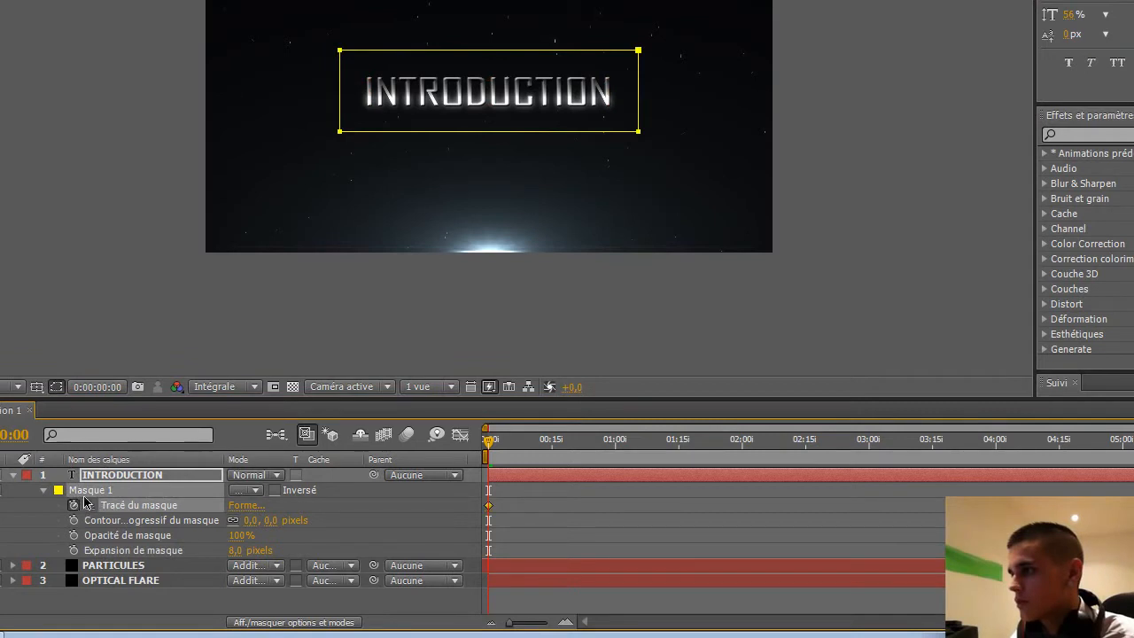
{"action": "left_click", "coordinate": [73, 506]}
{"action": "left_click", "coordinate": [86, 519]}
{"action": "left_click", "coordinate": [51, 524]}
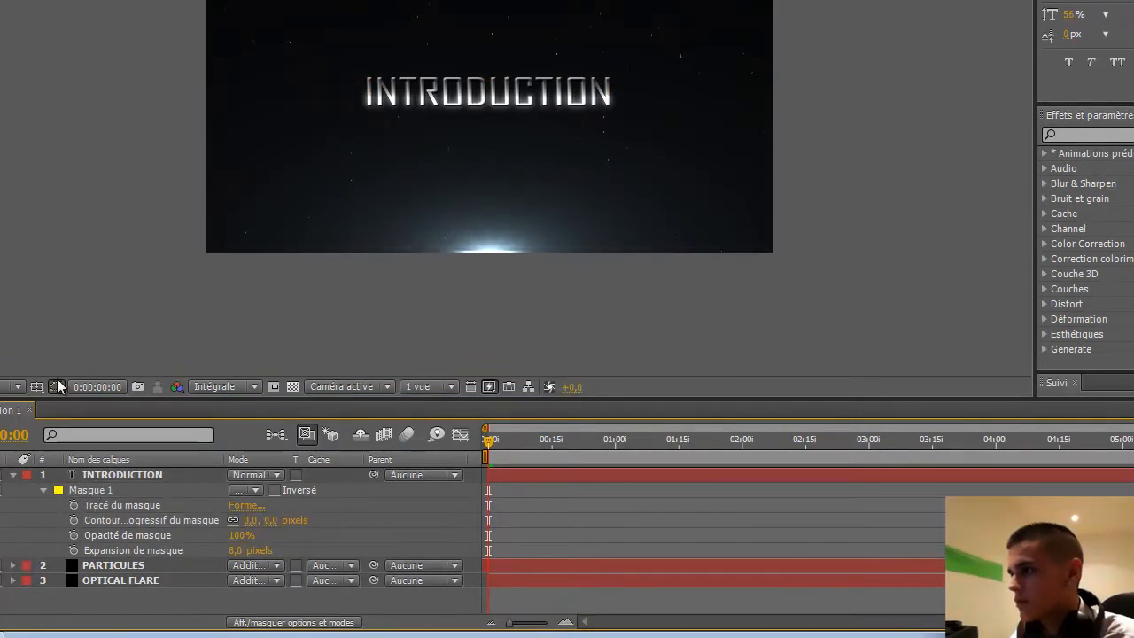
{"action": "left_click", "coordinate": [56, 387]}
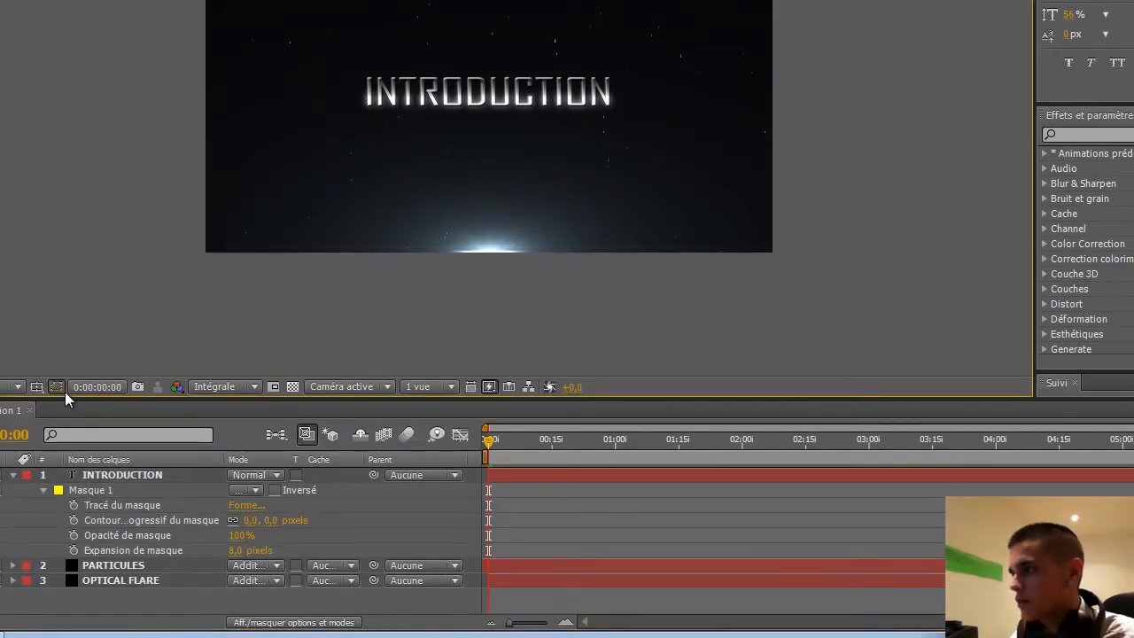
Keyframe the INTRODUCTION mask path from beyond the text's left side at the start to framing the whole text at 0:00:01:15.
{"action": "left_click", "coordinate": [122, 476]}
{"action": "left_click_drag", "start_coordinate": [642, 107], "coordinate": [354, 96]}
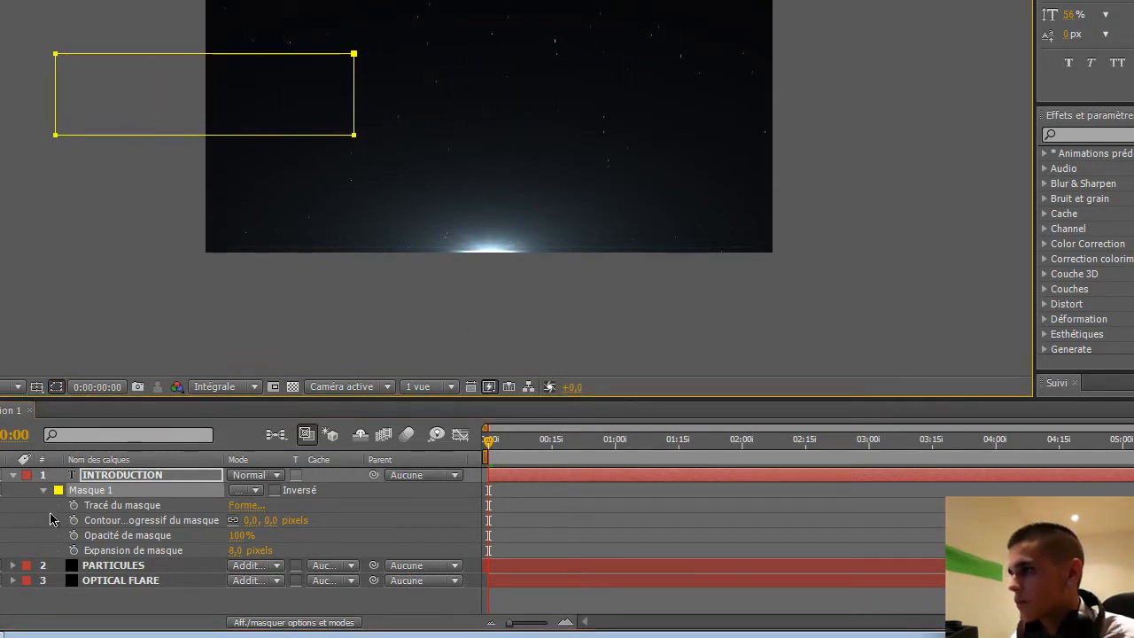
{"action": "left_click", "coordinate": [73, 505]}
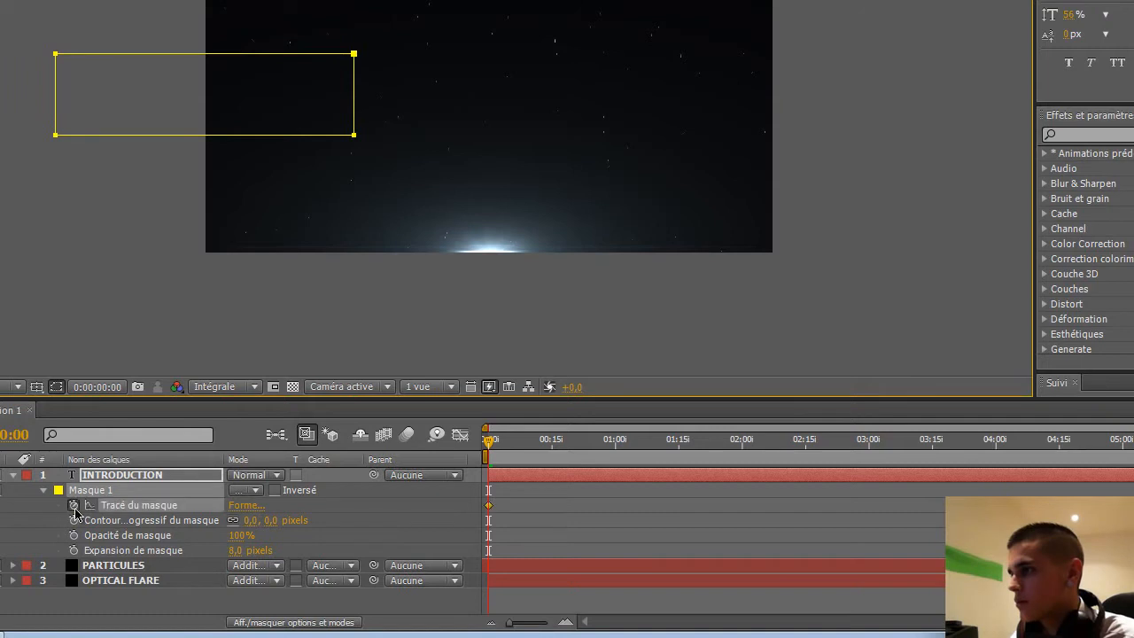
{"action": "left_click", "coordinate": [679, 451]}
{"action": "left_click_drag", "start_coordinate": [361, 110], "coordinate": [635, 112]}
Preview the title's mask reveal, go to 0:00:00:23 and collapse the INTRODUCTION layer's properties.
{"action": "key", "text": "space"}
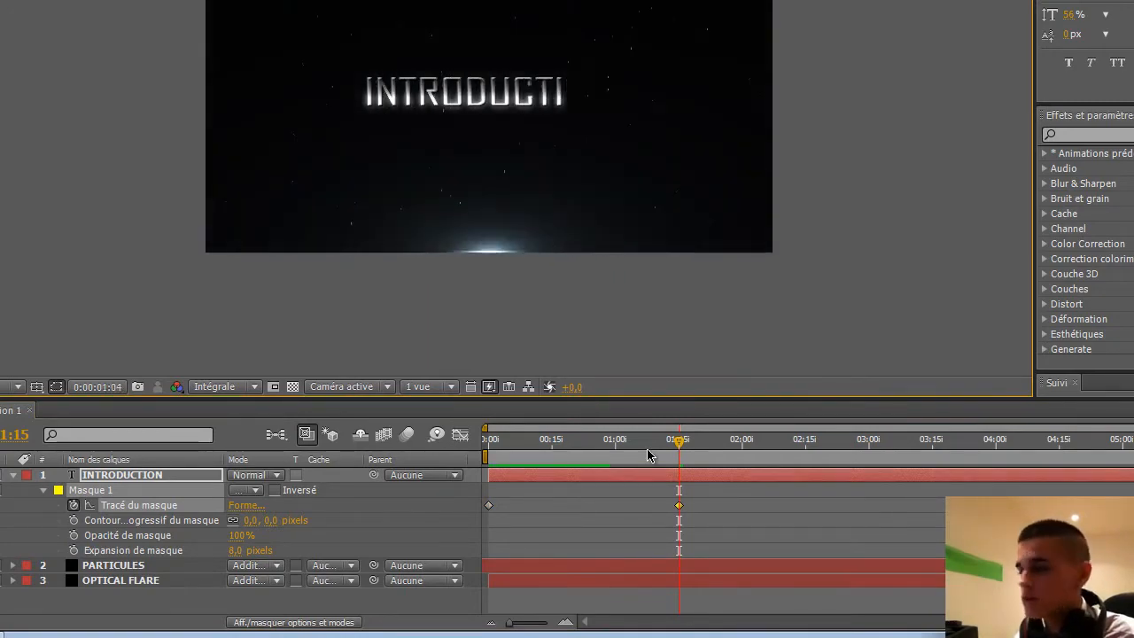
{"action": "key", "text": "space"}
{"action": "key", "text": "space"}
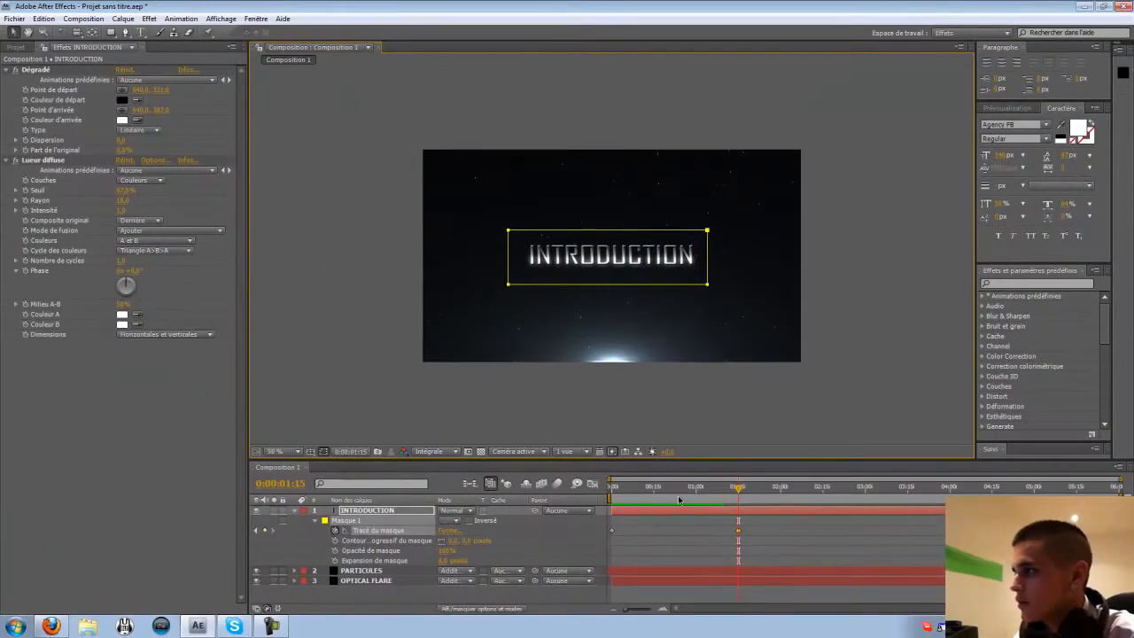
{"action": "left_click", "coordinate": [678, 487]}
{"action": "left_click", "coordinate": [326, 371]}
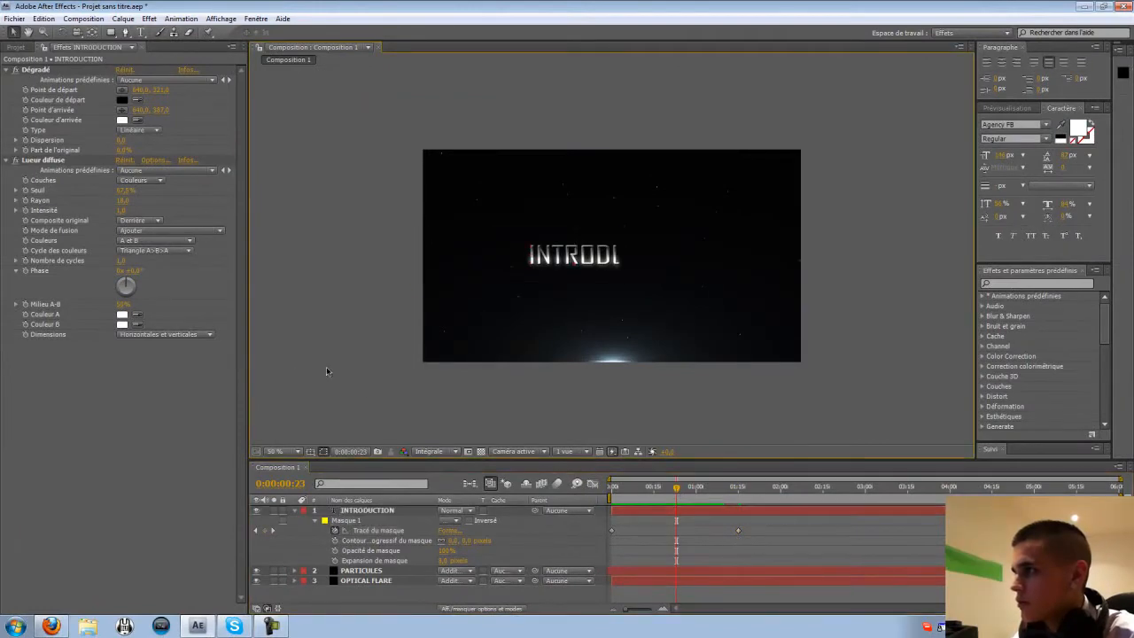
{"action": "left_click", "coordinate": [295, 512]}
Create a black solid layer above INTRODUCTION and set its blending mode to additive.
{"action": "left_click", "coordinate": [123, 18]}
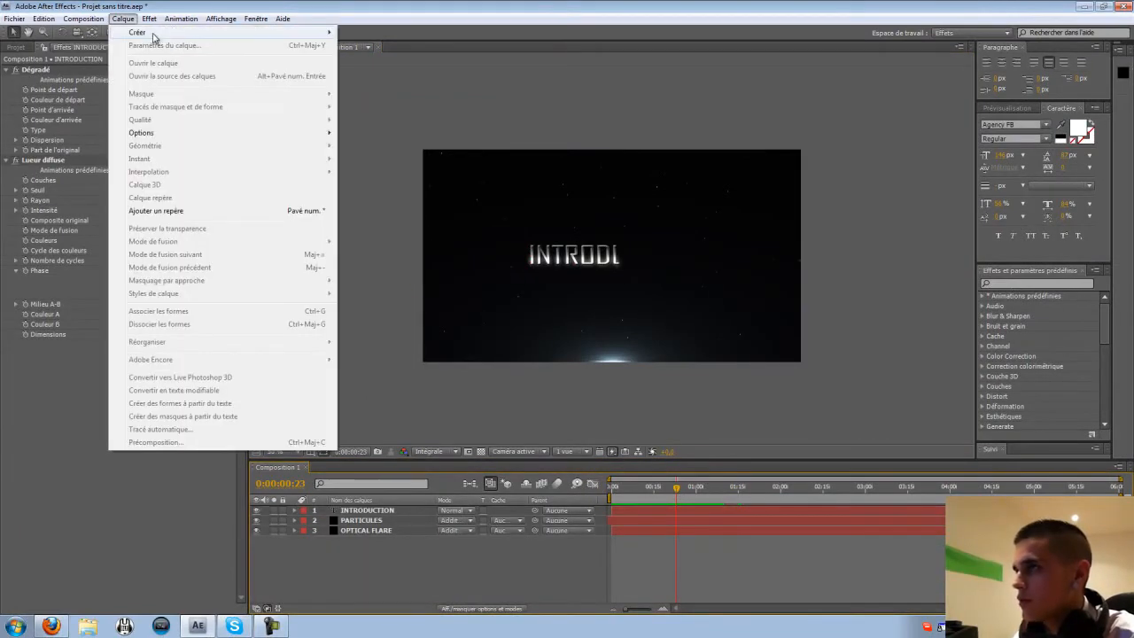
{"action": "mouse_move", "coordinate": [202, 36]}
{"action": "left_click", "coordinate": [372, 46]}
{"action": "left_click", "coordinate": [609, 416]}
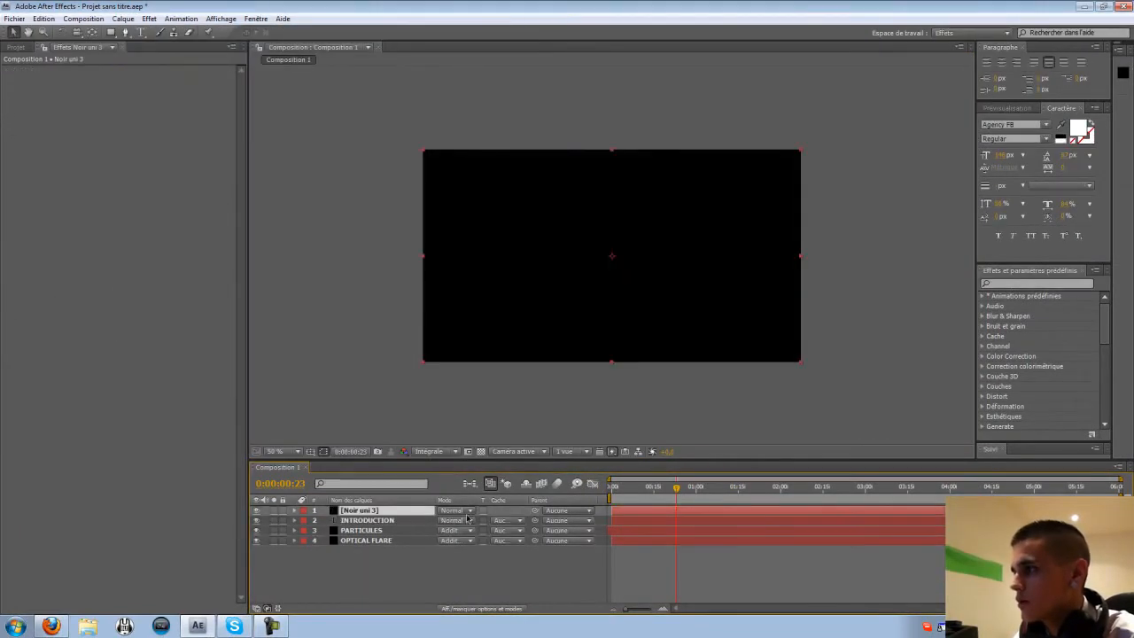
{"action": "left_click", "coordinate": [457, 511]}
{"action": "left_click", "coordinate": [468, 241]}
Apply the CC Particle World effect to the new black solid and turn its grid off.
{"action": "left_click", "coordinate": [149, 18]}
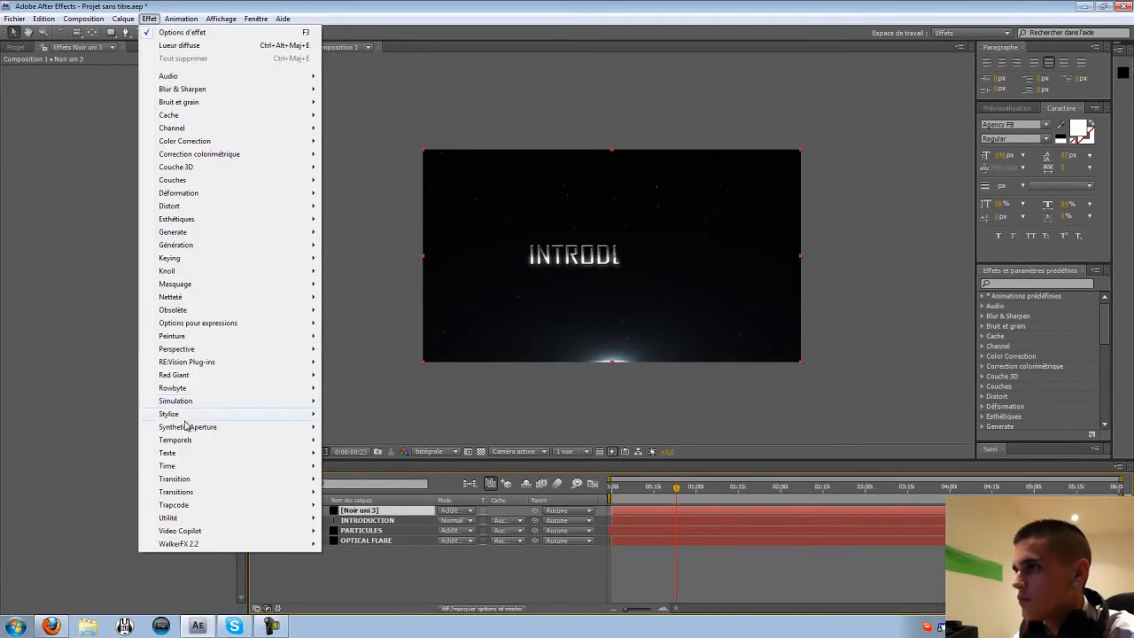
{"action": "mouse_move", "coordinate": [279, 402]}
{"action": "left_click", "coordinate": [374, 491]}
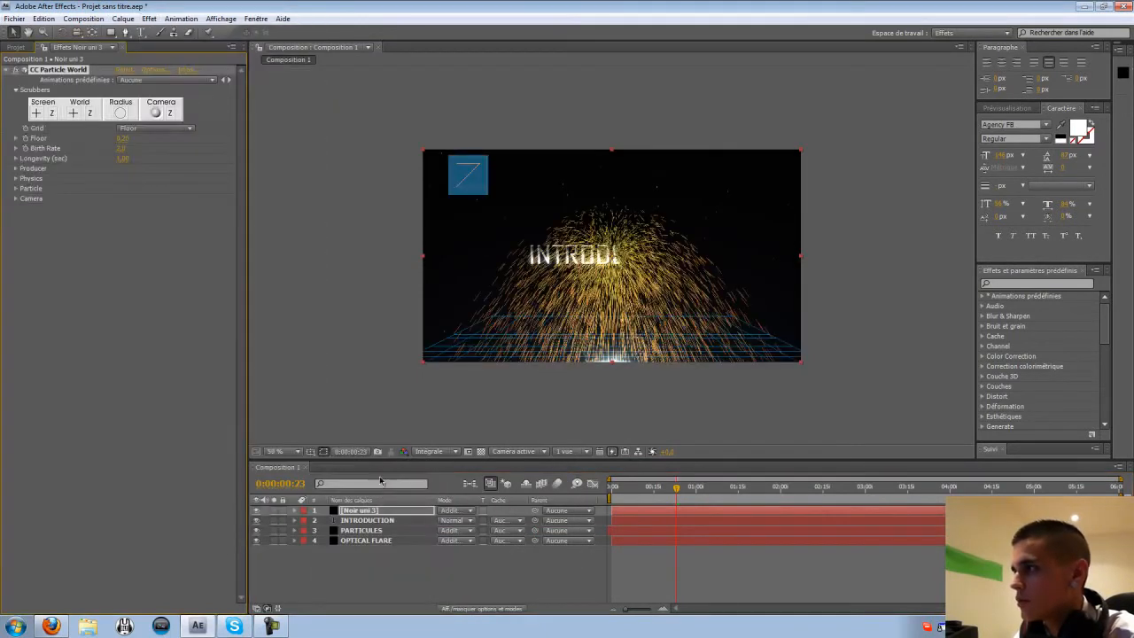
{"action": "left_click", "coordinate": [142, 128]}
{"action": "left_click", "coordinate": [129, 74]}
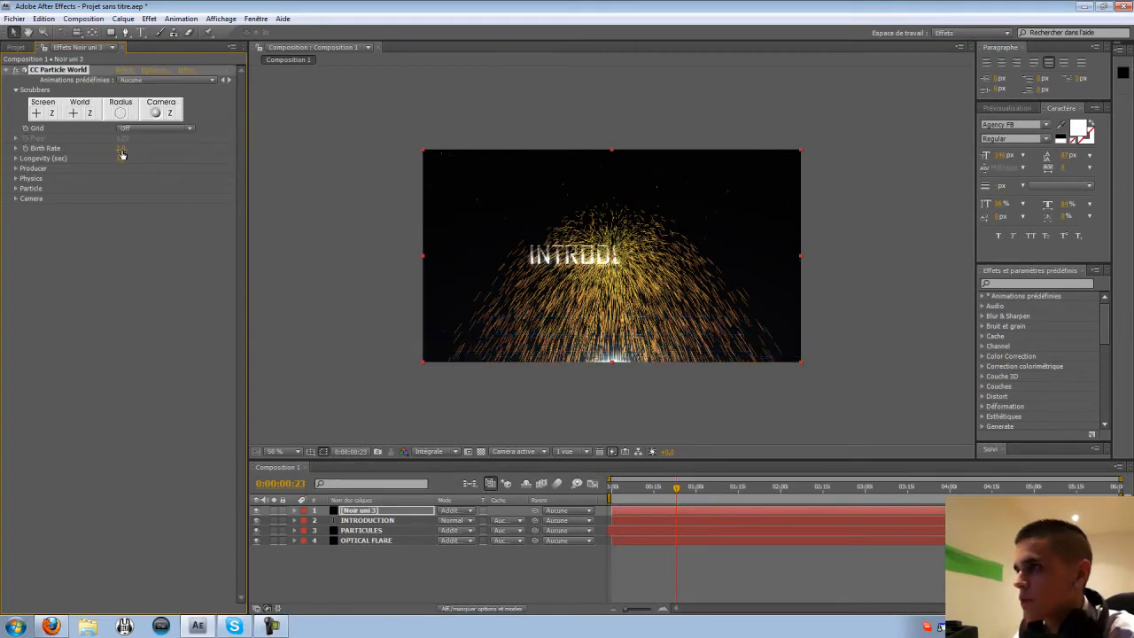
Set the particle effect's camera Rotation Z to -90° and its camera distance to 4.02.
{"action": "left_click", "coordinate": [15, 199]}
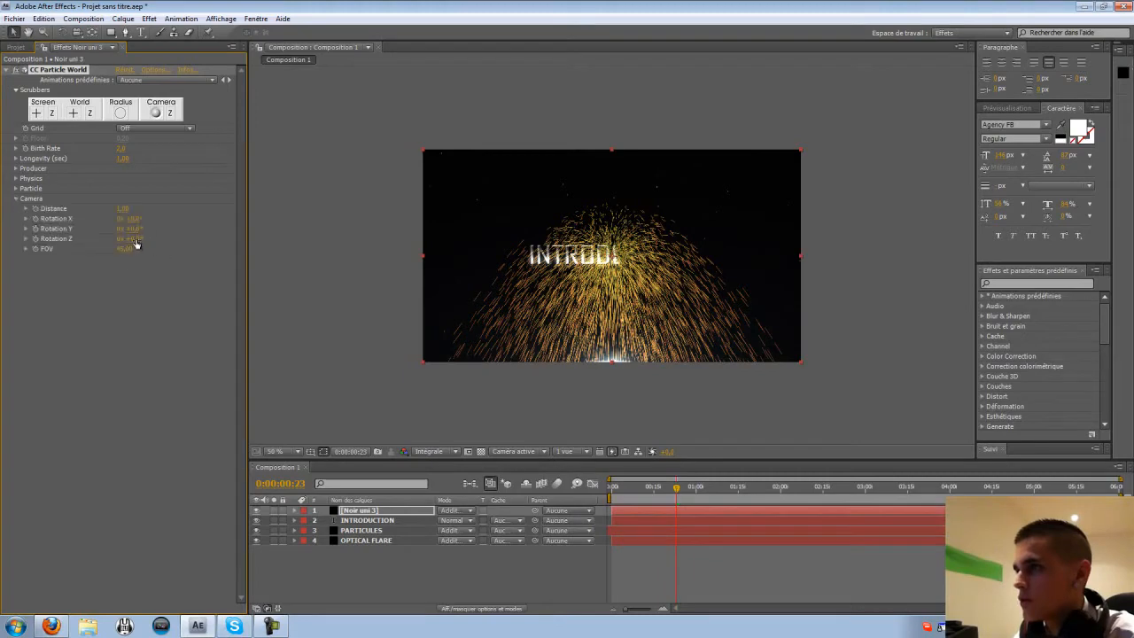
{"action": "left_click_drag", "start_coordinate": [135, 244], "coordinate": [93, 241]}
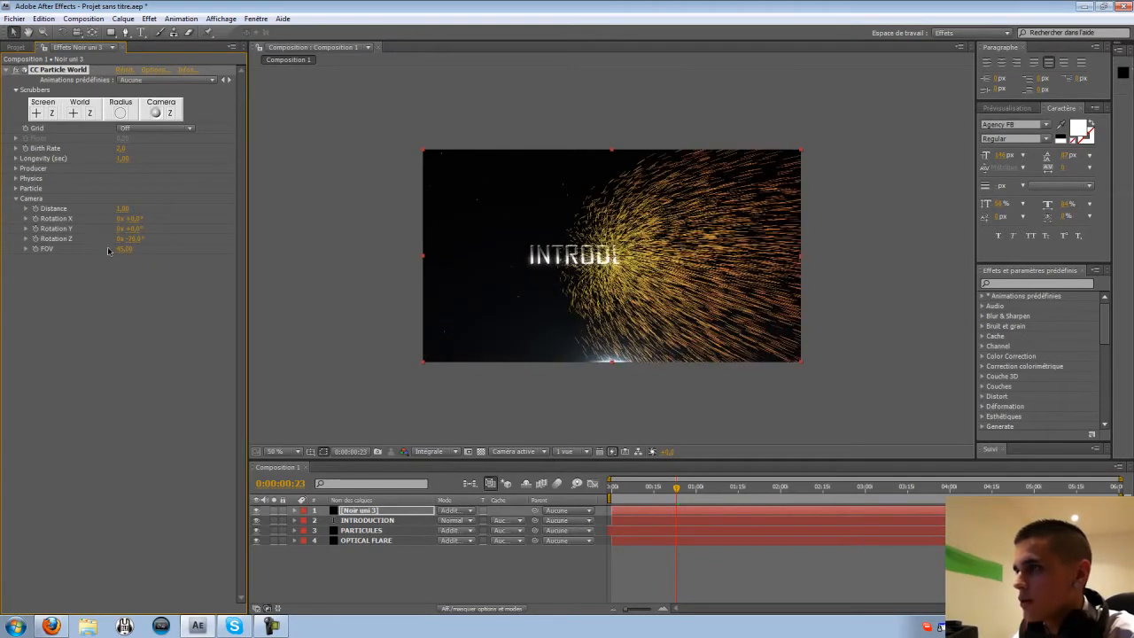
{"action": "key", "text": "Return"}
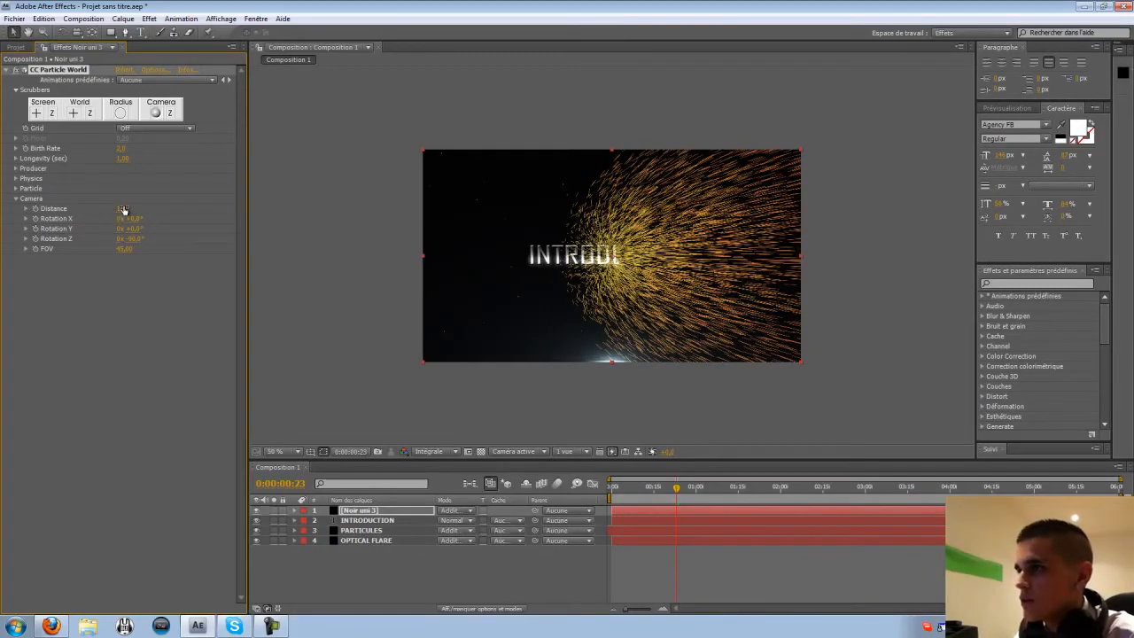
{"action": "left_click_drag", "start_coordinate": [123, 209], "coordinate": [251, 219]}
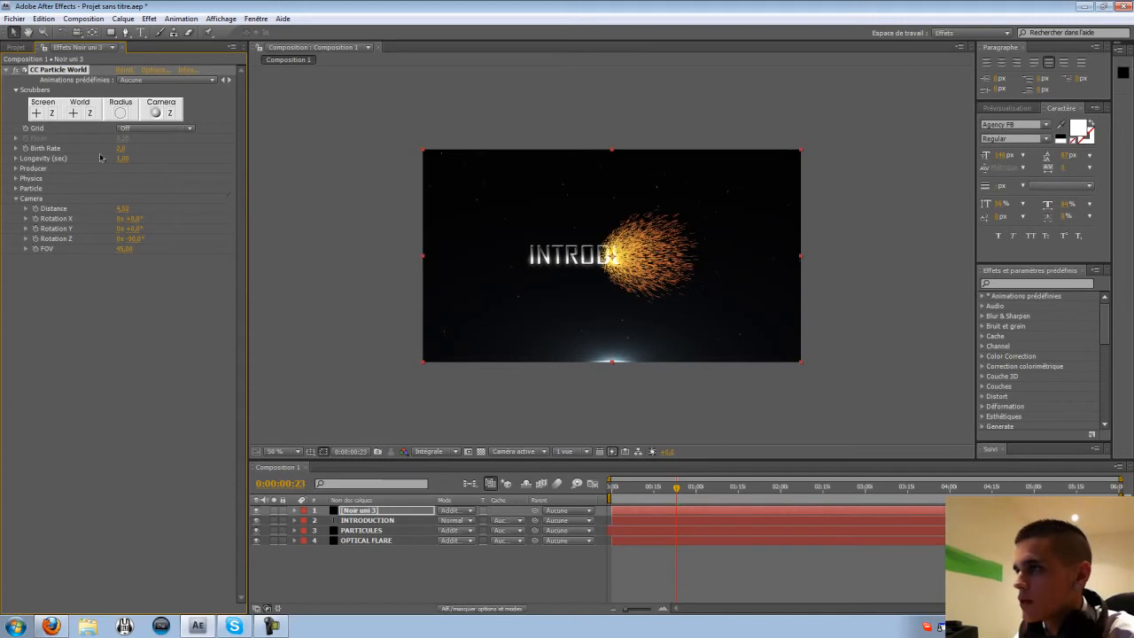
Set the particle longevity to 0.70 seconds and the birth rate to 1.7, and collapse the camera settings.
{"action": "mouse_move", "coordinate": [123, 164]}
{"action": "left_mouse_down"}
{"action": "mouse_move", "coordinate": [158, 161]}
{"action": "mouse_move", "coordinate": [108, 164]}
{"action": "left_mouse_up"}
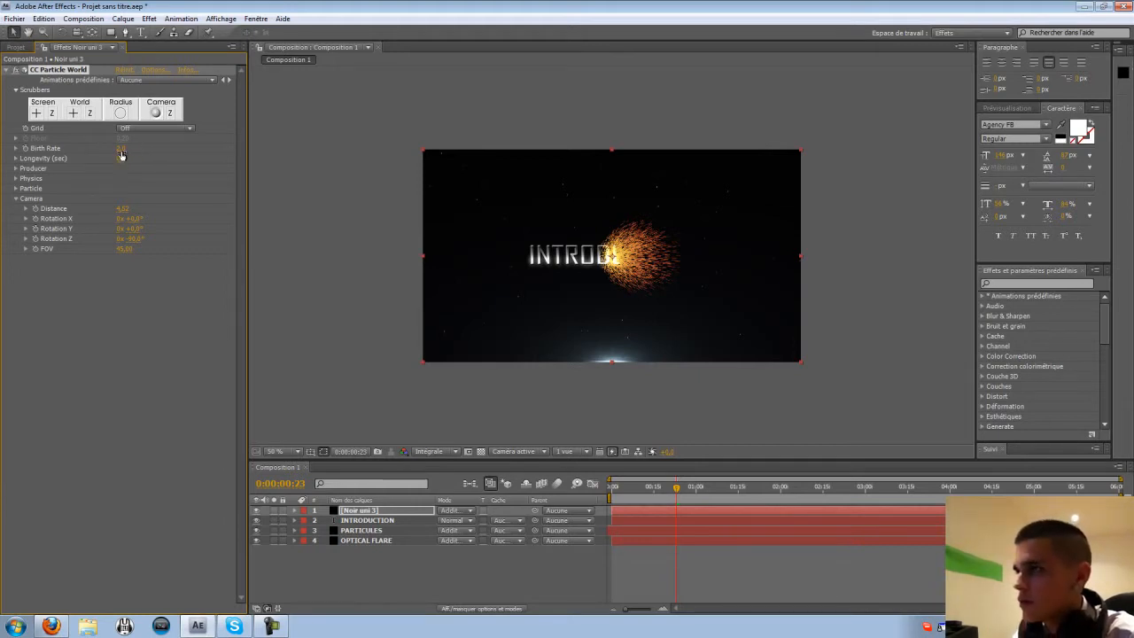
{"action": "left_click_drag", "start_coordinate": [118, 148], "coordinate": [117, 148]}
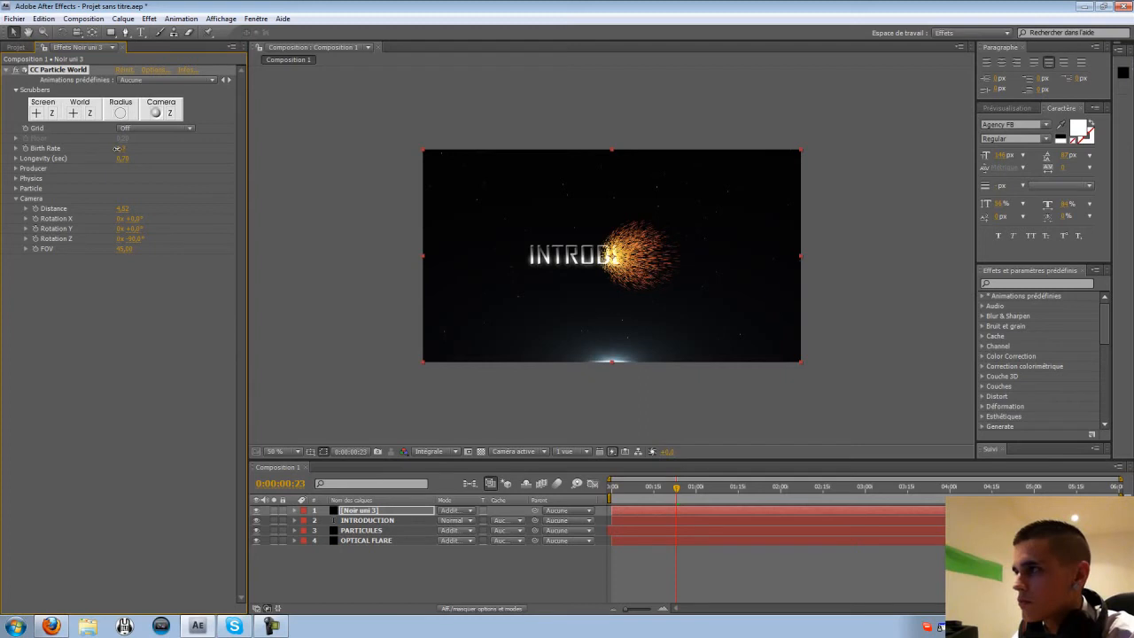
{"action": "left_click", "coordinate": [16, 198]}
Set the particles' birth color to white (FFFFFF) and their death color to light blue.
{"action": "left_click", "coordinate": [16, 189]}
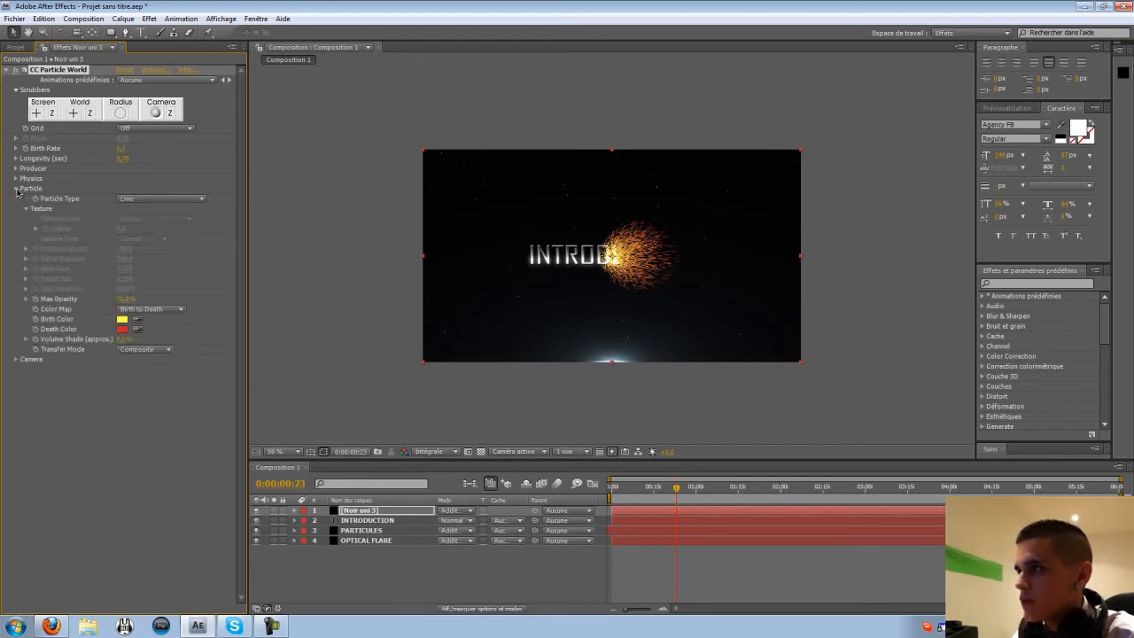
{"action": "left_click", "coordinate": [121, 320]}
{"action": "left_click_drag", "start_coordinate": [94, 166], "coordinate": [72, 134]}
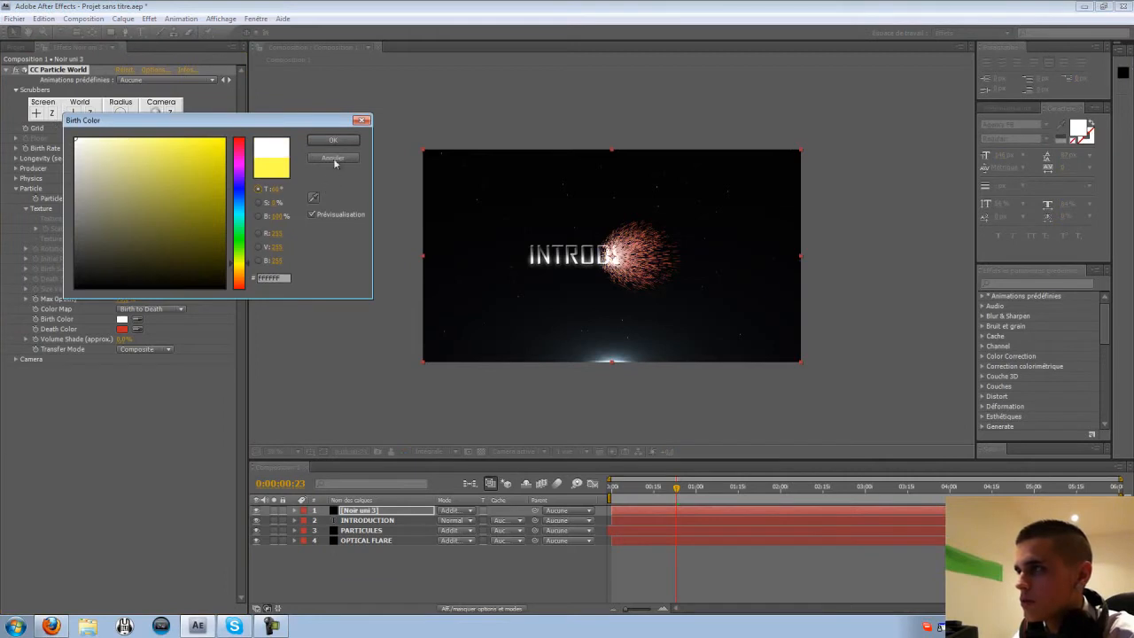
{"action": "left_click", "coordinate": [334, 141]}
{"action": "left_click", "coordinate": [124, 330]}
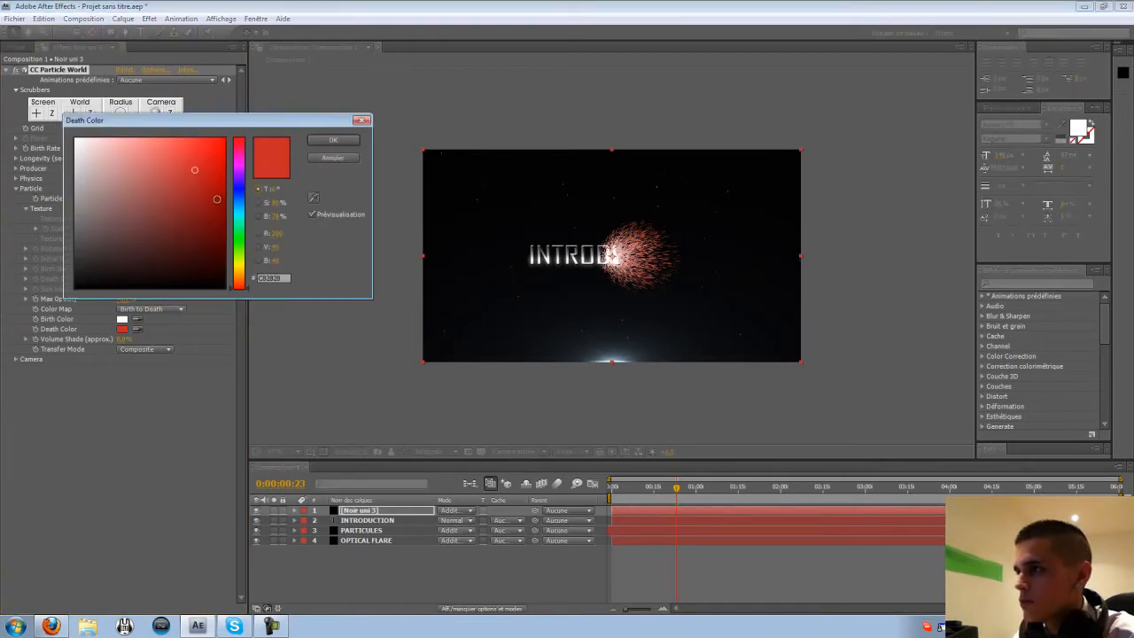
{"action": "left_click_drag", "start_coordinate": [240, 221], "coordinate": [239, 203]}
{"action": "mouse_move", "coordinate": [177, 157]}
{"action": "left_mouse_down"}
{"action": "mouse_move", "coordinate": [162, 132]}
{"action": "mouse_move", "coordinate": [115, 129]}
{"action": "left_mouse_up"}
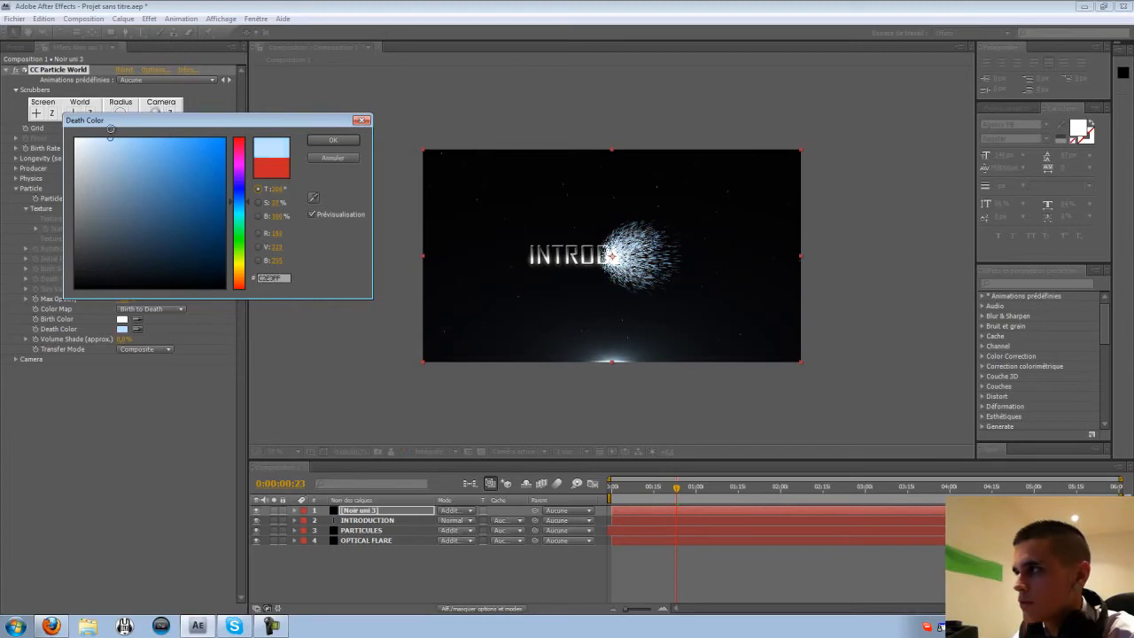
{"action": "left_click", "coordinate": [333, 140]}
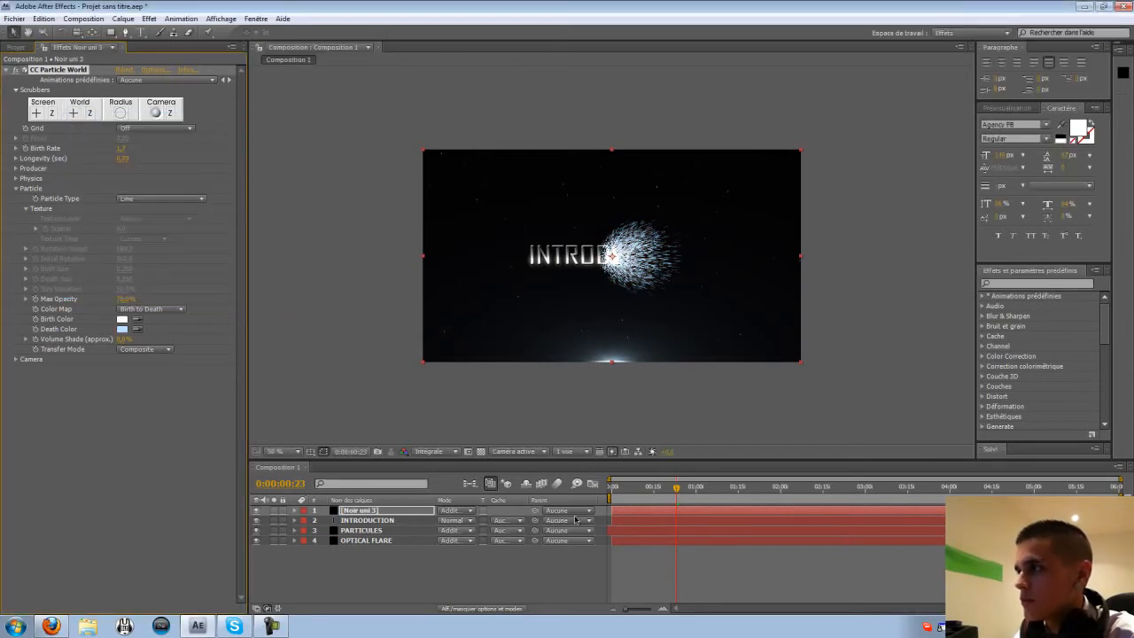
Scrub through the title reveal with the particles, return to the start of the timeline and collapse the particle settings.
{"action": "left_click_drag", "start_coordinate": [624, 488], "coordinate": [699, 486]}
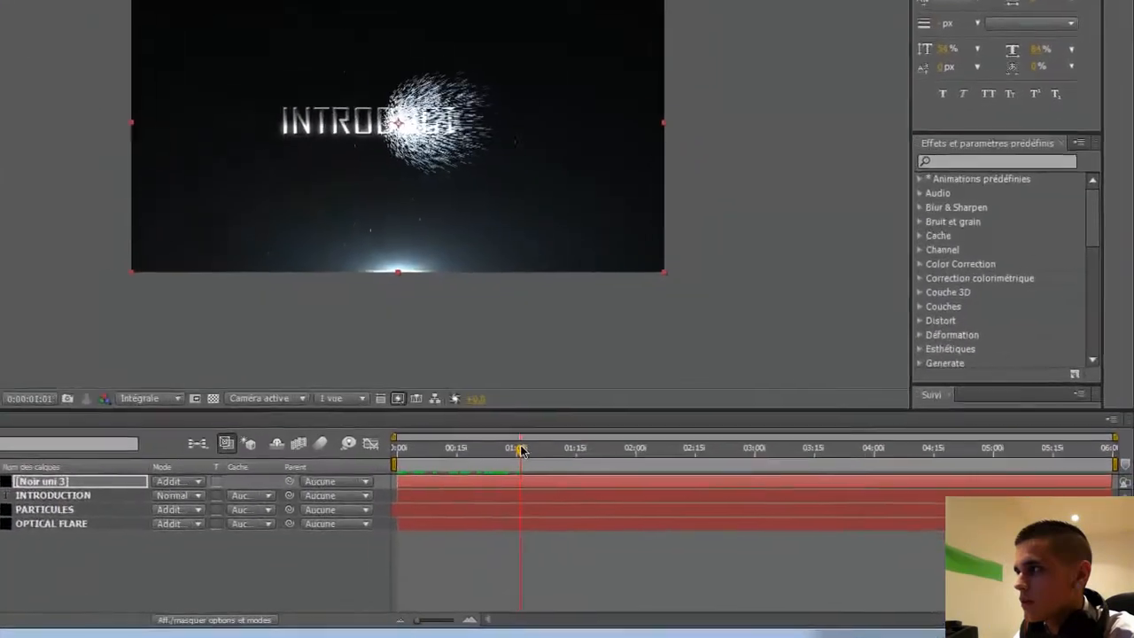
{"action": "mouse_move", "coordinate": [1111, 481]}
{"action": "left_mouse_down"}
{"action": "mouse_move", "coordinate": [851, 481]}
{"action": "mouse_move", "coordinate": [1131, 474]}
{"action": "left_mouse_up"}
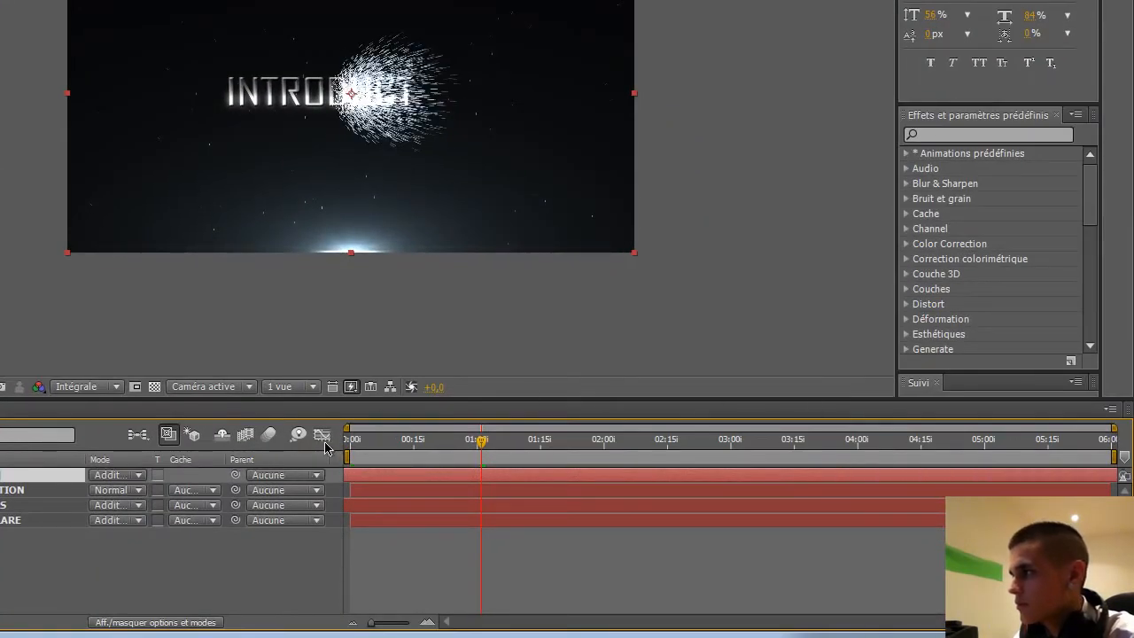
{"action": "left_click_drag", "start_coordinate": [378, 443], "coordinate": [350, 452]}
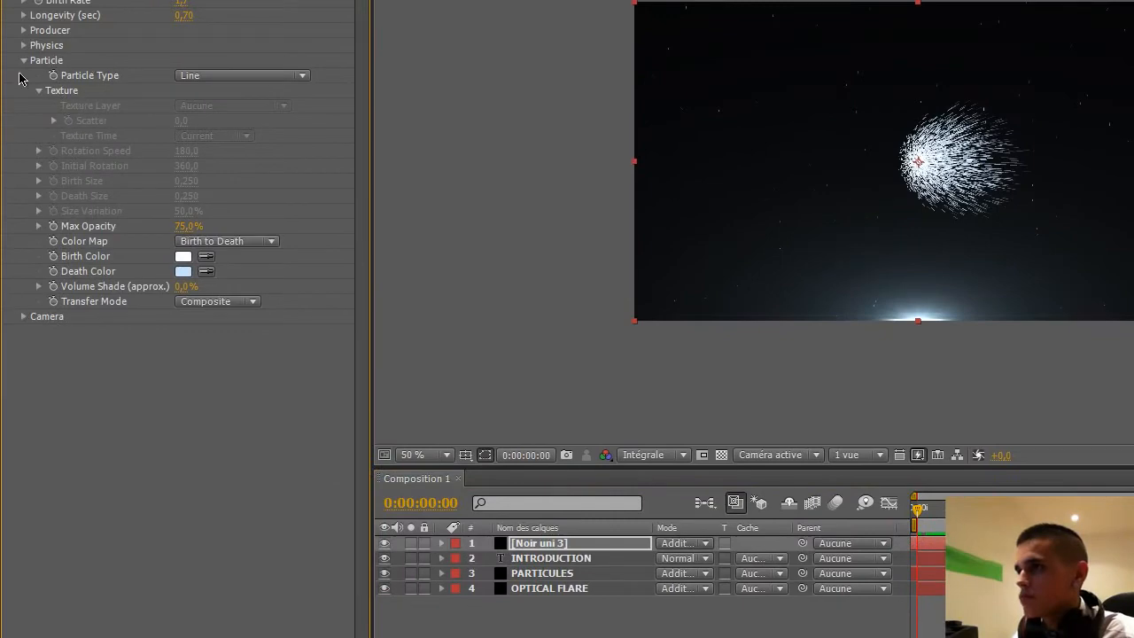
{"action": "left_click", "coordinate": [24, 61]}
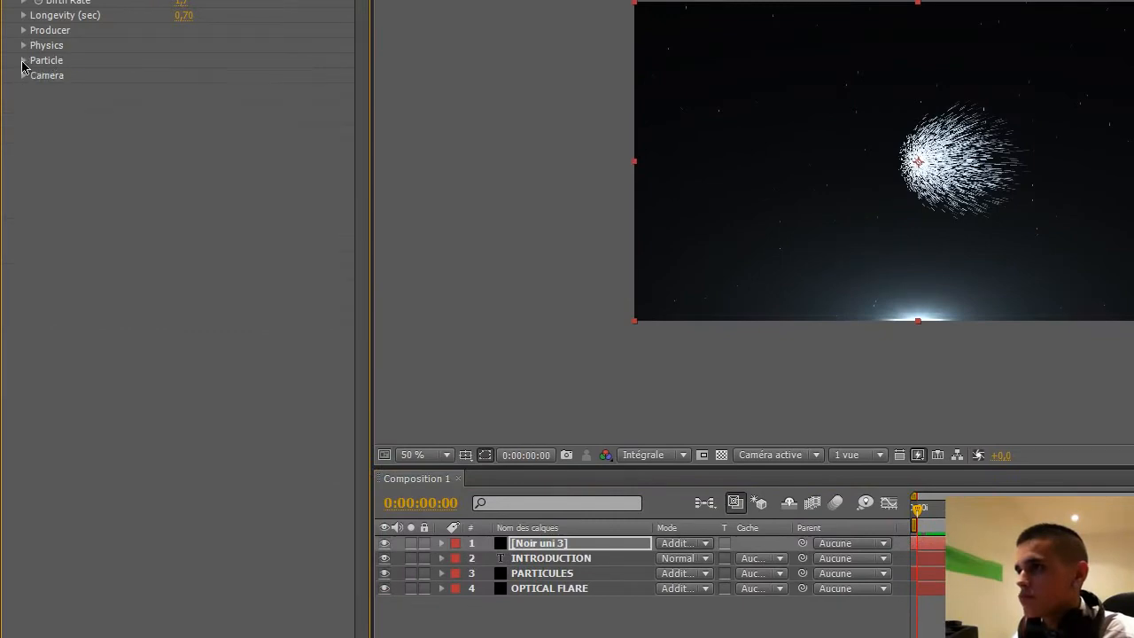
Keyframe the particle solid's position at the start of the timeline, with the burst placed at the title's first letter.
{"action": "left_click", "coordinate": [590, 544]}
{"action": "key", "text": "p"}
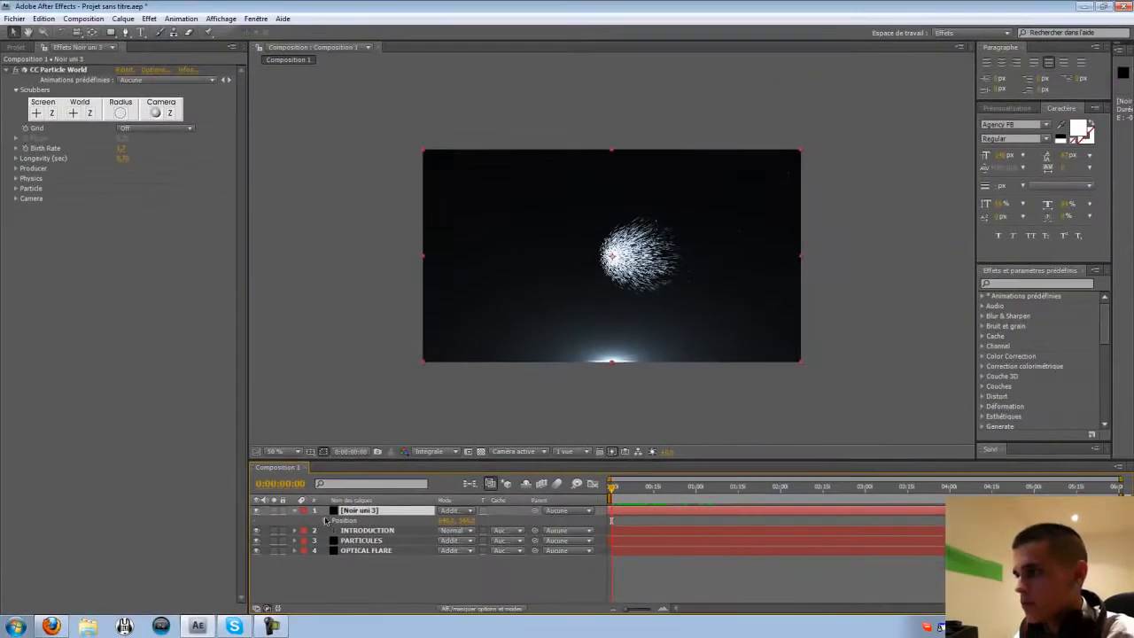
{"action": "left_click_drag", "start_coordinate": [439, 521], "coordinate": [346, 521]}
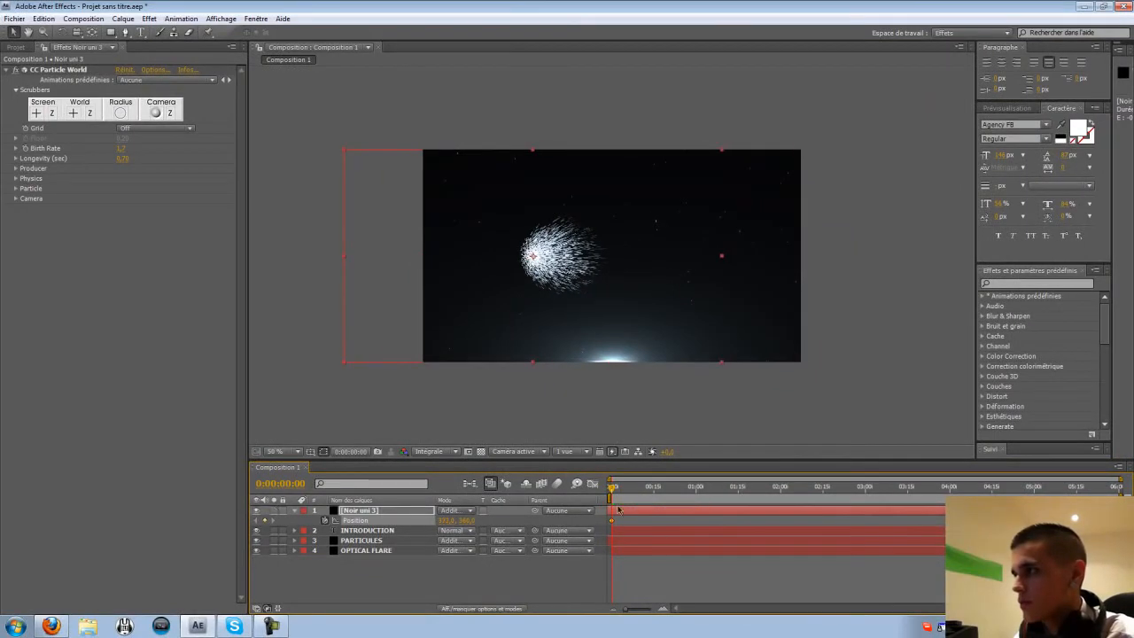
{"action": "mouse_move", "coordinate": [614, 489]}
{"action": "left_mouse_down"}
{"action": "mouse_move", "coordinate": [649, 489]}
{"action": "mouse_move", "coordinate": [595, 489]}
{"action": "left_mouse_up"}
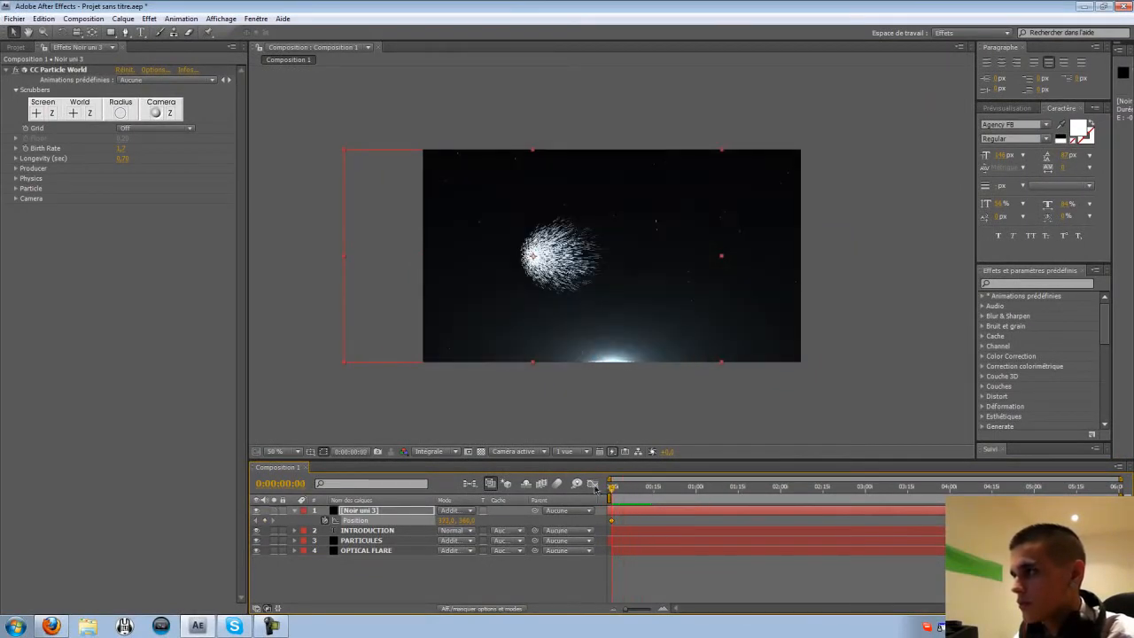
{"action": "left_click_drag", "start_coordinate": [443, 521], "coordinate": [453, 522]}
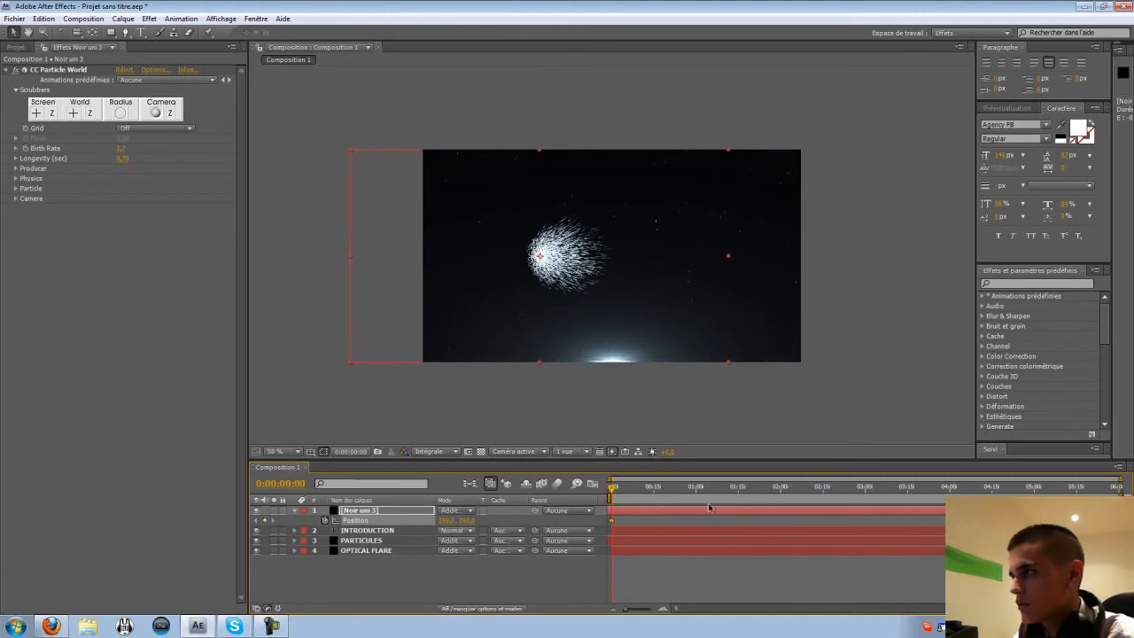
Keyframe the particle solid's position at the title's last letter at 0:00:01:11 and preview the burst following the reveal.
{"action": "left_click_drag", "start_coordinate": [613, 489], "coordinate": [734, 498]}
{"action": "left_click_drag", "start_coordinate": [440, 522], "coordinate": [753, 521]}
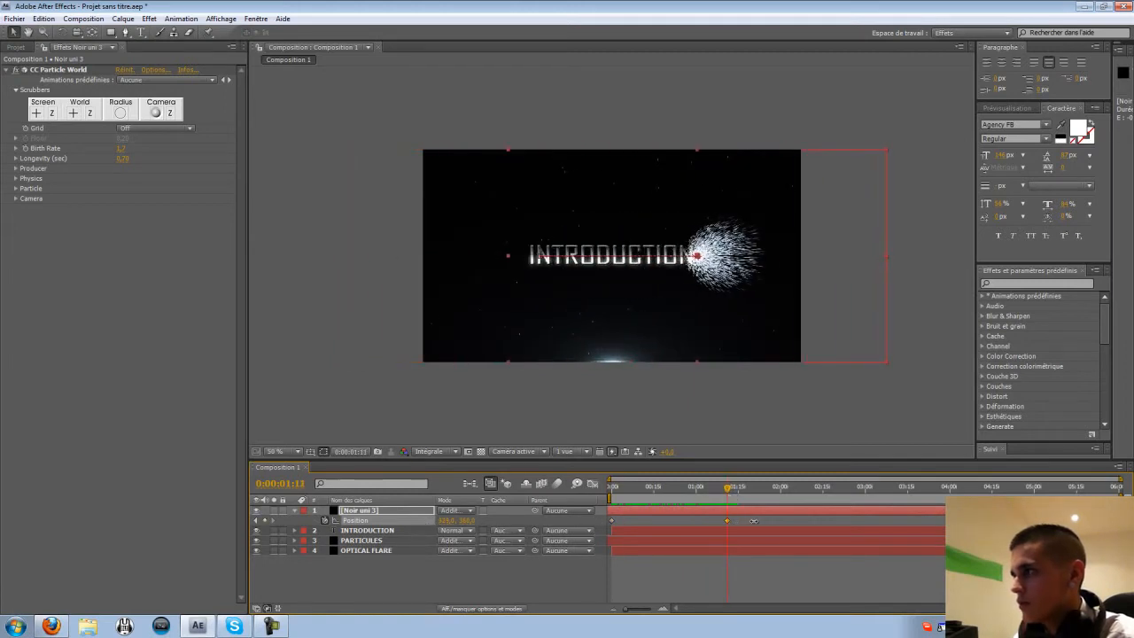
{"action": "left_click", "coordinate": [389, 357]}
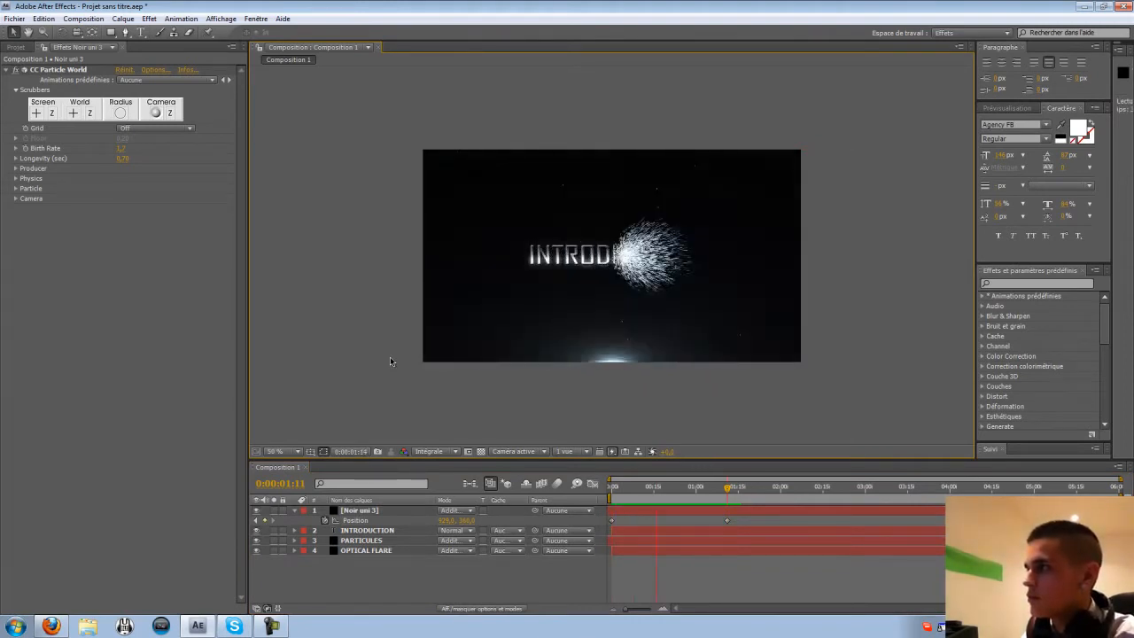
{"action": "left_click_drag", "start_coordinate": [664, 487], "coordinate": [647, 504]}
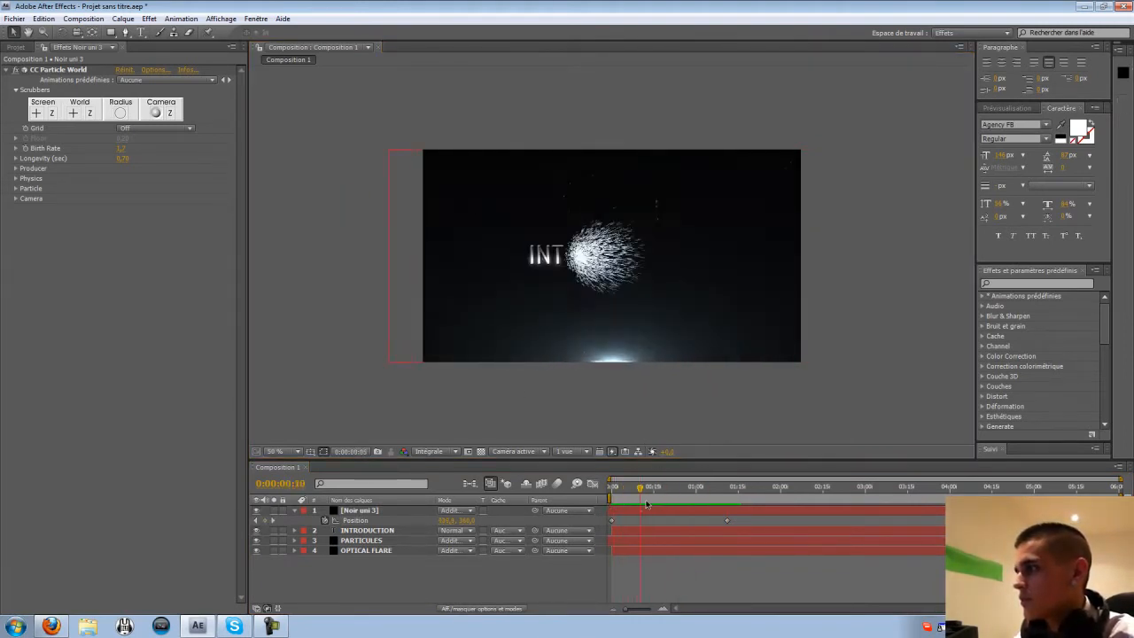
Set the particle effect's gravity to -0.5 and preview the burst from the start of the timeline.
{"action": "left_click", "coordinate": [379, 512]}
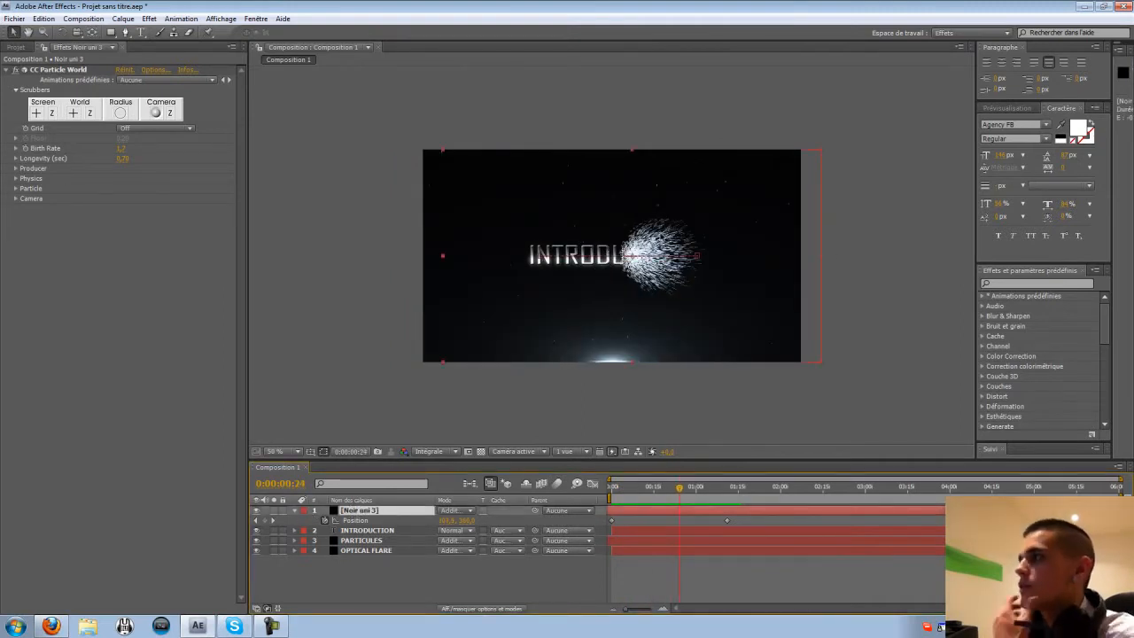
{"action": "left_click", "coordinate": [16, 169]}
{"action": "left_click", "coordinate": [16, 168]}
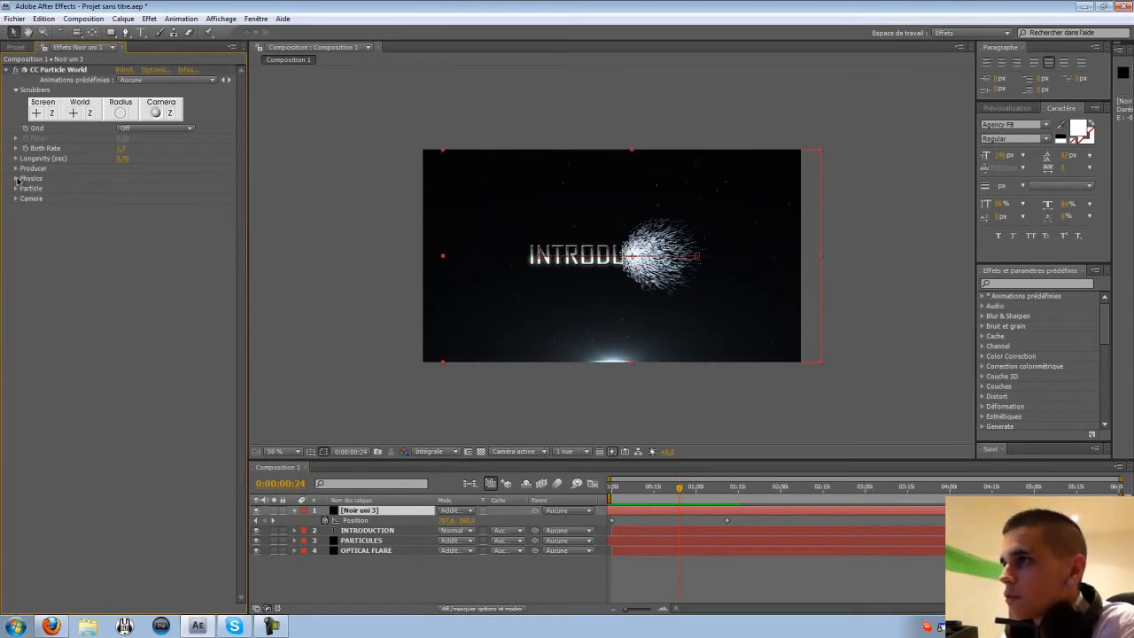
{"action": "left_click", "coordinate": [16, 178]}
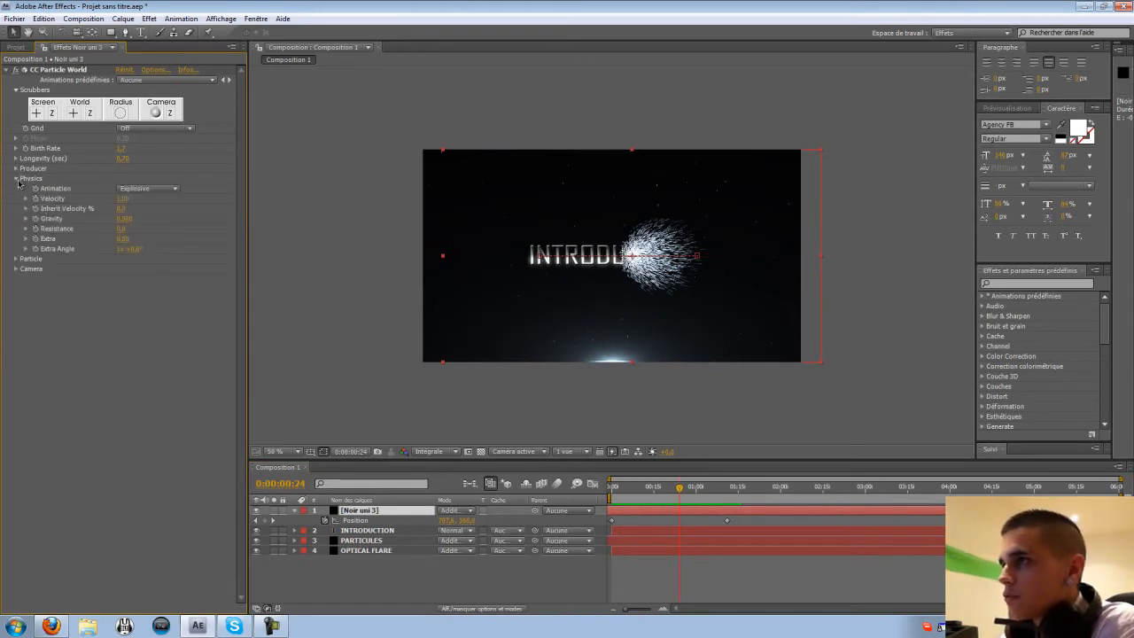
{"action": "left_click", "coordinate": [125, 218]}
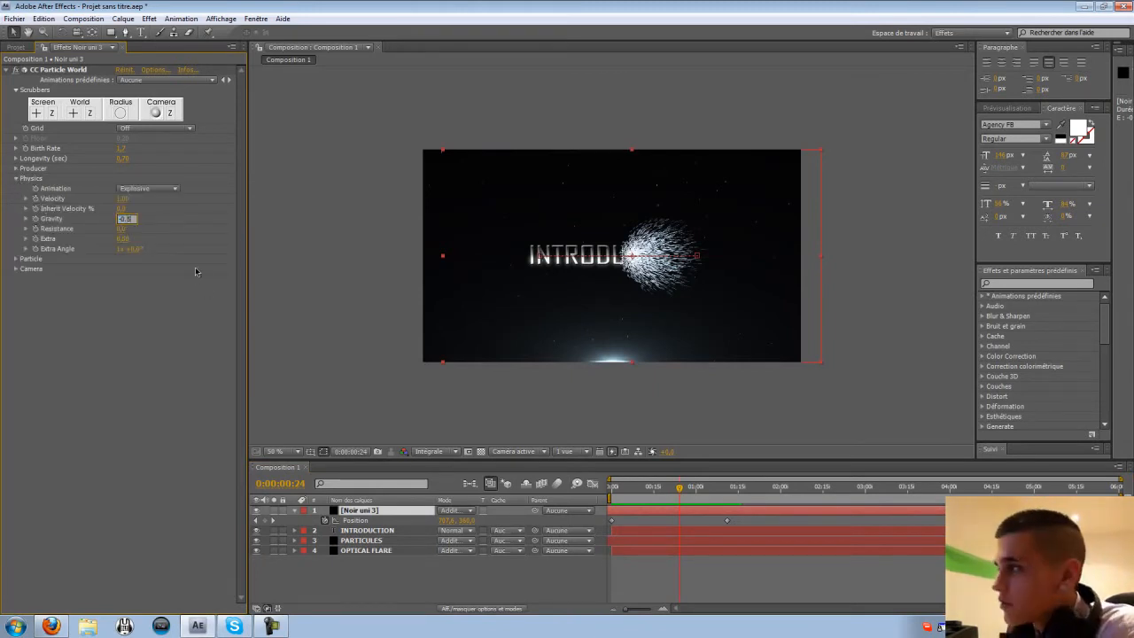
{"action": "key", "text": "Return"}
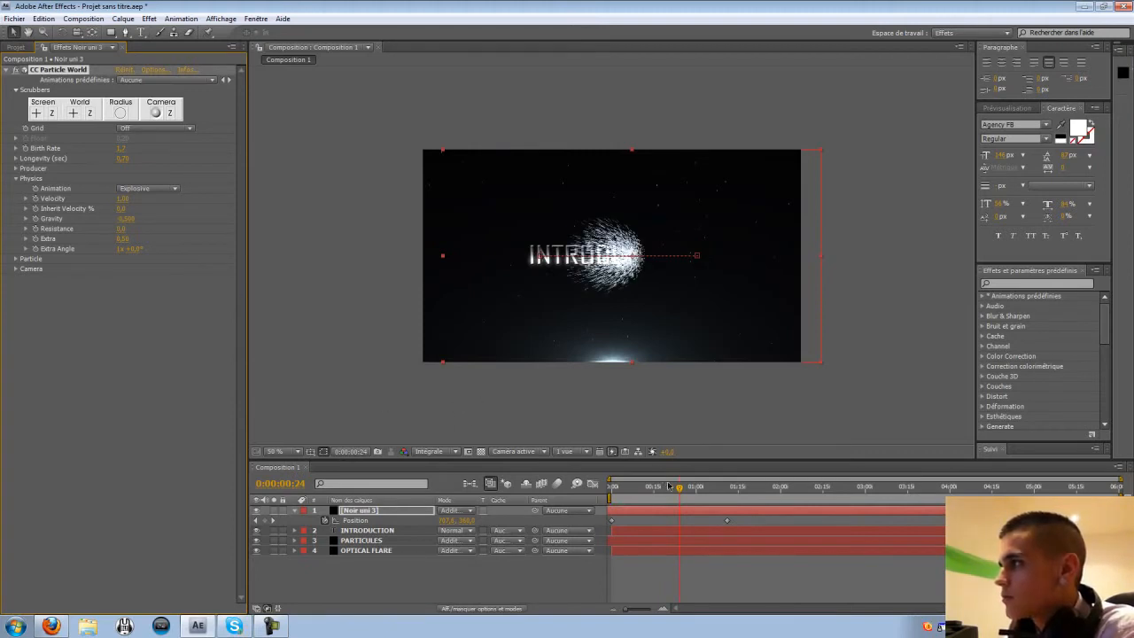
{"action": "left_click_drag", "start_coordinate": [679, 486], "coordinate": [608, 494]}
{"action": "left_click", "coordinate": [404, 385]}
{"action": "key", "text": "KP_0"}
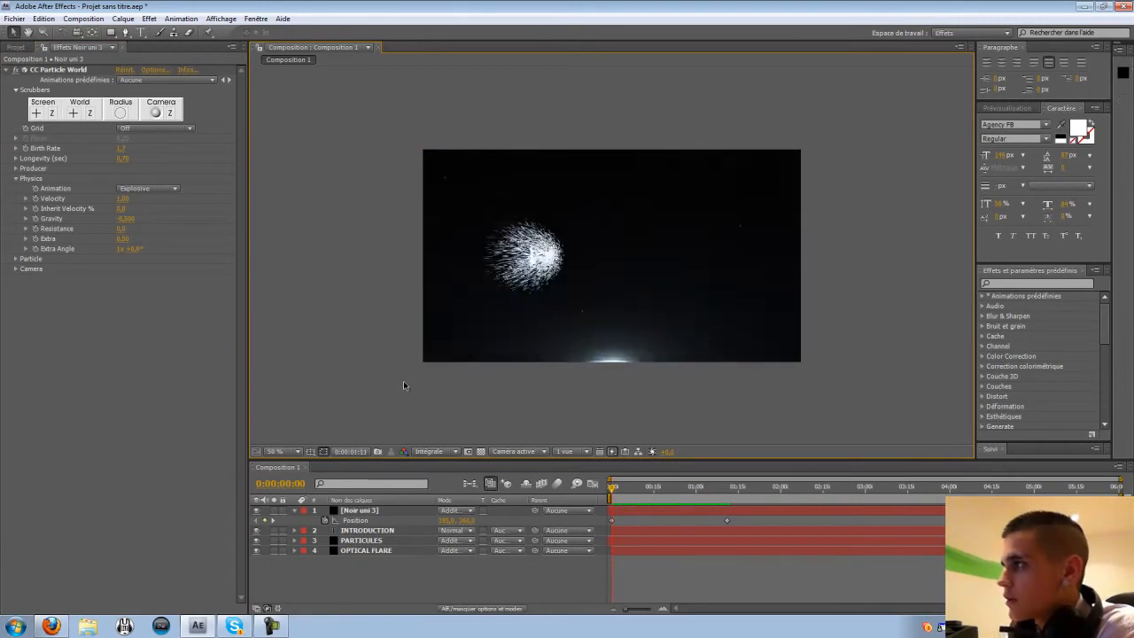
{"action": "key", "text": "space"}
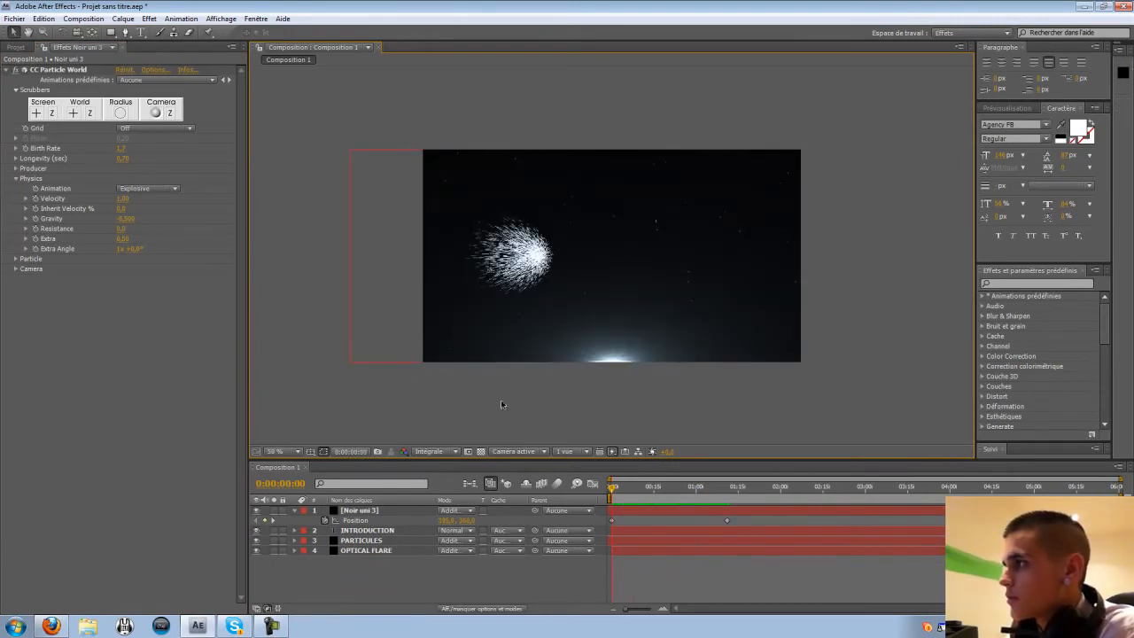
Shift the particle solid's starting position keyframe slightly further left and preview the title reveal.
{"action": "mouse_move", "coordinate": [610, 493]}
{"action": "left_mouse_down"}
{"action": "mouse_move", "coordinate": [659, 493]}
{"action": "mouse_move", "coordinate": [607, 493]}
{"action": "left_mouse_up"}
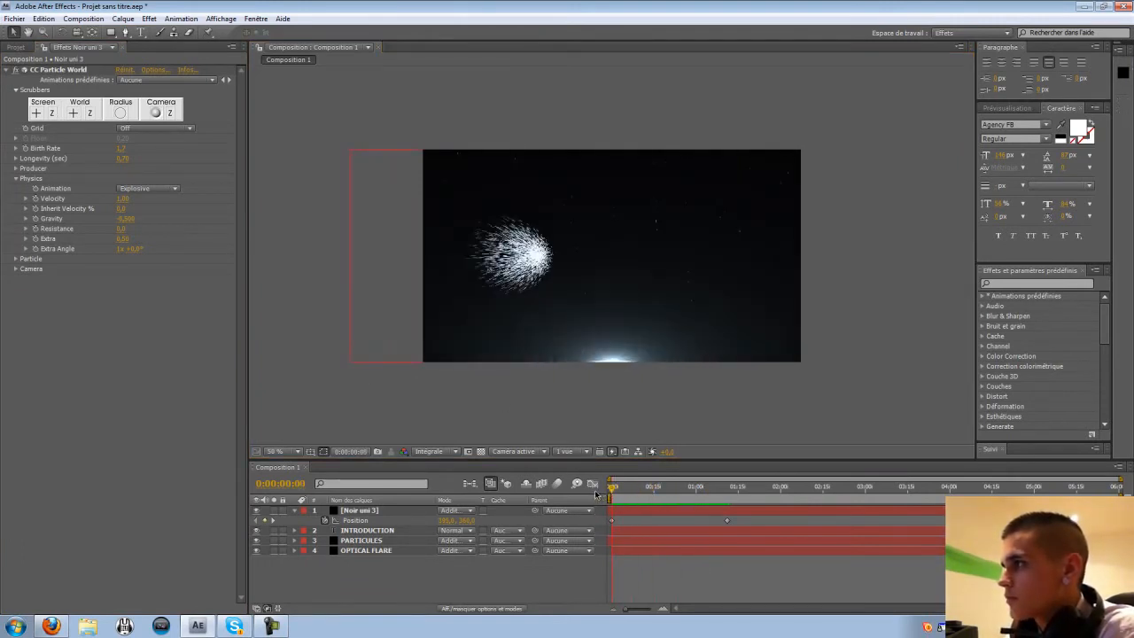
{"action": "left_click", "coordinate": [375, 512]}
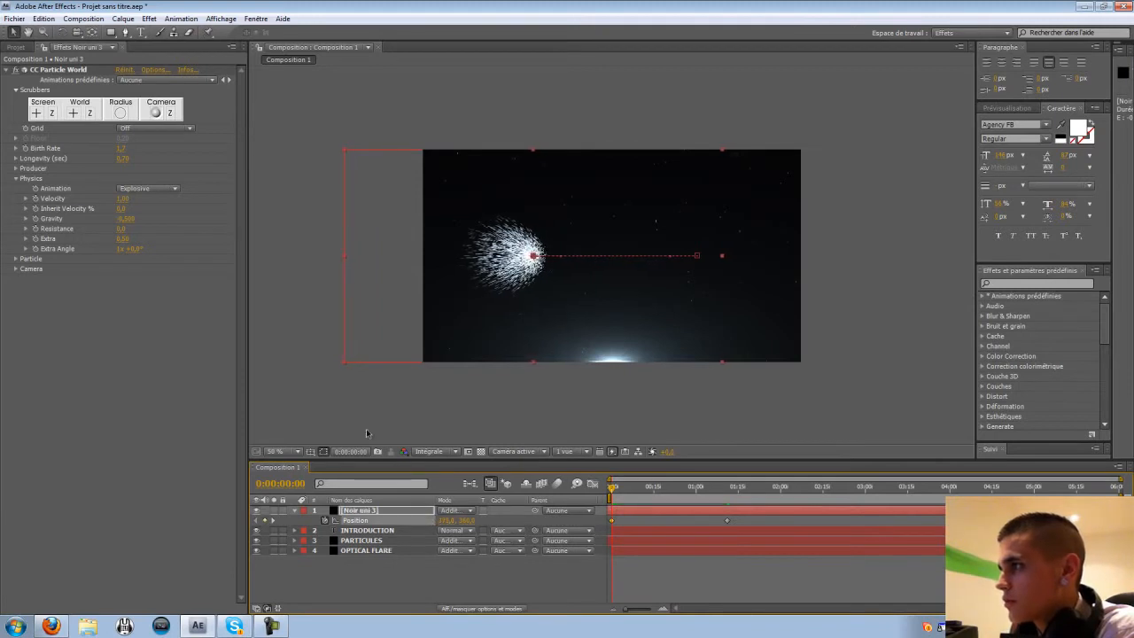
{"action": "left_click", "coordinate": [393, 409]}
{"action": "key", "text": "KP_0"}
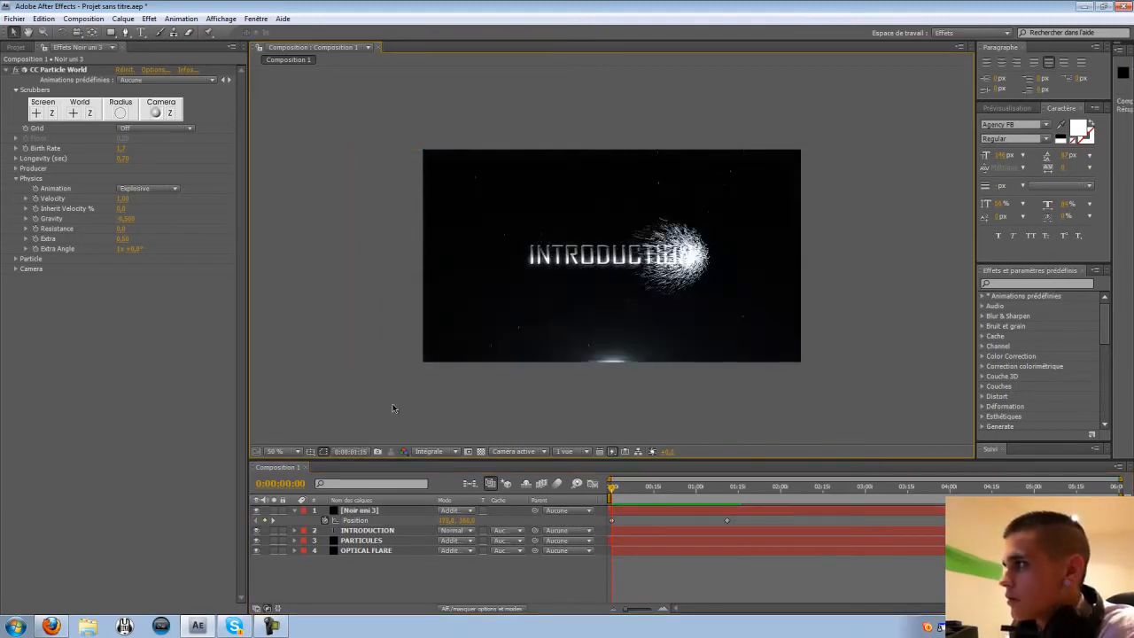
{"action": "key", "text": "space"}
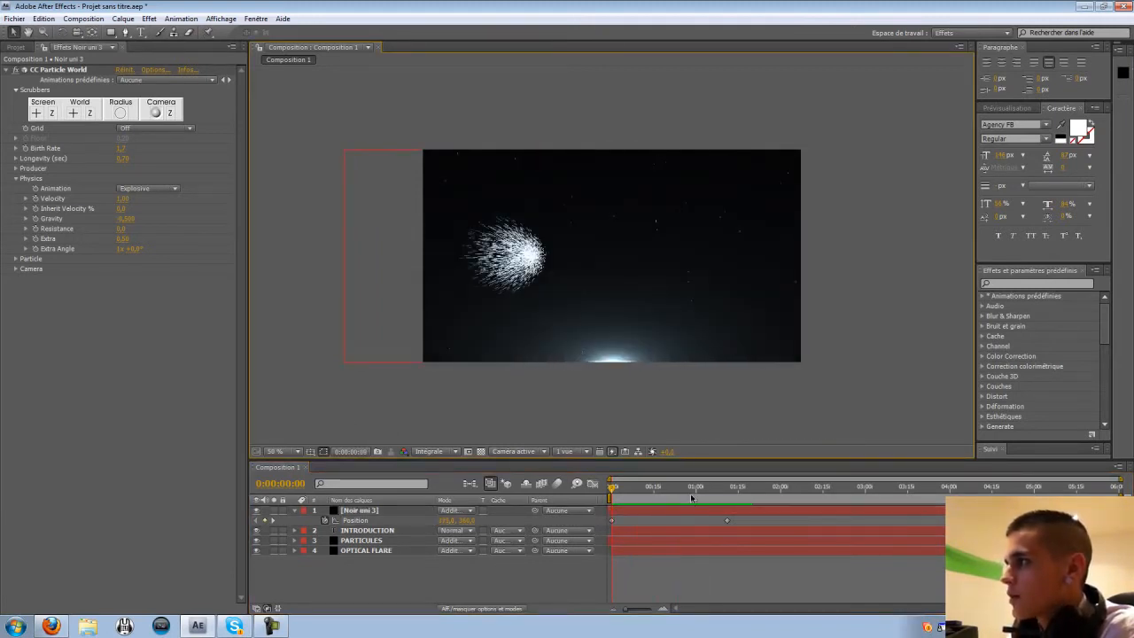
Try changing the particle camera's FOV at 0:00:00:26, undo the change and preview the burst.
{"action": "left_click_drag", "start_coordinate": [612, 488], "coordinate": [684, 488]}
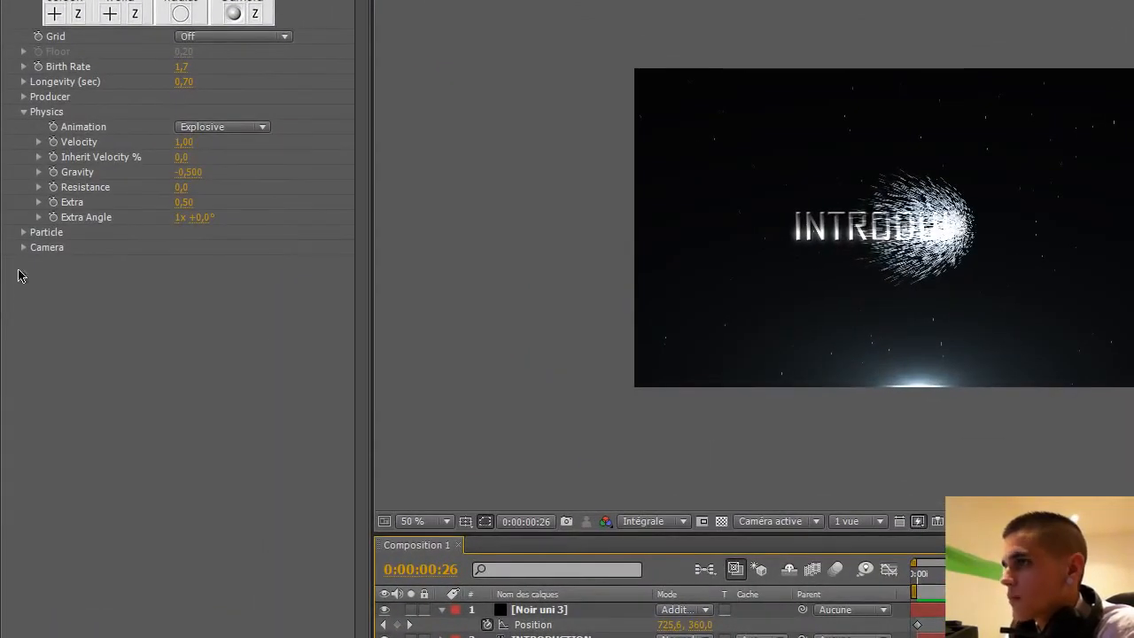
{"action": "left_click", "coordinate": [23, 248]}
{"action": "left_click_drag", "start_coordinate": [175, 328], "coordinate": [2, 333]}
{"action": "left_click", "coordinate": [60, 0]}
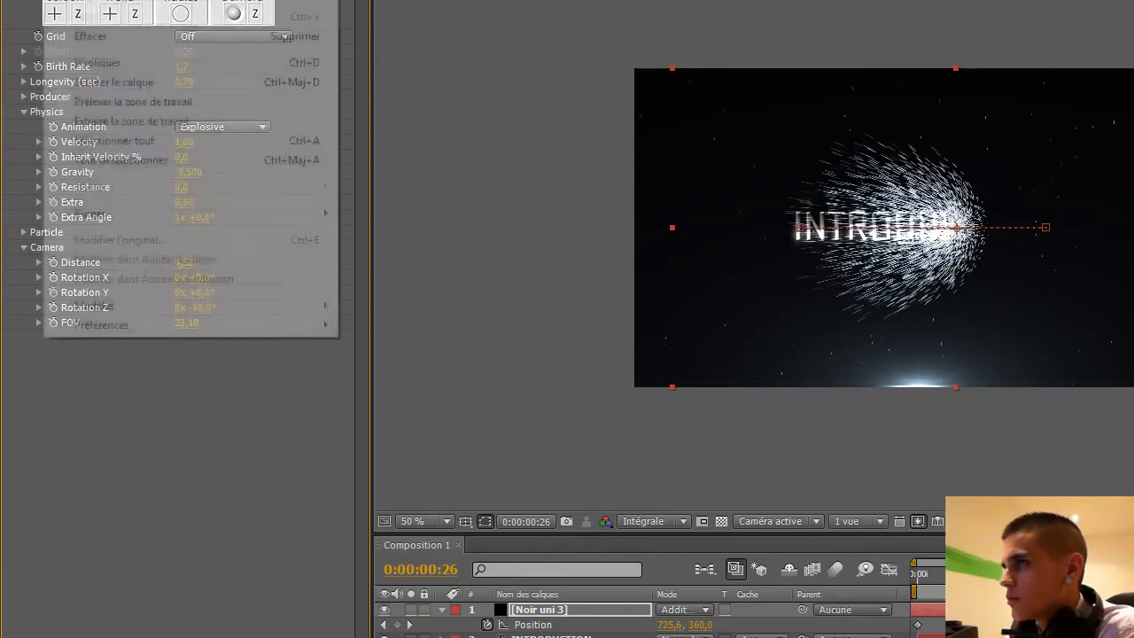
{"action": "left_click", "coordinate": [551, 430]}
{"action": "key", "text": "KP_0"}
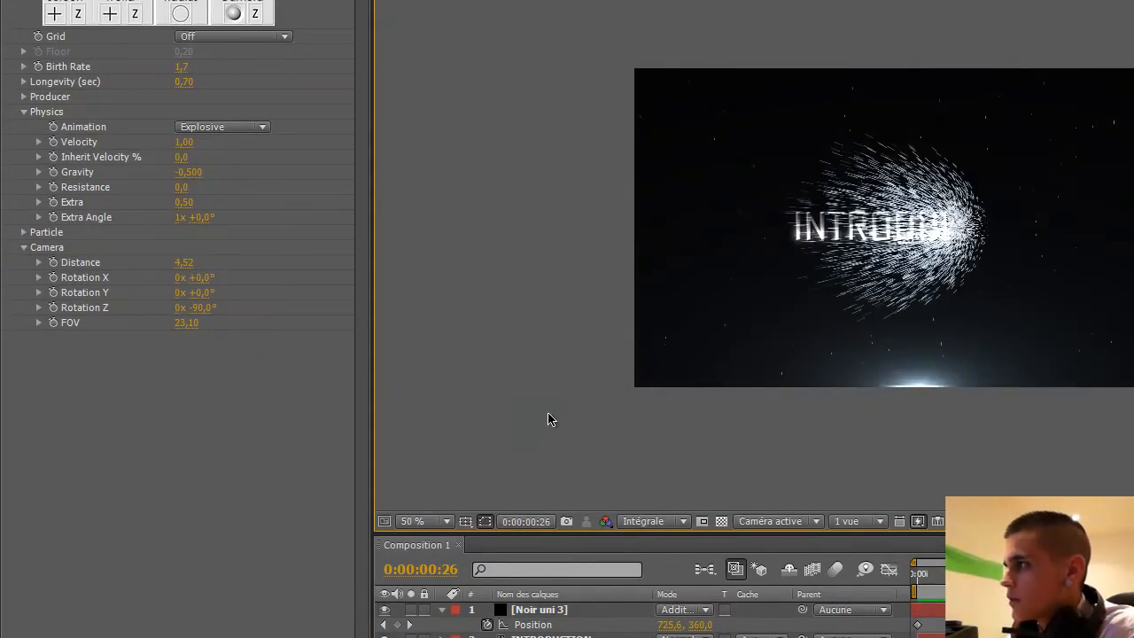
Set the particles' longevity to 0.82 seconds and preview the longer burst.
{"action": "left_click_drag", "start_coordinate": [182, 83], "coordinate": [213, 106]}
{"action": "left_click", "coordinate": [532, 373]}
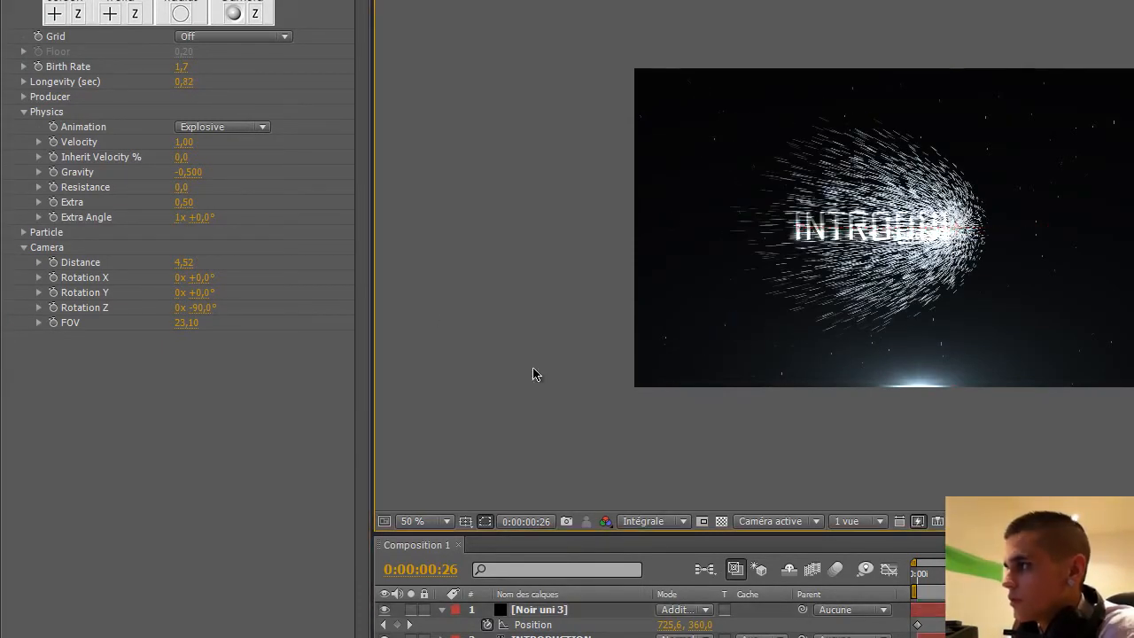
{"action": "key", "text": "space"}
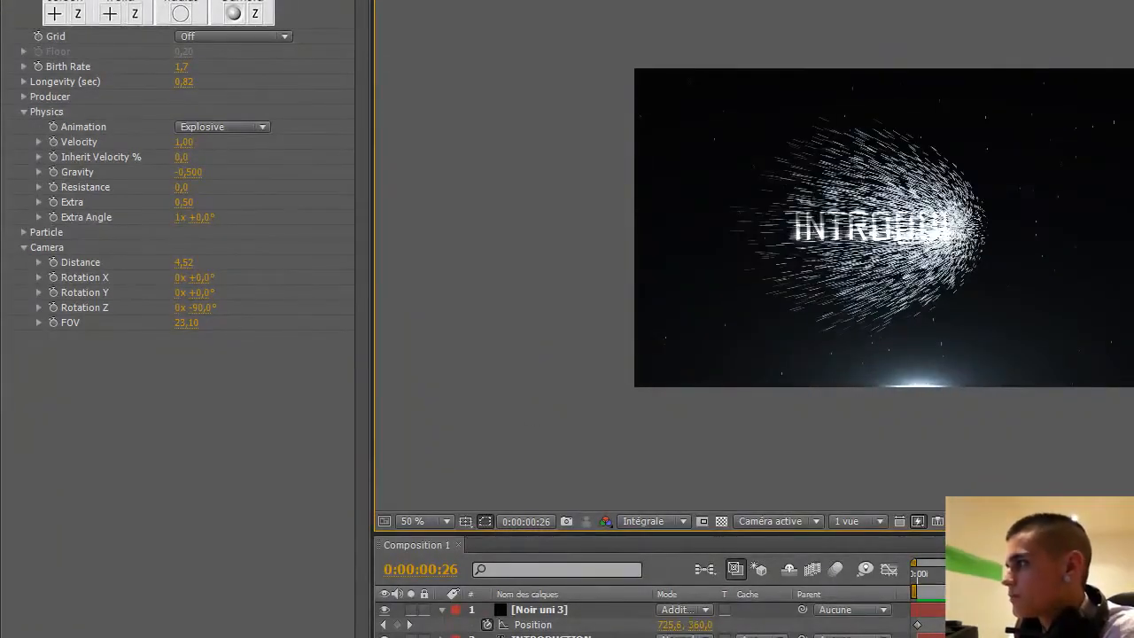
Shorten the particles' longevity to 0.39 seconds and preview the reveal.
{"action": "left_click_drag", "start_coordinate": [185, 86], "coordinate": [149, 88]}
{"action": "left_click", "coordinate": [502, 439]}
{"action": "key", "text": "KP_0"}
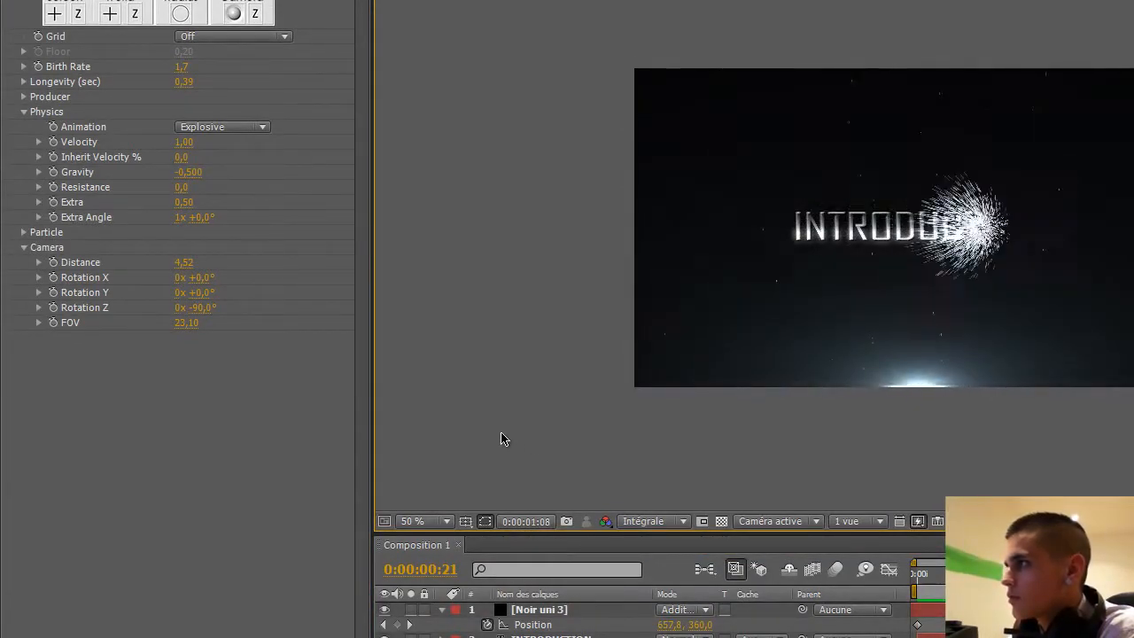
Try raising the particles' longevity slightly above 0.39 seconds, and undo the change.
{"action": "left_click_drag", "start_coordinate": [189, 82], "coordinate": [197, 83]}
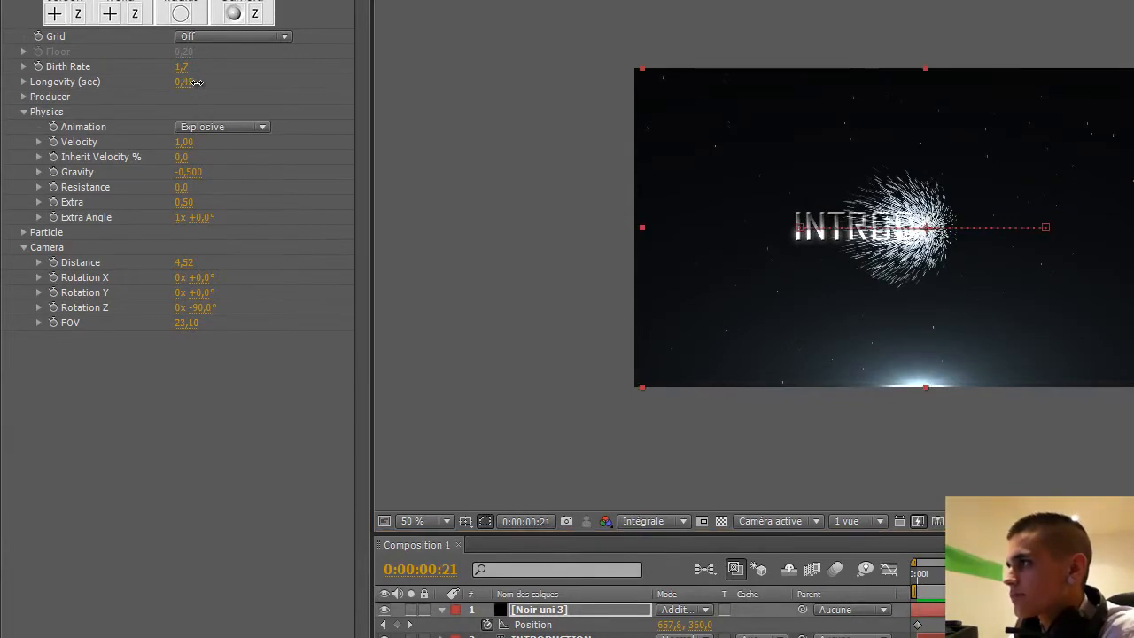
{"action": "left_click", "coordinate": [43, 17]}
{"action": "left_click", "coordinate": [62, 32]}
{"action": "left_click", "coordinate": [417, 296]}
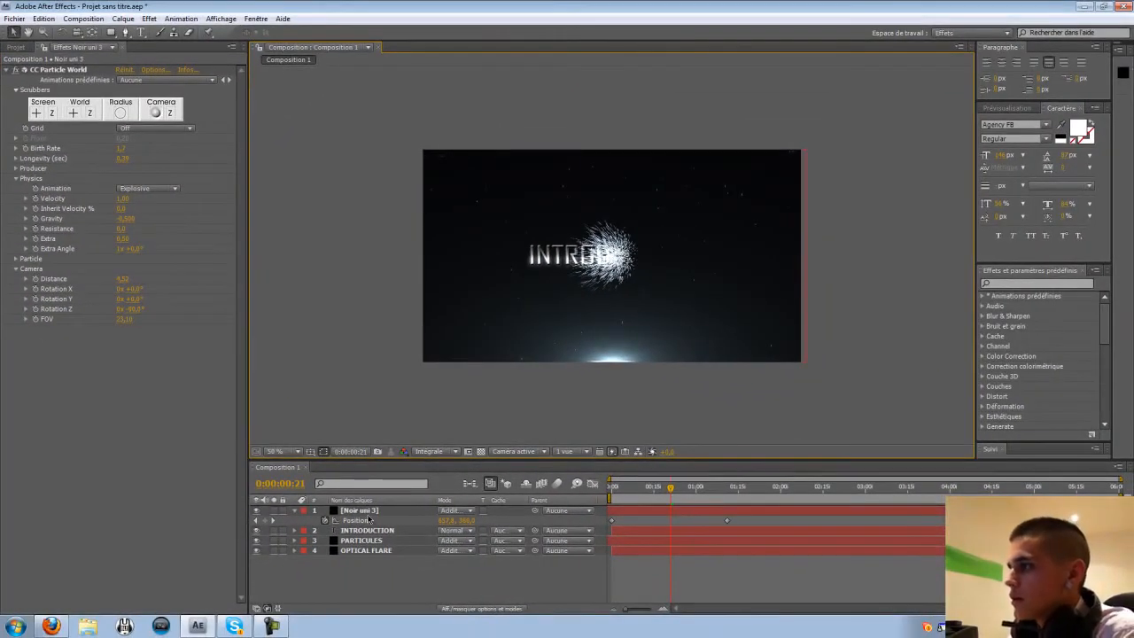
Apply the Lueur diffuse glow effect to the particle solid.
{"action": "left_click", "coordinate": [369, 513]}
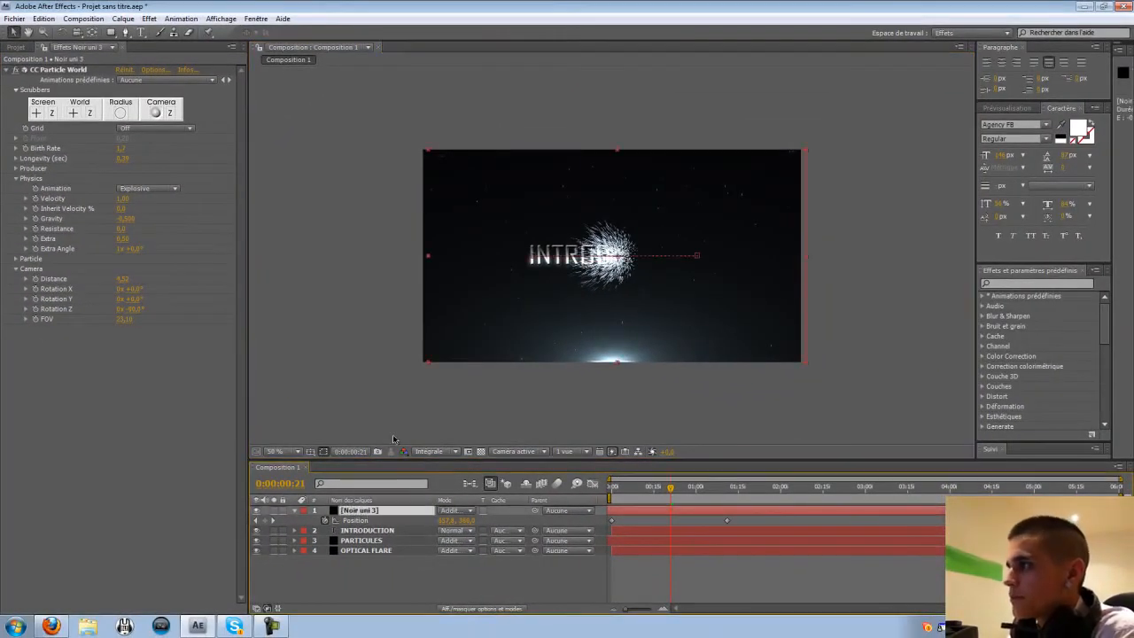
{"action": "left_click", "coordinate": [397, 420]}
{"action": "left_click", "coordinate": [362, 503]}
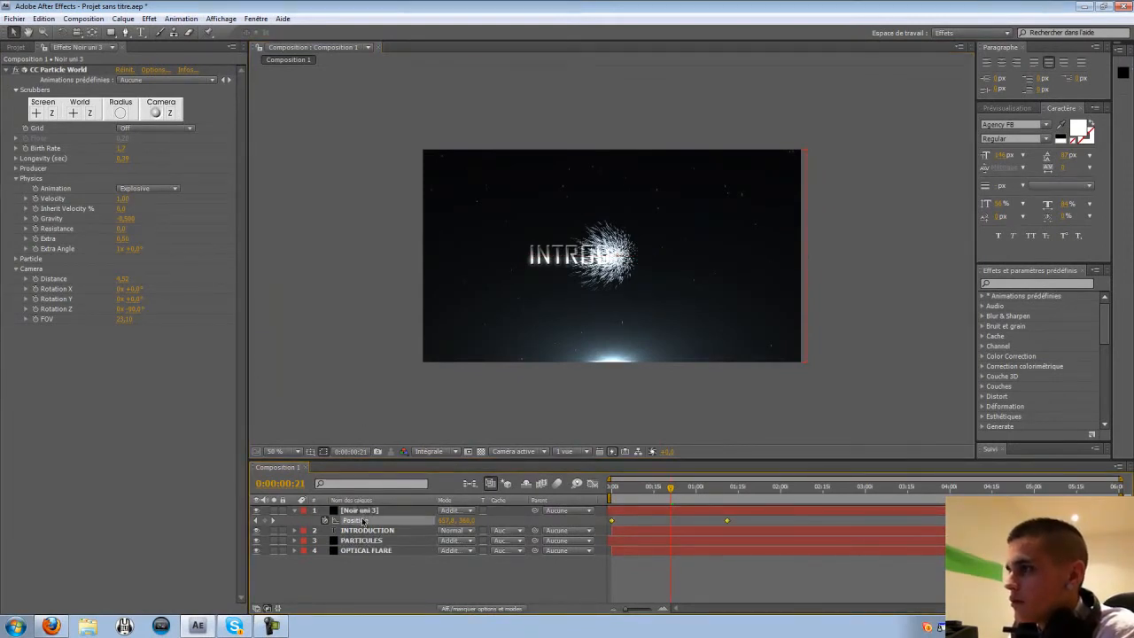
{"action": "left_click", "coordinate": [363, 512]}
{"action": "left_click", "coordinate": [149, 19]}
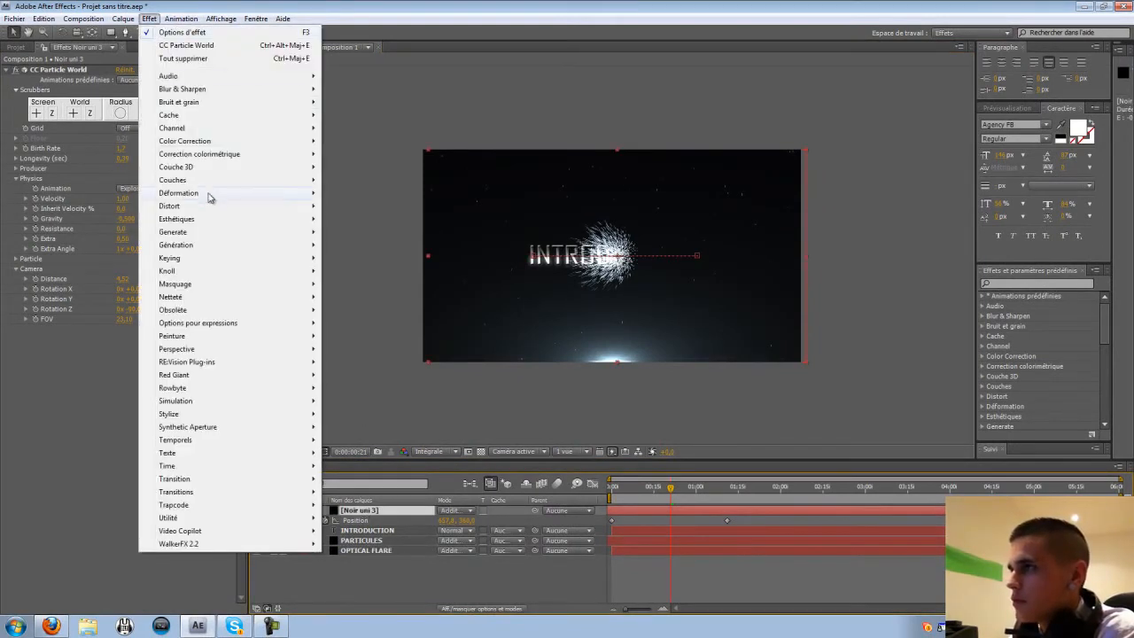
{"action": "mouse_move", "coordinate": [248, 220]}
{"action": "left_click", "coordinate": [361, 322]}
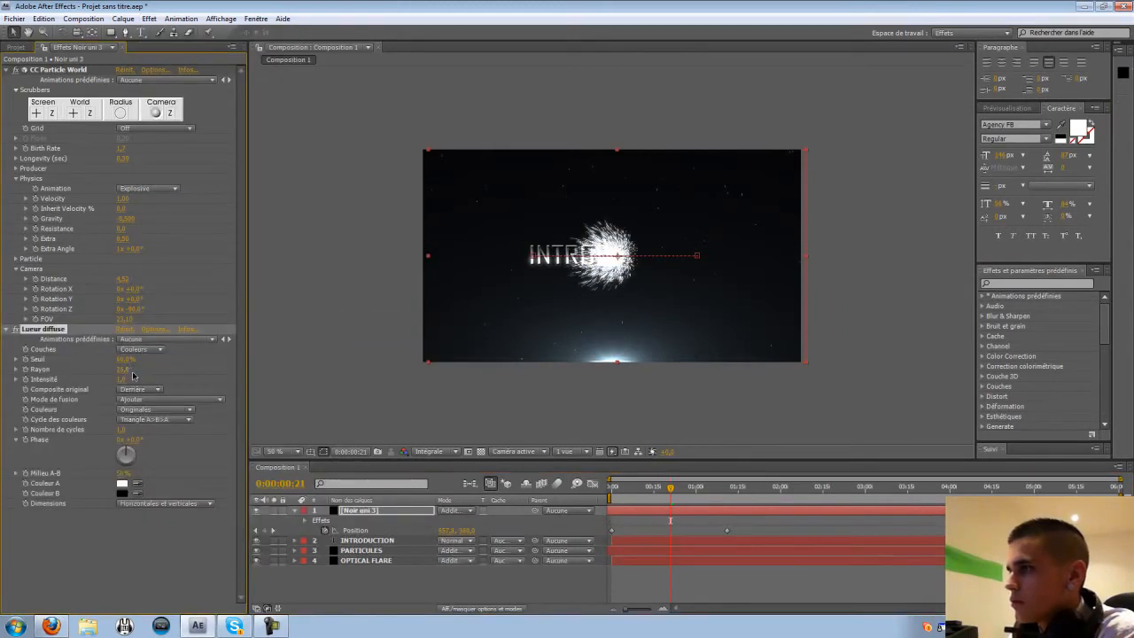
Set the particle glow's radius to 16 and its threshold to 81.6%.
{"action": "scroll", "coordinate": [571, 241], "scroll_direction": "up", "scroll_amount": 2}
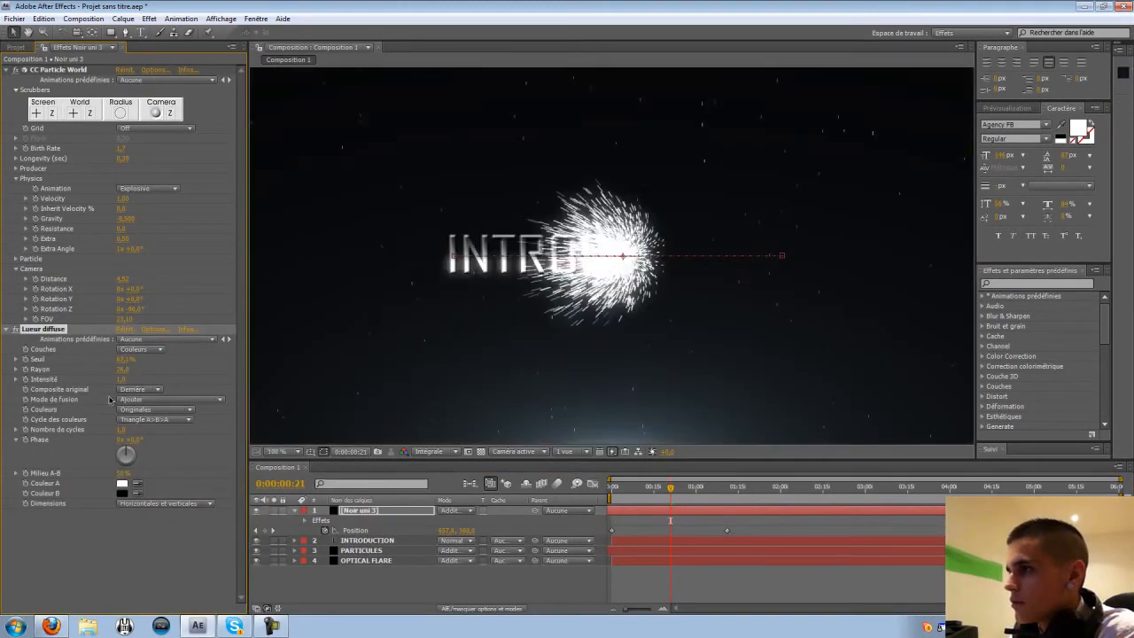
{"action": "mouse_move", "coordinate": [127, 367]}
{"action": "left_mouse_down"}
{"action": "mouse_move", "coordinate": [153, 364]}
{"action": "mouse_move", "coordinate": [96, 367]}
{"action": "mouse_move", "coordinate": [144, 358]}
{"action": "left_mouse_up"}
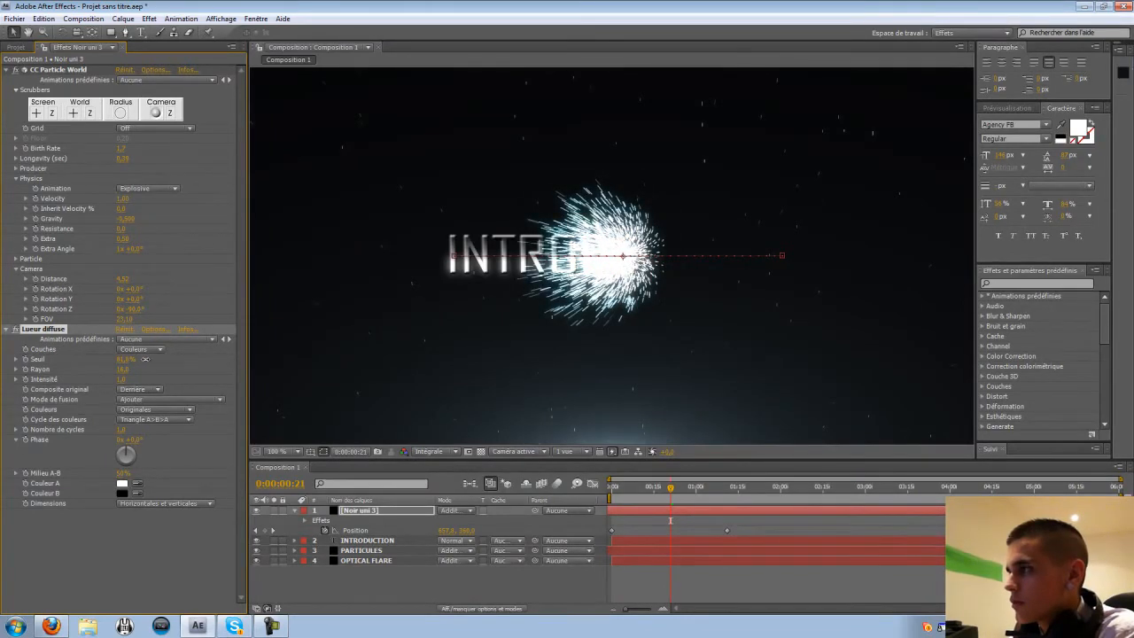
{"action": "scroll", "coordinate": [399, 341], "scroll_direction": "down", "scroll_amount": 1}
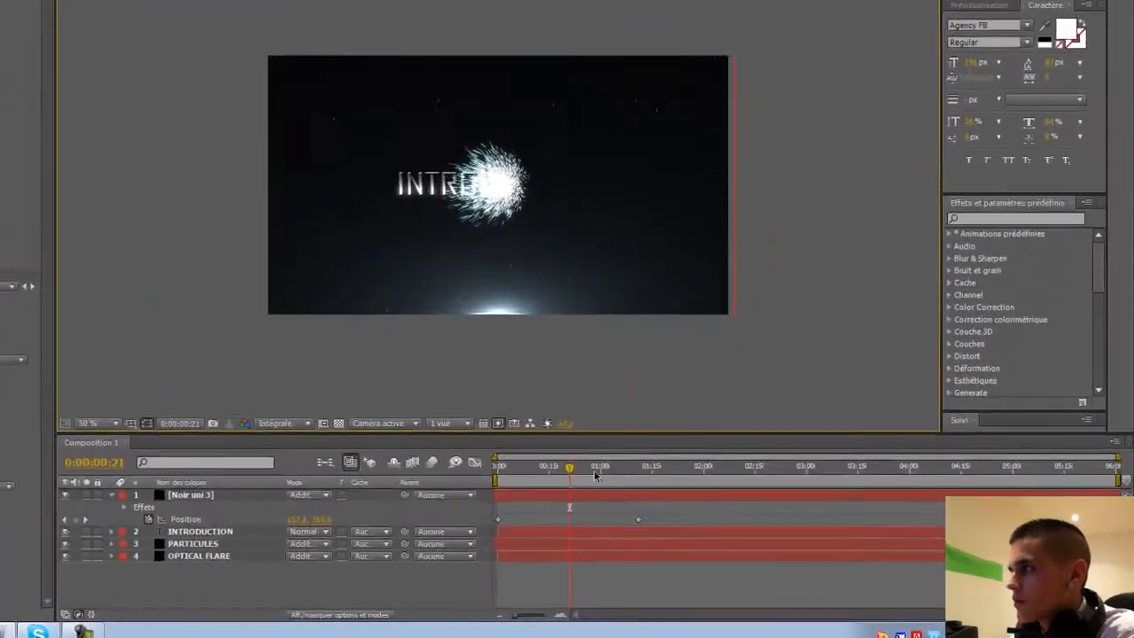
Extend the particle solid's movement past the last letter at 0:00:01:15 and keyframe its opacity at 100% at 0:00:01:11.
{"action": "left_click_drag", "start_coordinate": [573, 468], "coordinate": [525, 468]}
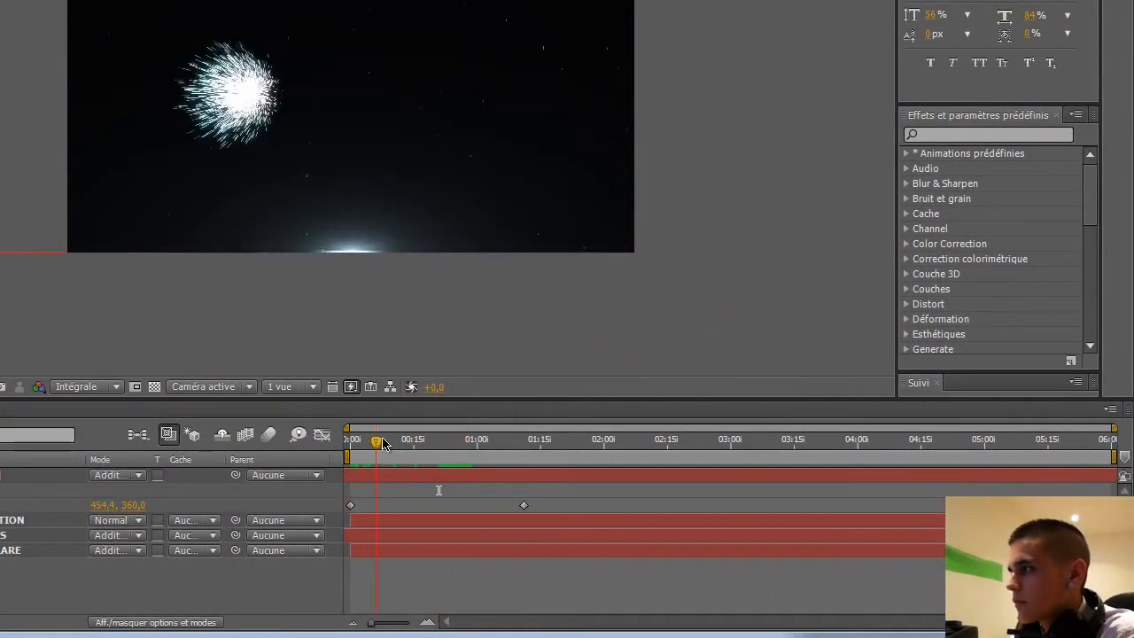
{"action": "left_click_drag", "start_coordinate": [383, 443], "coordinate": [523, 453]}
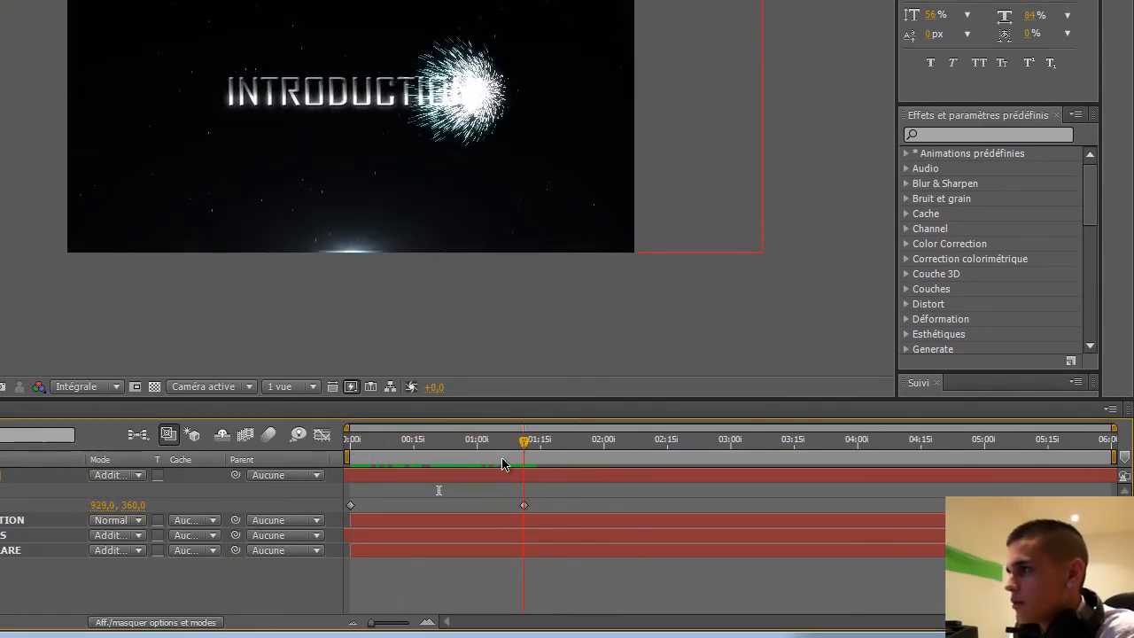
{"action": "left_click", "coordinate": [2, 488]}
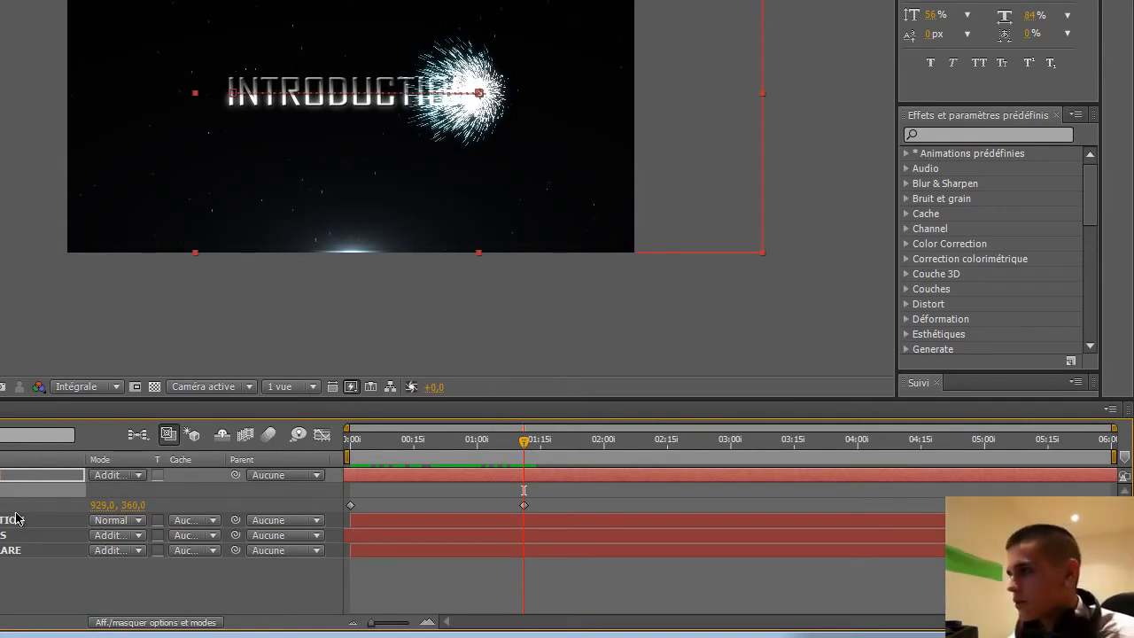
{"action": "key", "text": "u"}
{"action": "key", "text": "u"}
{"action": "left_click_drag", "start_coordinate": [527, 455], "coordinate": [543, 452]}
{"action": "left_click_drag", "start_coordinate": [106, 494], "coordinate": [153, 490]}
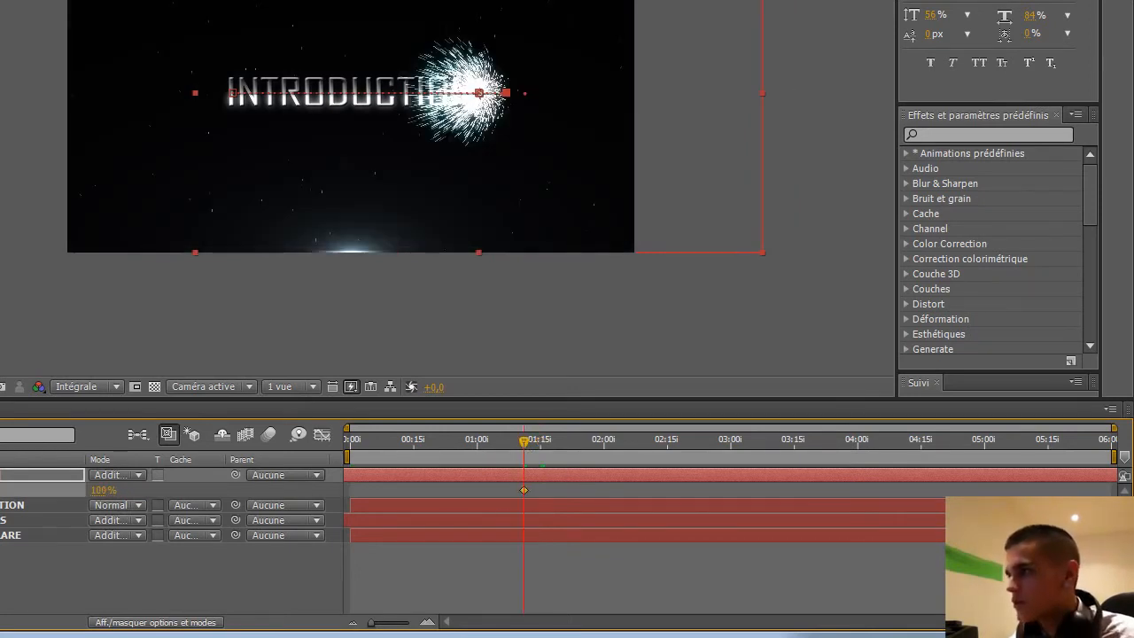
Keyframe the particle solid's opacity at 0% at 0:00:01:15 and preview the burst fading out.
{"action": "left_click", "coordinate": [542, 448]}
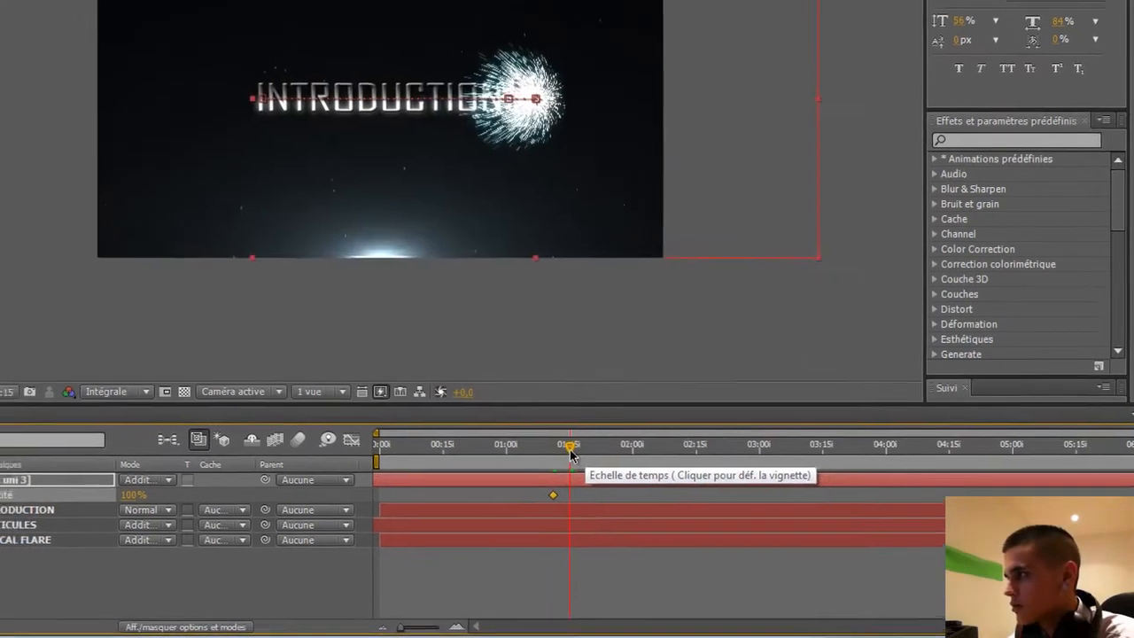
{"action": "left_click_drag", "start_coordinate": [104, 490], "coordinate": [1, 494]}
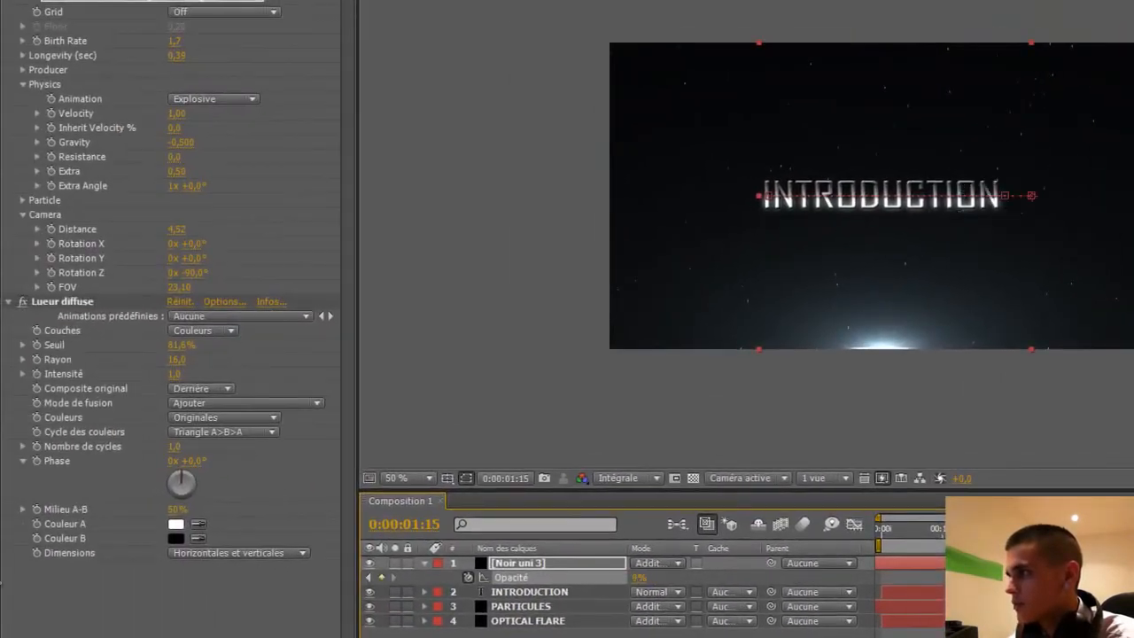
{"action": "left_click", "coordinate": [399, 362]}
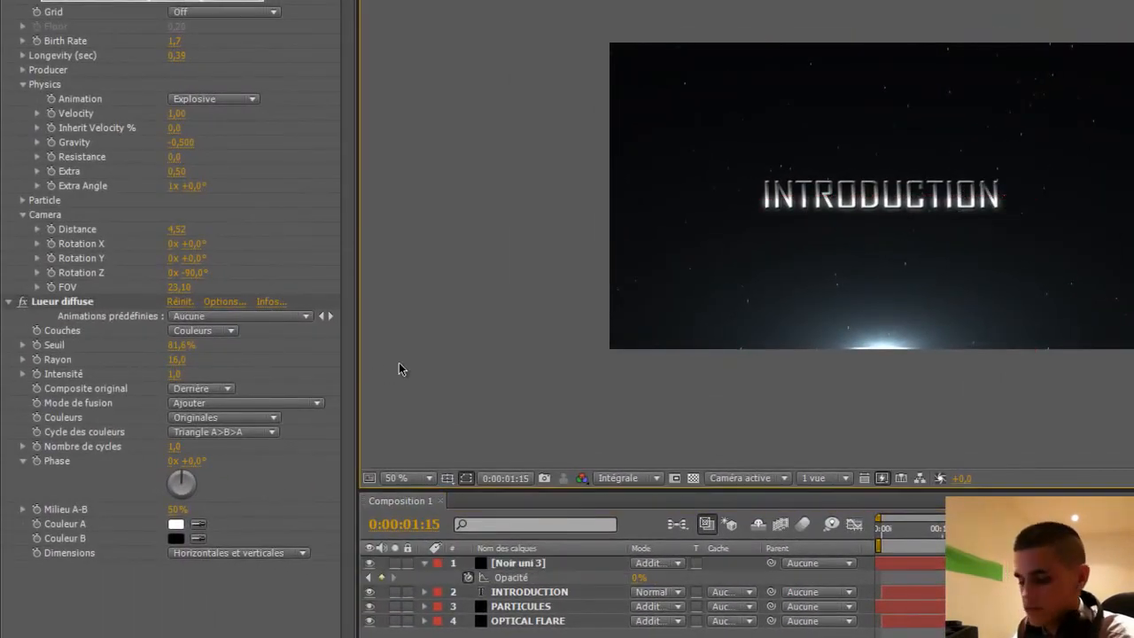
{"action": "key", "text": "KP_0"}
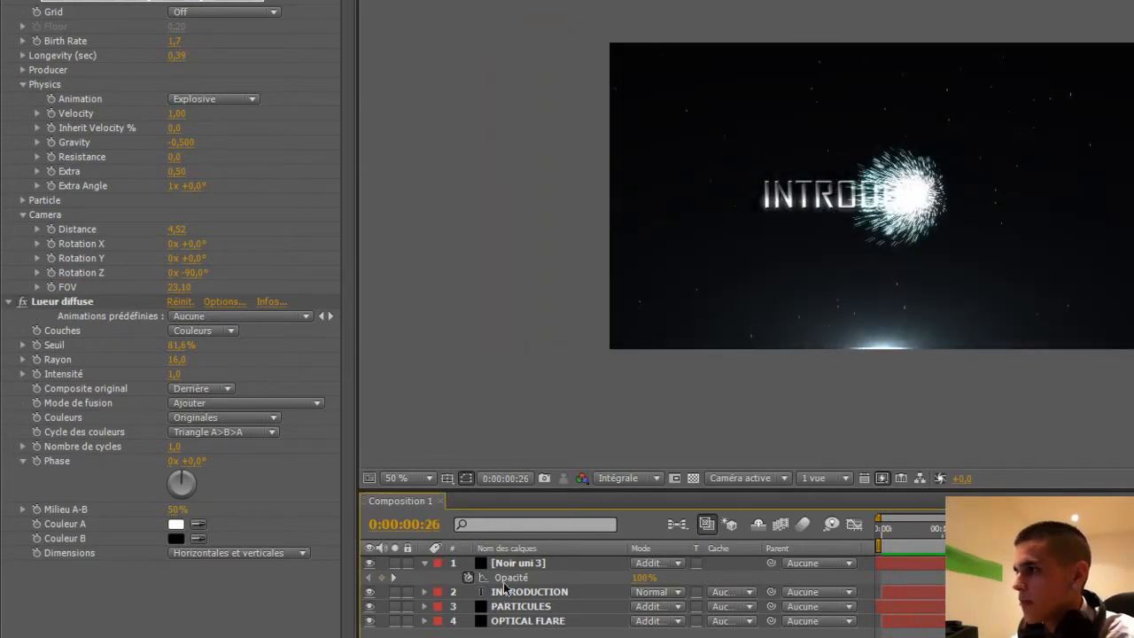
{"action": "left_click", "coordinate": [528, 566]}
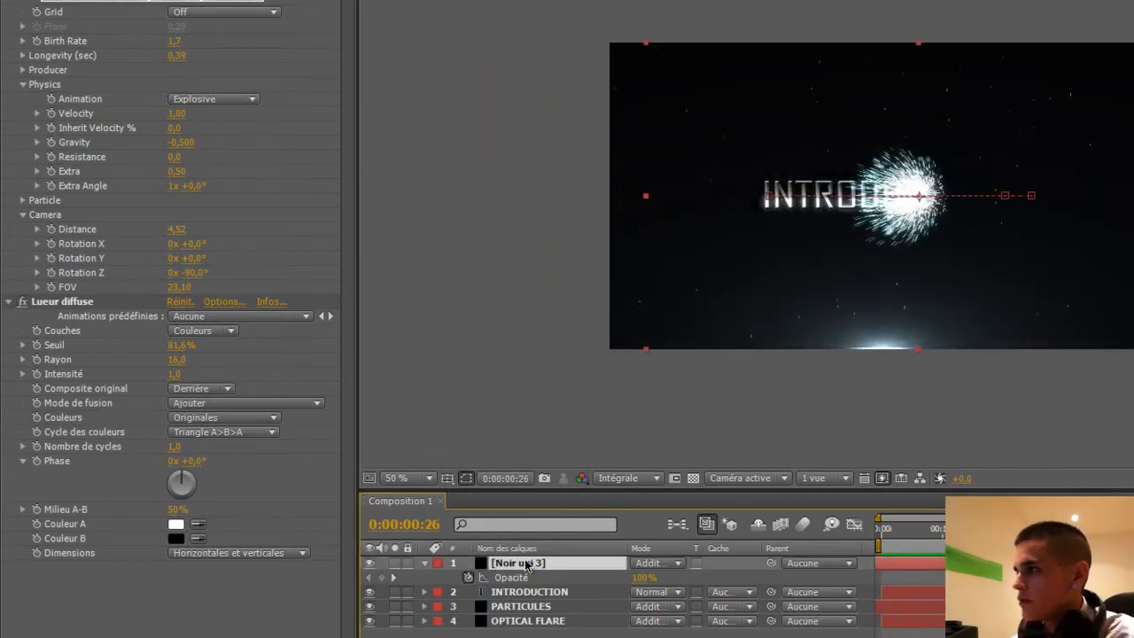
Enable motion blur for the particle solid Noir uni 3 in the composition.
{"action": "left_click", "coordinate": [803, 525]}
{"action": "key", "text": "F4"}
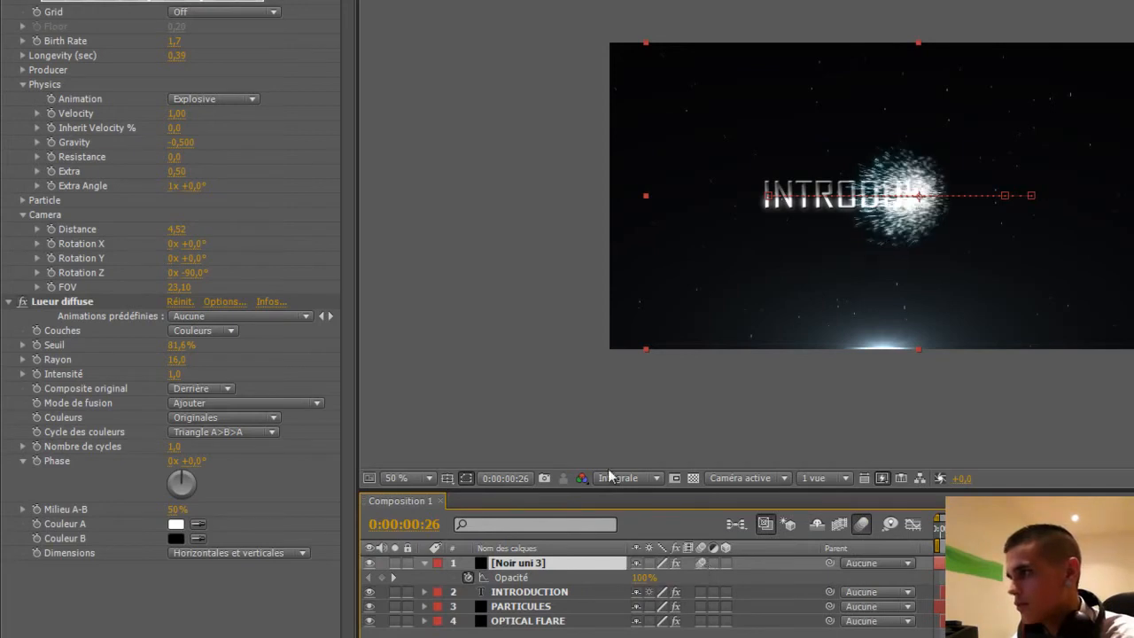
{"action": "left_click", "coordinate": [501, 353]}
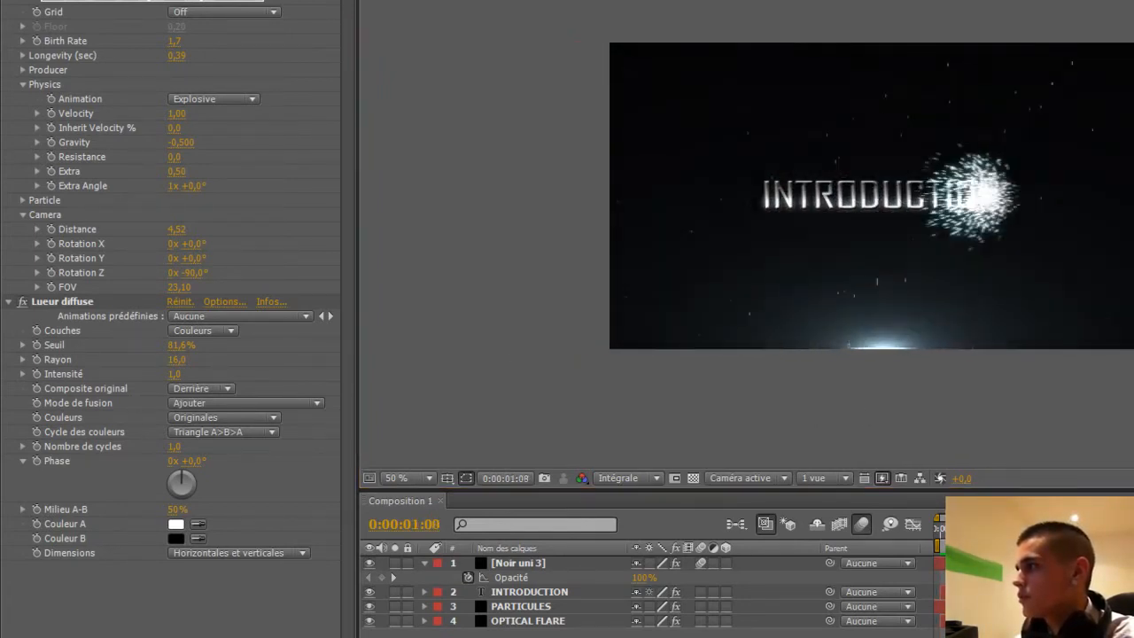
Raise the particle solid's longevity to 0.57 seconds and preview the longer trail.
{"action": "left_click", "coordinate": [548, 565]}
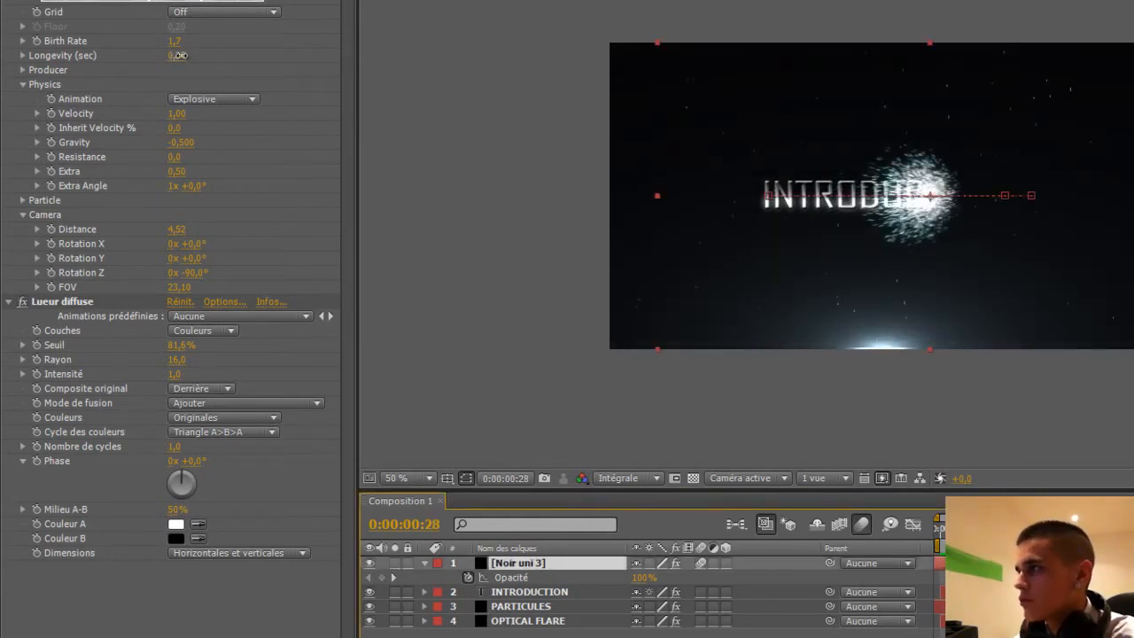
{"action": "left_click_drag", "start_coordinate": [191, 55], "coordinate": [196, 55]}
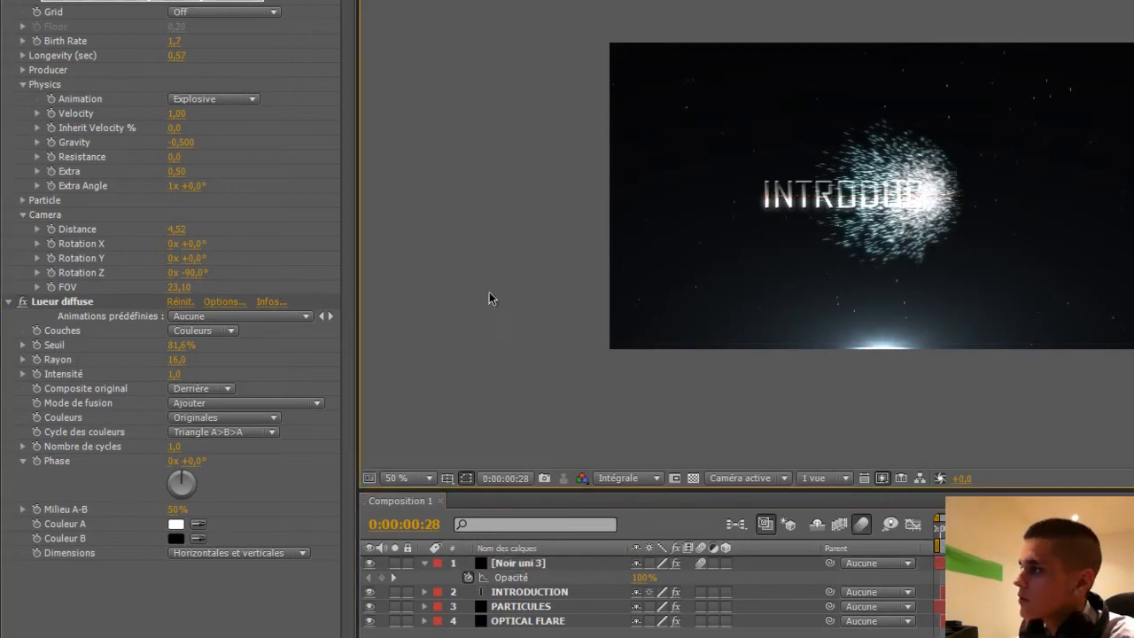
{"action": "key", "text": "space"}
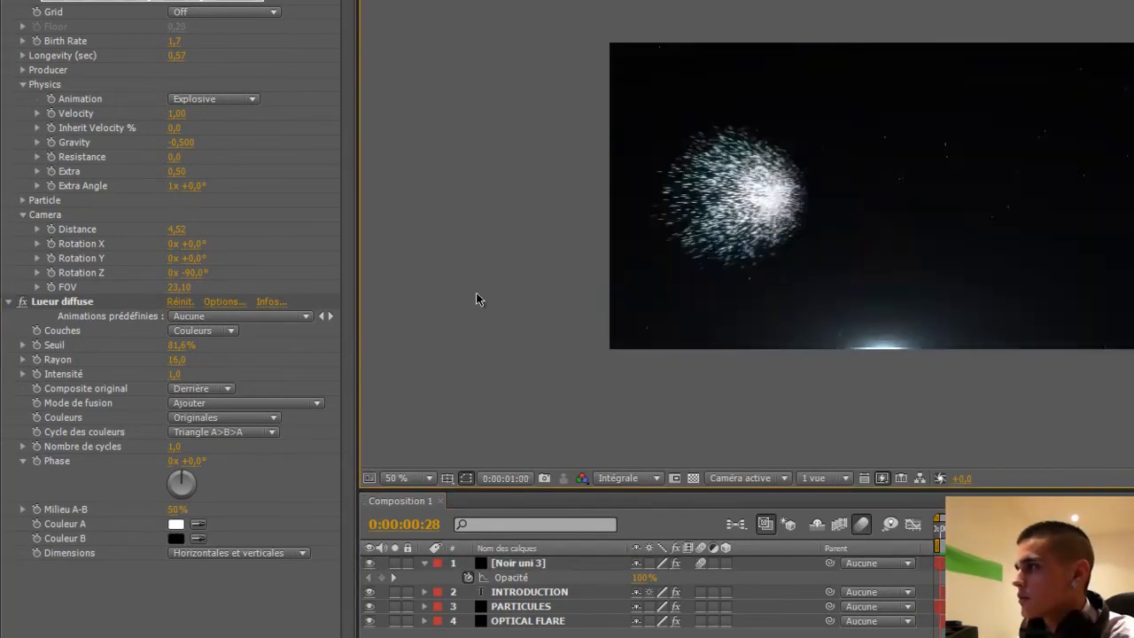
{"action": "key", "text": "space"}
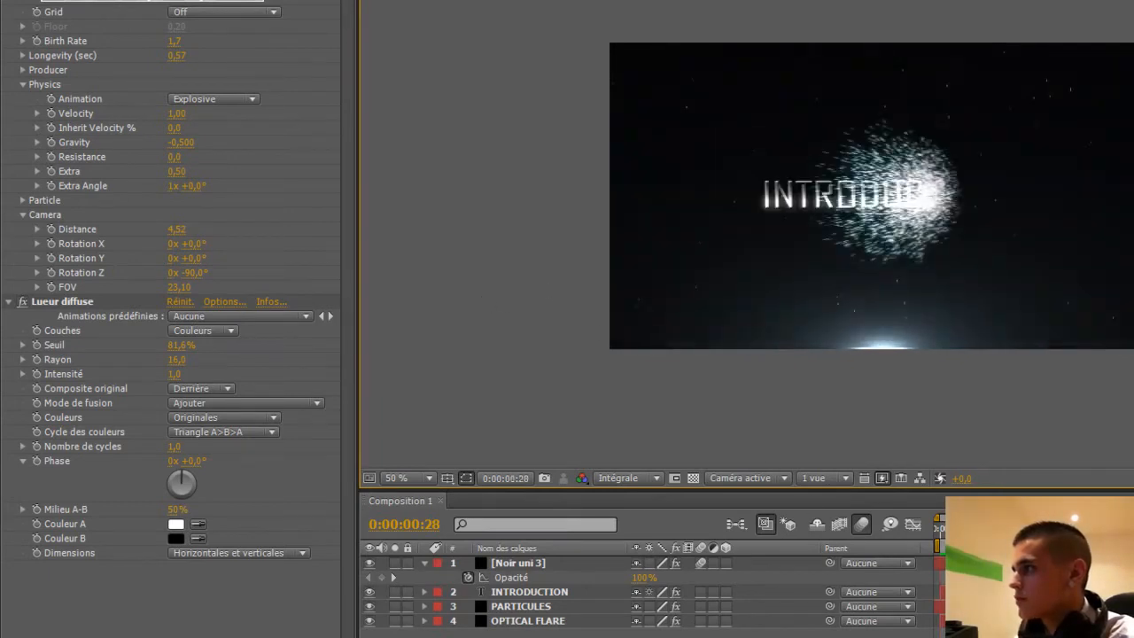
Try a particle longevity of 0.90 seconds in the preview and undo the change.
{"action": "left_click_drag", "start_coordinate": [993, 529], "coordinate": [1001, 529]}
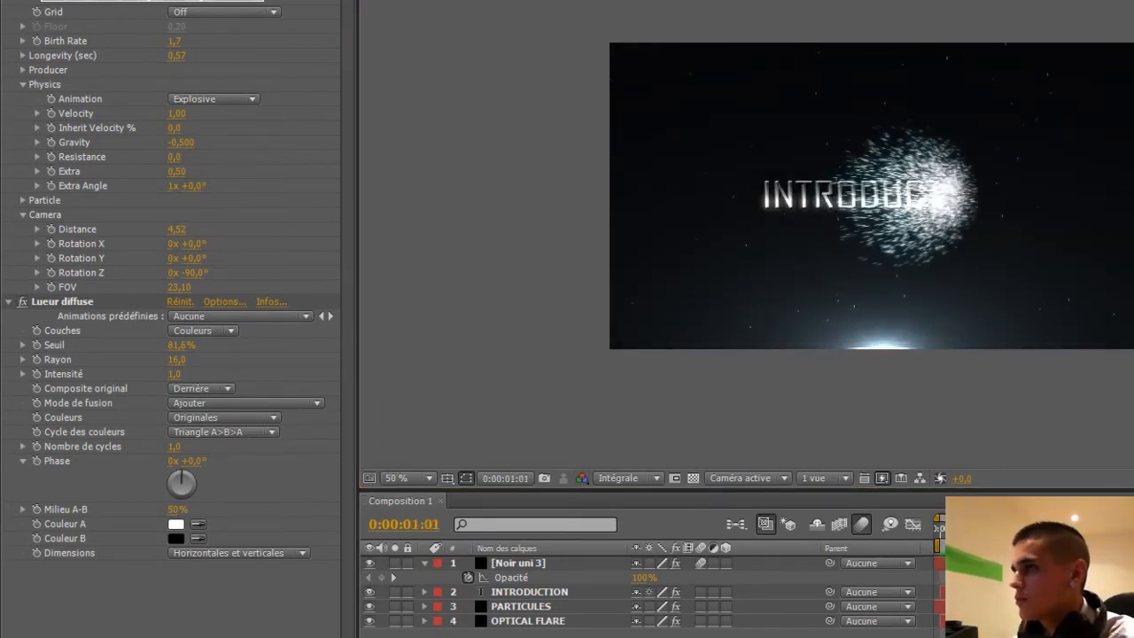
{"action": "left_click_drag", "start_coordinate": [177, 65], "coordinate": [253, 70]}
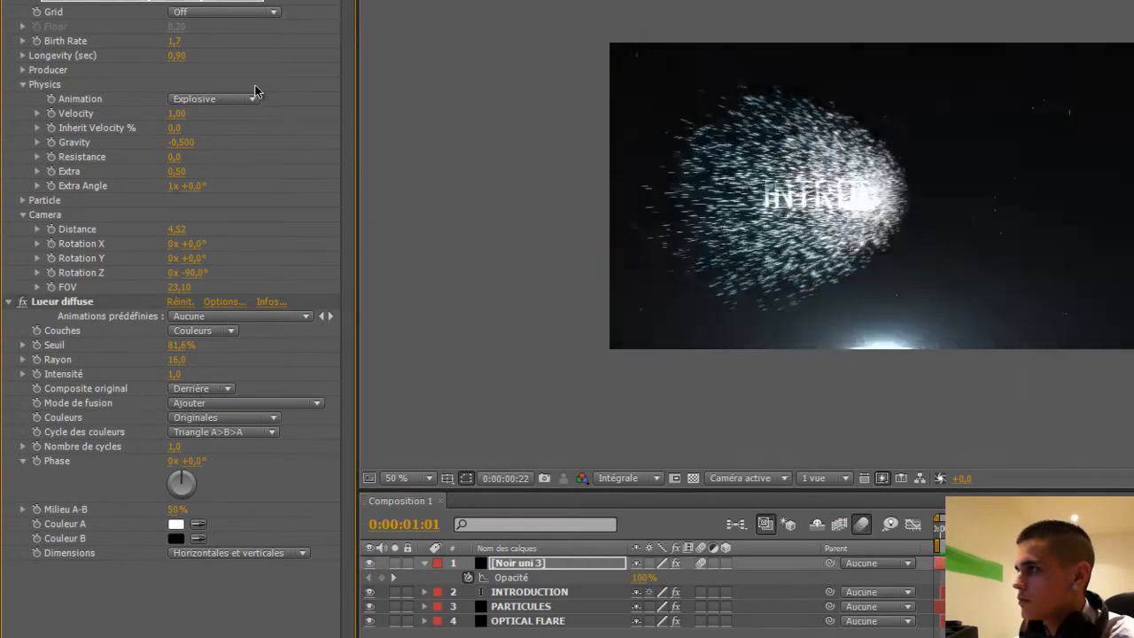
{"action": "key", "text": "space"}
{"action": "left_click", "coordinate": [55, 0]}
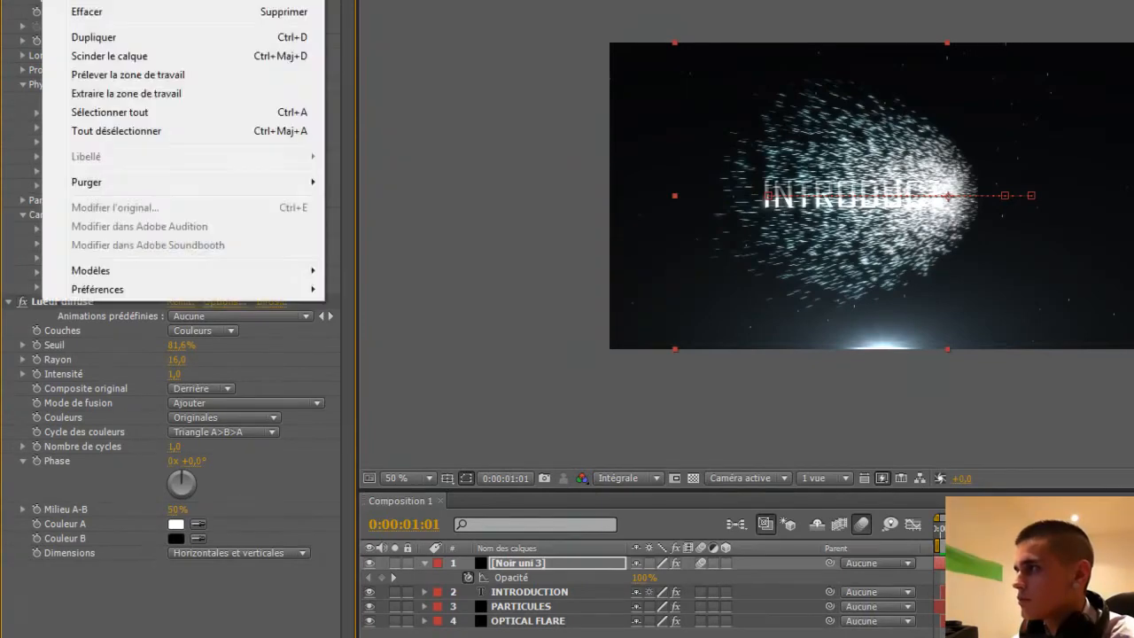
{"action": "left_click", "coordinate": [116, 1]}
{"action": "key", "text": "space"}
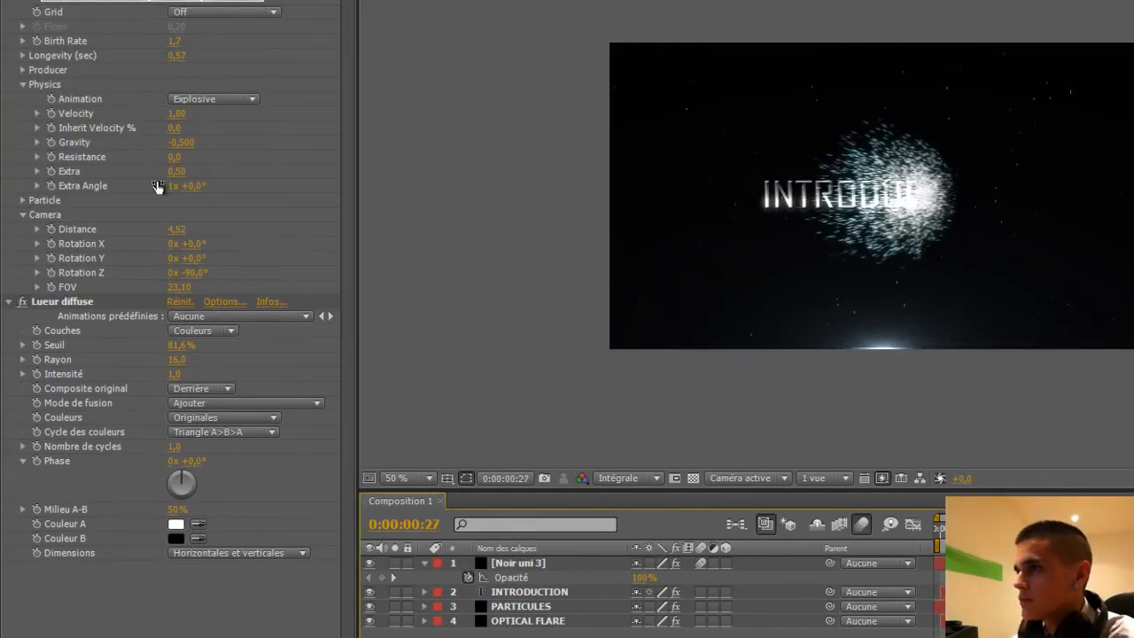
Collapse the CC Particle World settings and move the current time to 0:00:01:02.
{"action": "left_click", "coordinate": [22, 85]}
{"action": "left_click", "coordinate": [23, 114]}
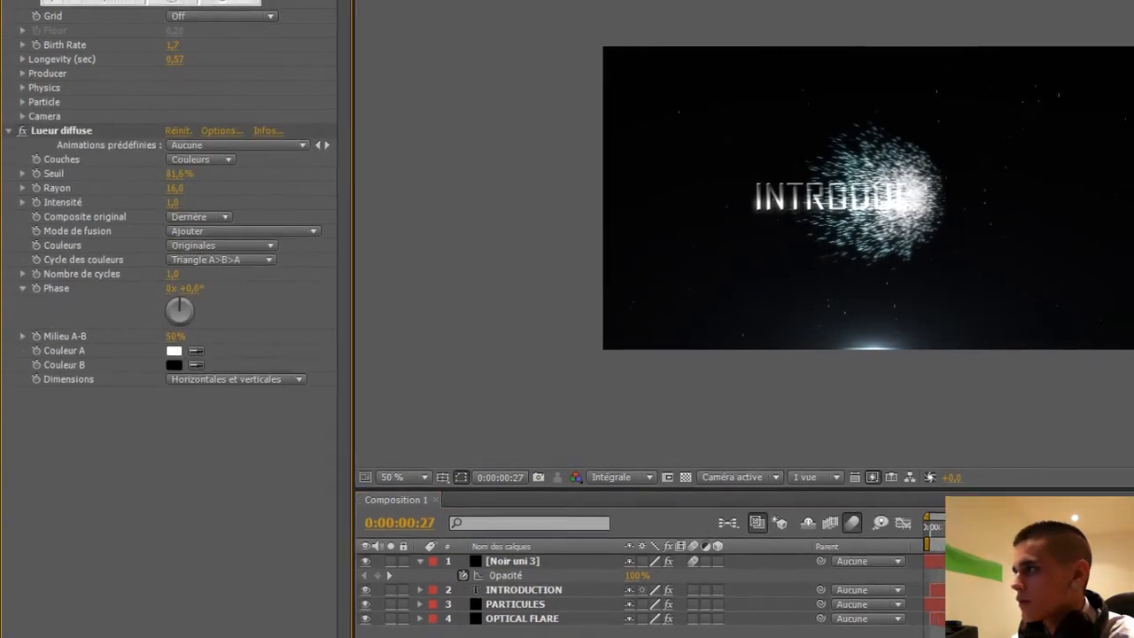
{"action": "left_click", "coordinate": [8, 31]}
{"action": "mouse_move", "coordinate": [724, 488]}
{"action": "left_mouse_down"}
{"action": "mouse_move", "coordinate": [734, 488]}
{"action": "mouse_move", "coordinate": [687, 488]}
{"action": "mouse_move", "coordinate": [738, 496]}
{"action": "left_mouse_up"}
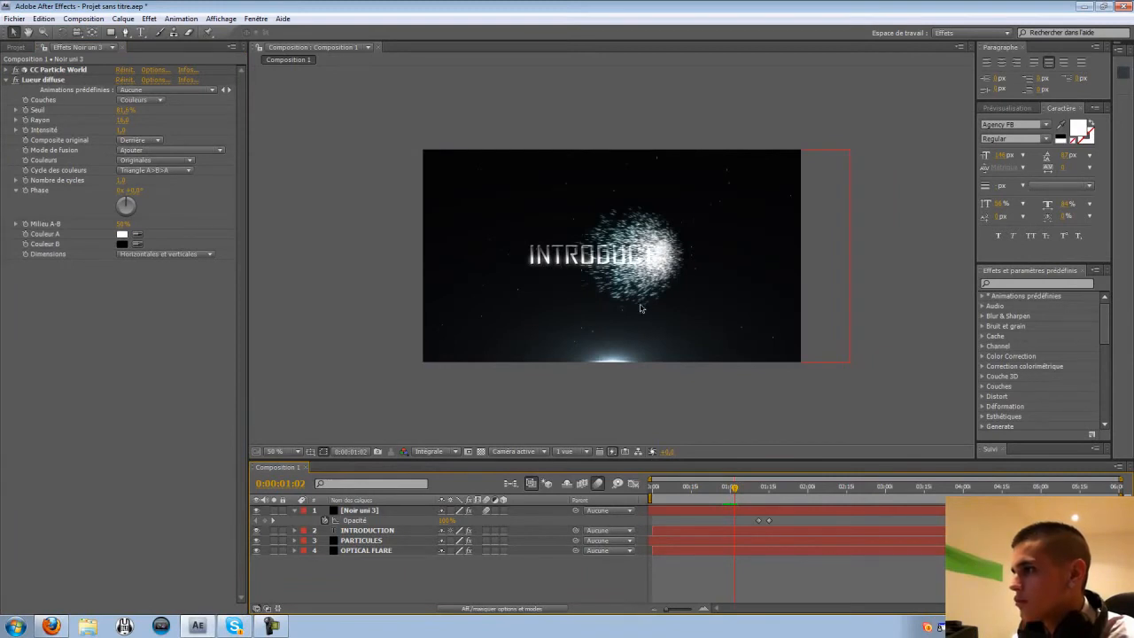
Create a new black solid above the particle solid and set its blending mode to Addition.
{"action": "left_click", "coordinate": [122, 19]}
{"action": "mouse_move", "coordinate": [156, 33]}
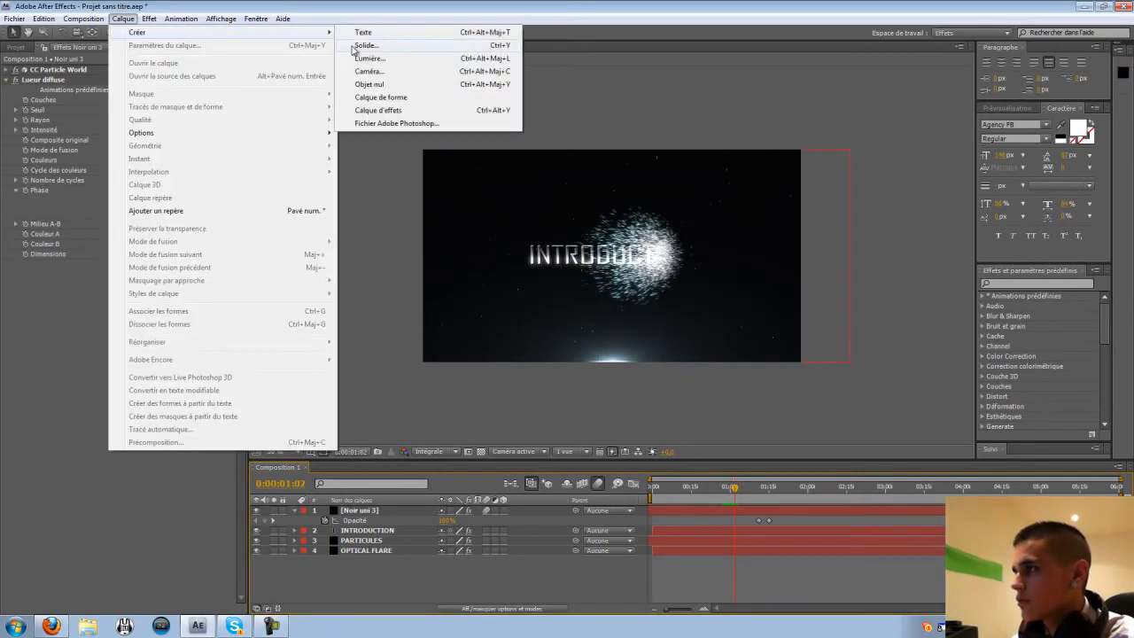
{"action": "left_click", "coordinate": [377, 44]}
{"action": "left_click", "coordinate": [619, 416]}
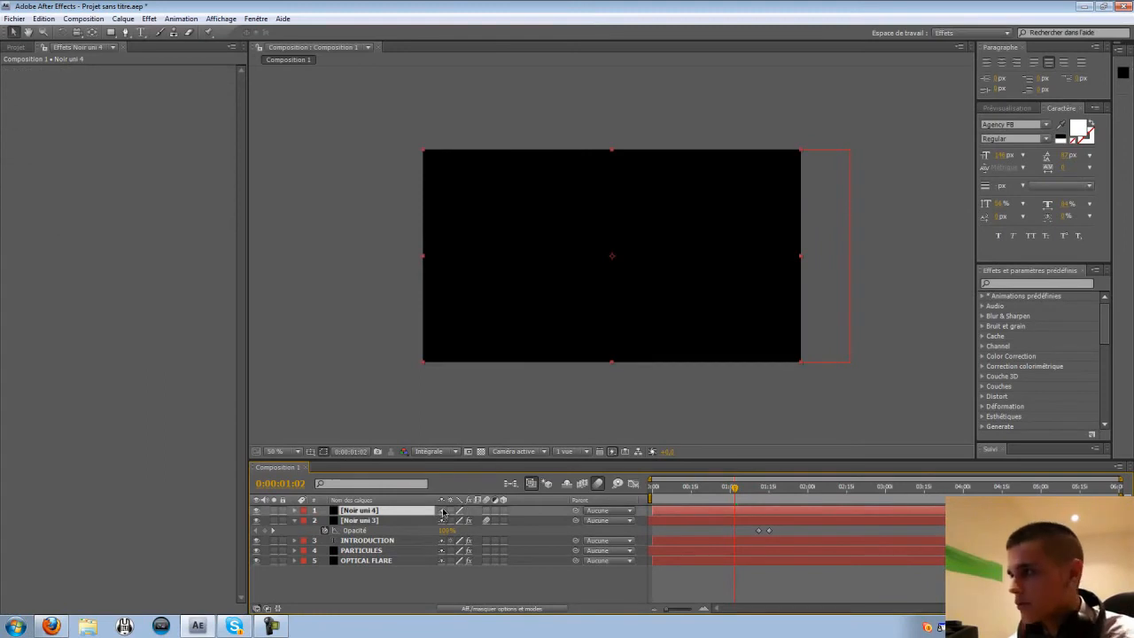
{"action": "key", "text": "F4"}
{"action": "left_click", "coordinate": [455, 510]}
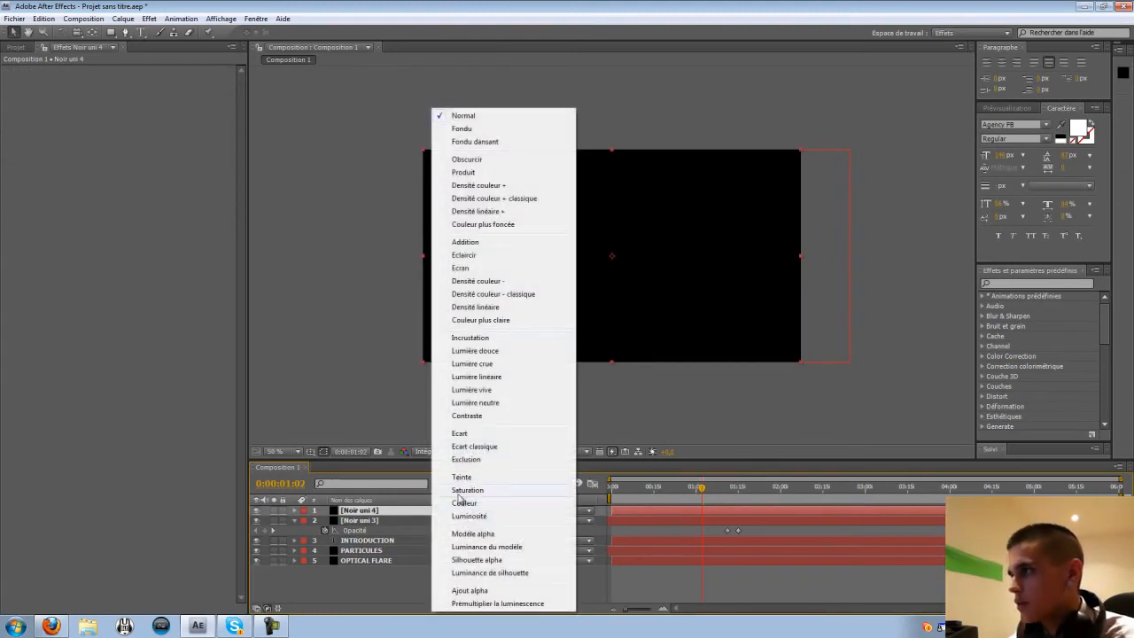
{"action": "left_click", "coordinate": [464, 243]}
Apply Optical Flares to the new solid and load a streaked flare preset from the Natural Flares folder.
{"action": "left_click", "coordinate": [149, 19]}
{"action": "mouse_move", "coordinate": [298, 537]}
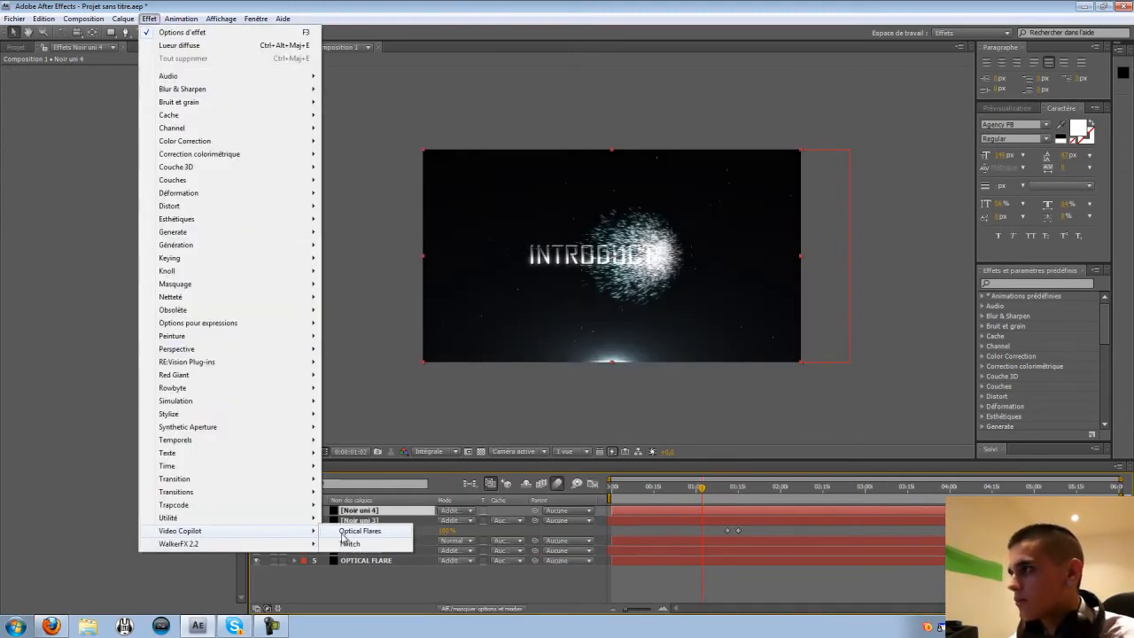
{"action": "left_click", "coordinate": [359, 541]}
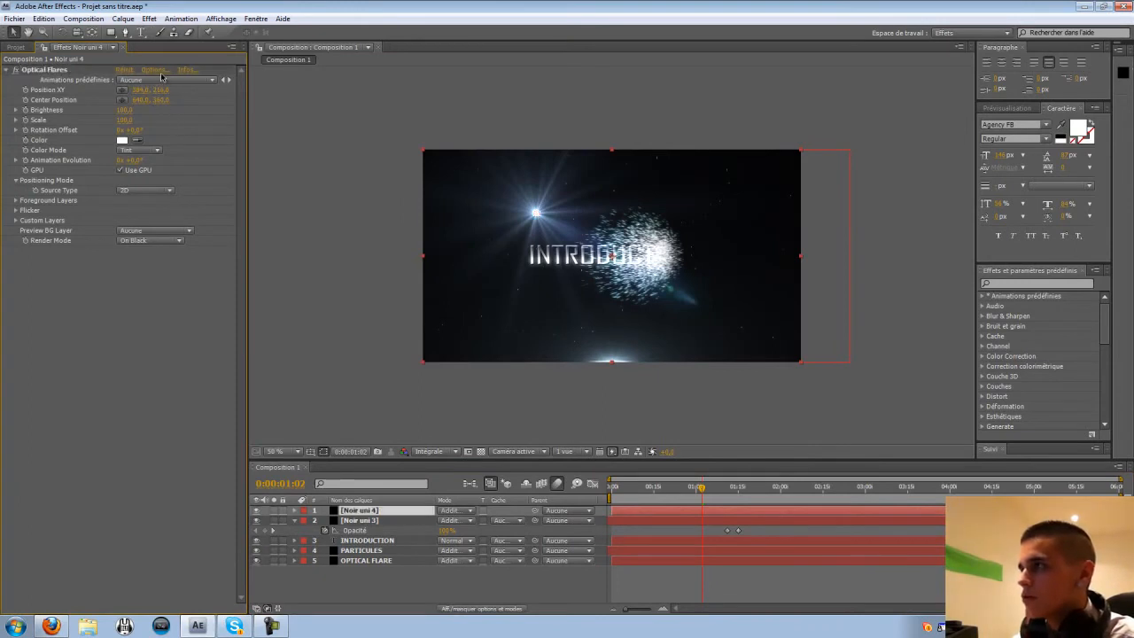
{"action": "left_click", "coordinate": [156, 70]}
{"action": "left_click", "coordinate": [728, 174]}
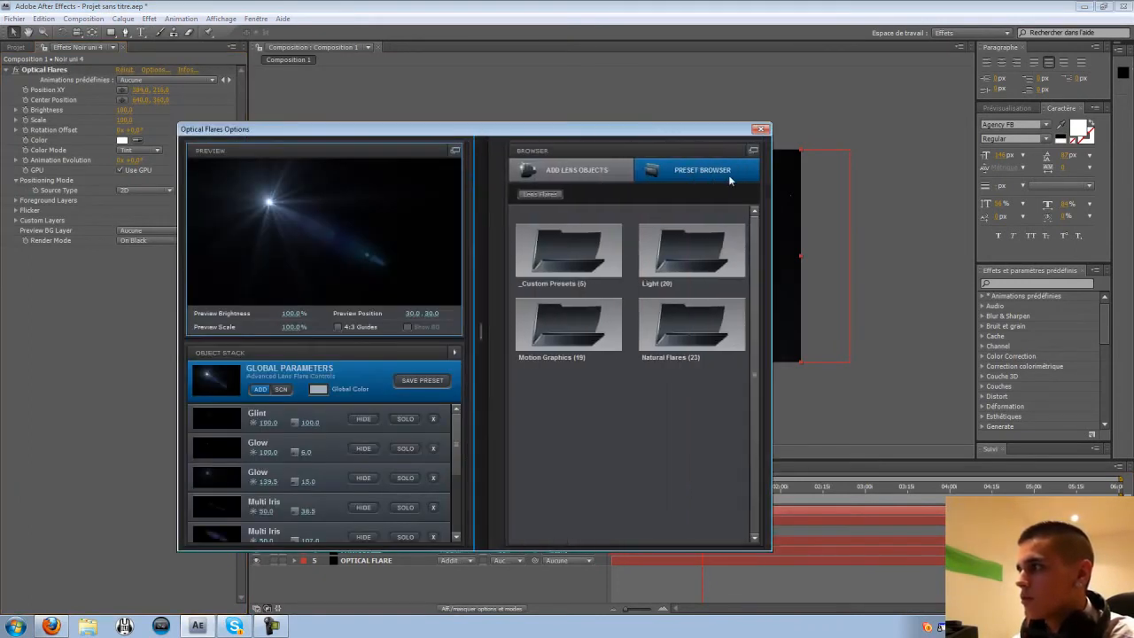
{"action": "left_click", "coordinate": [688, 347]}
{"action": "double_click", "coordinate": [685, 260]}
Change the flare's global color to a light blue and accept the flare options.
{"action": "left_click", "coordinate": [318, 389]}
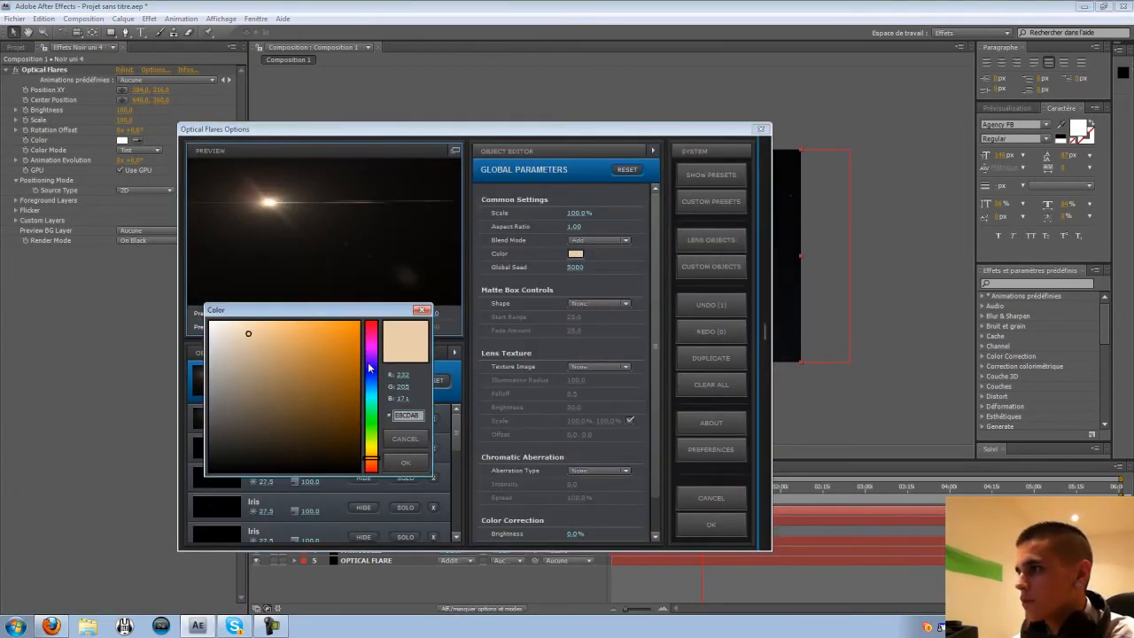
{"action": "left_click_drag", "start_coordinate": [372, 369], "coordinate": [371, 381]}
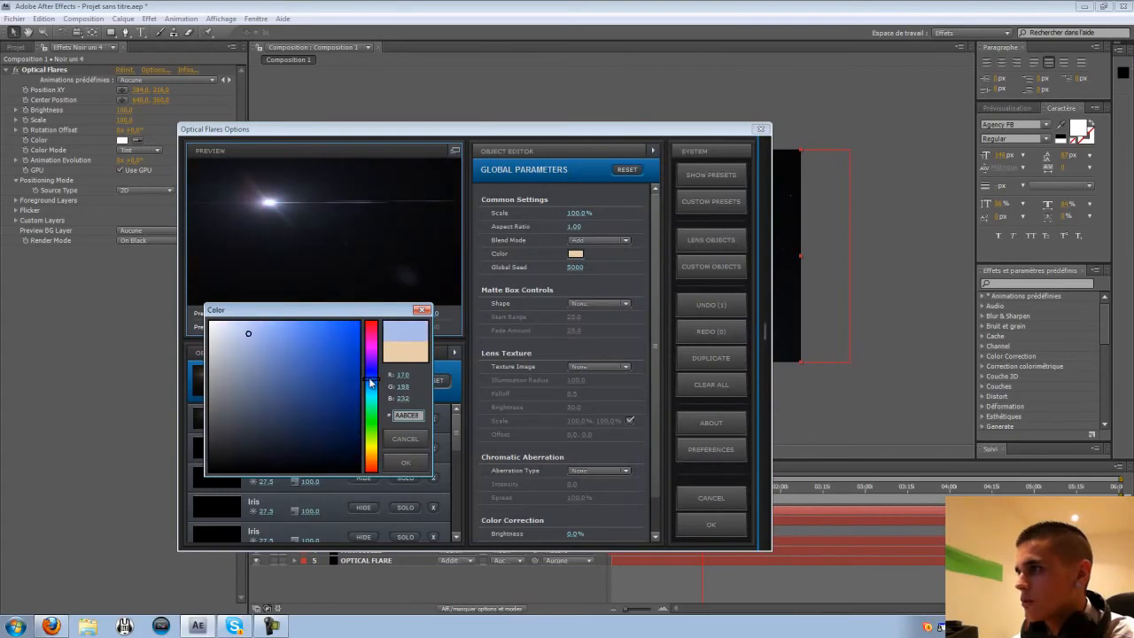
{"action": "left_click", "coordinate": [405, 465]}
{"action": "left_click", "coordinate": [711, 524]}
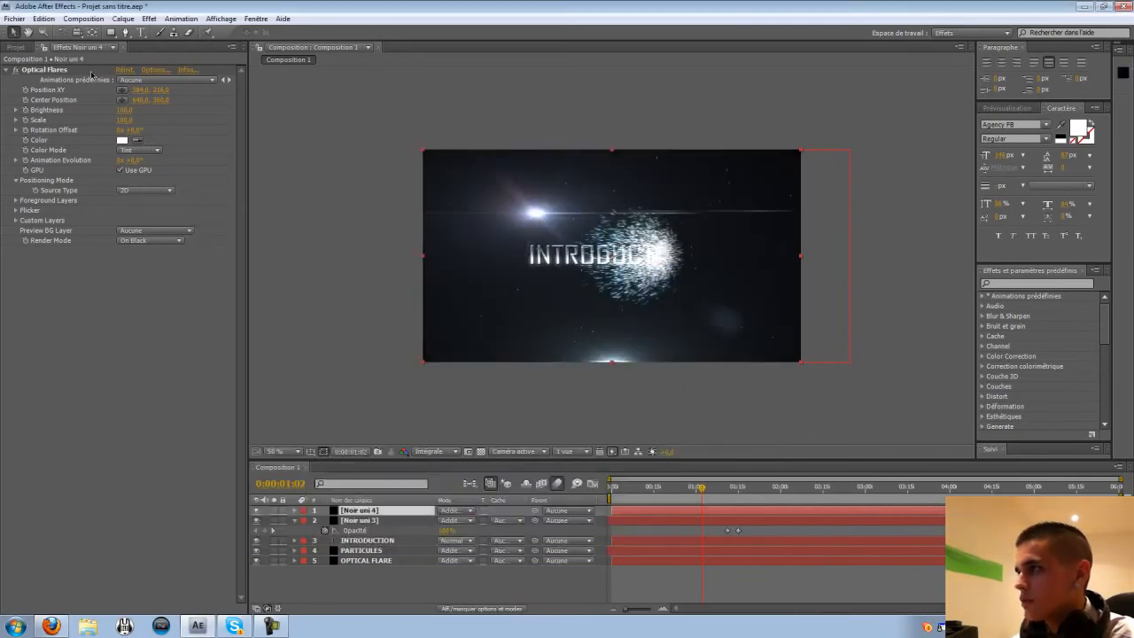
Place the flare on the particle burst's bright center at 0:00:00:00, about 372, 356, and keyframe its Position XY.
{"action": "left_click", "coordinate": [47, 71]}
{"action": "left_click_drag", "start_coordinate": [640, 486], "coordinate": [611, 486]}
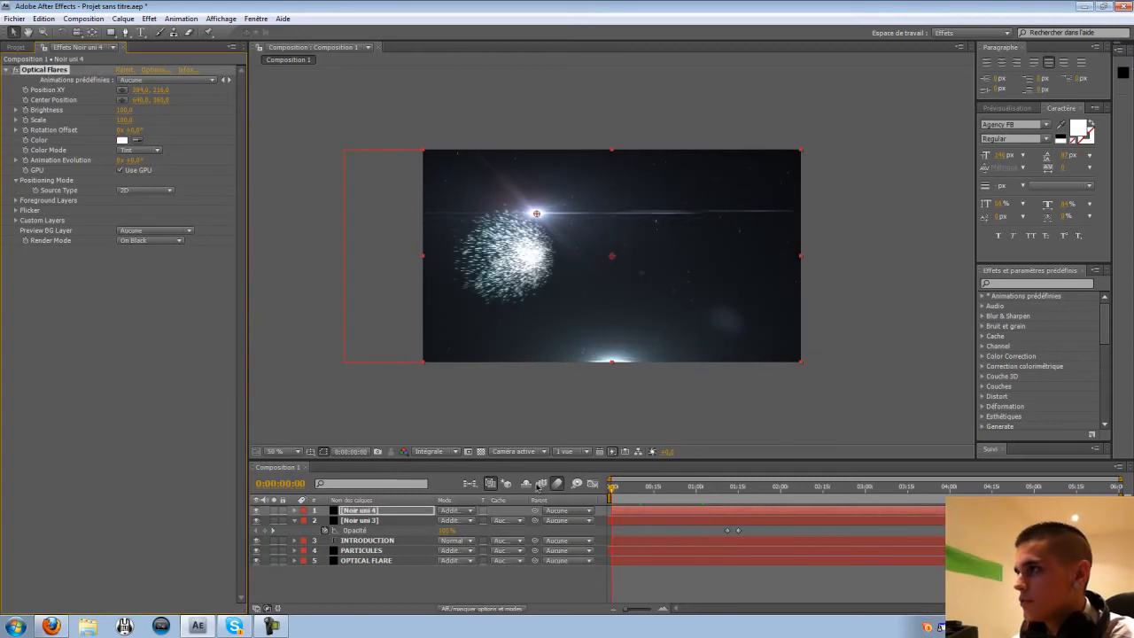
{"action": "left_click_drag", "start_coordinate": [535, 213], "coordinate": [532, 254]}
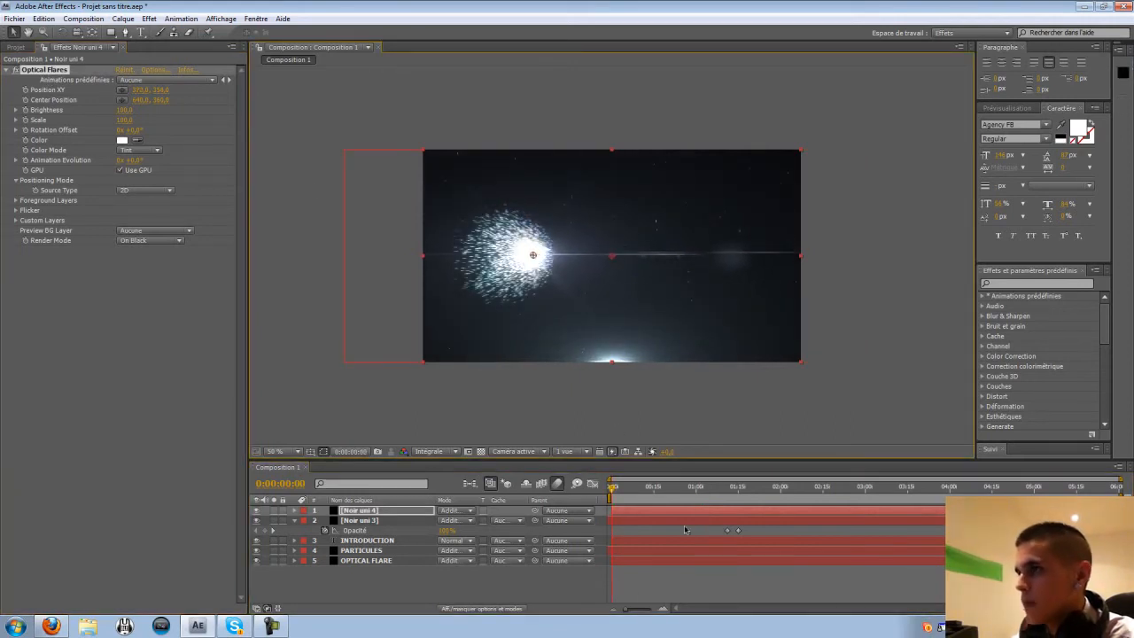
{"action": "left_click", "coordinate": [26, 90]}
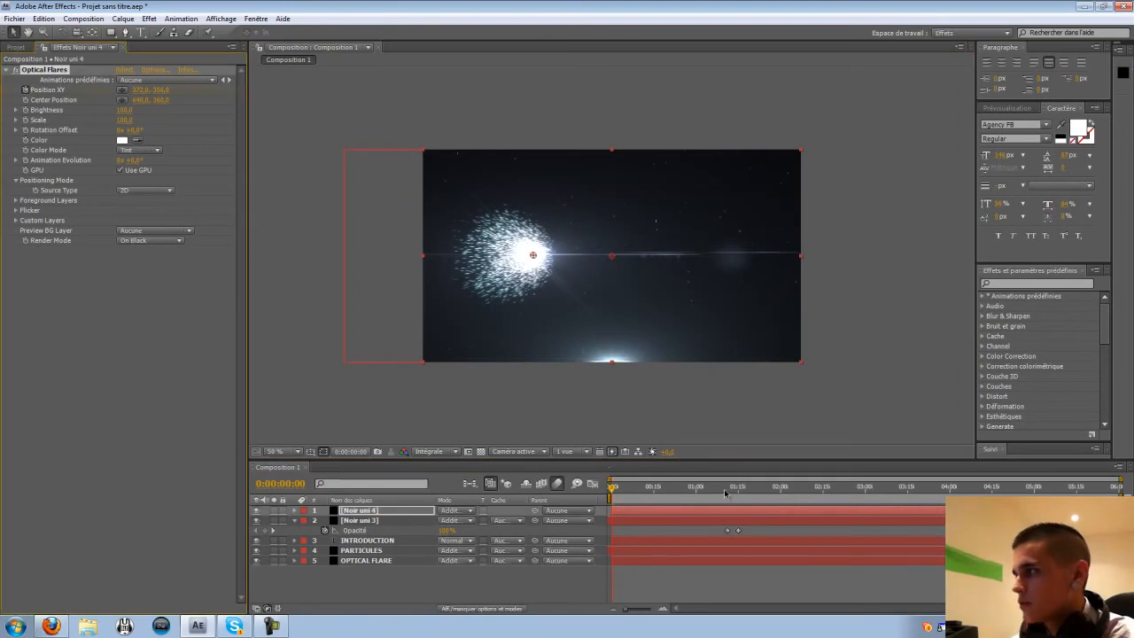
Keyframe the flare's horizontal position at 935 at 0:00:01:11 and 975 at 0:00:01:15 to follow the burst.
{"action": "left_click", "coordinate": [725, 493]}
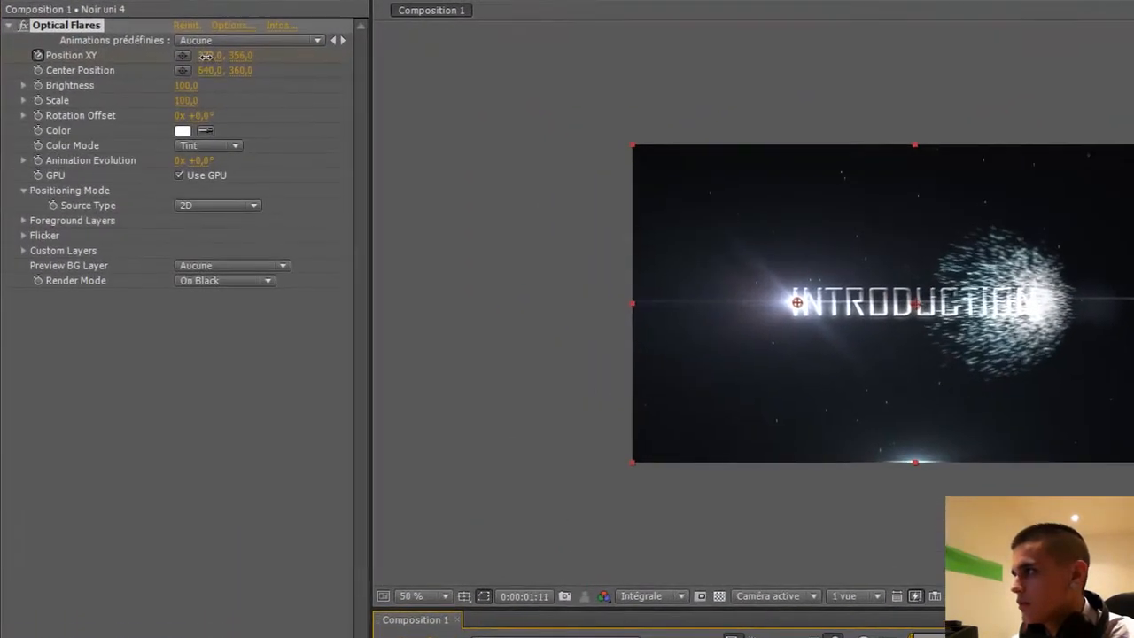
{"action": "left_click_drag", "start_coordinate": [204, 55], "coordinate": [732, 80]}
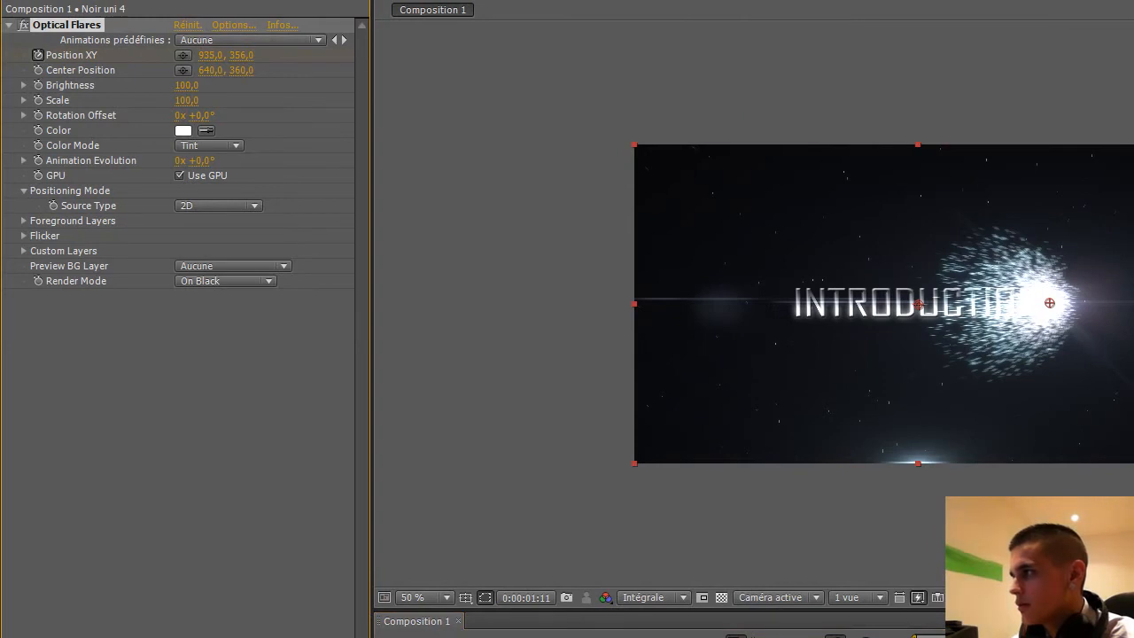
{"action": "left_click_drag", "start_coordinate": [1087, 637], "coordinate": [1105, 637]}
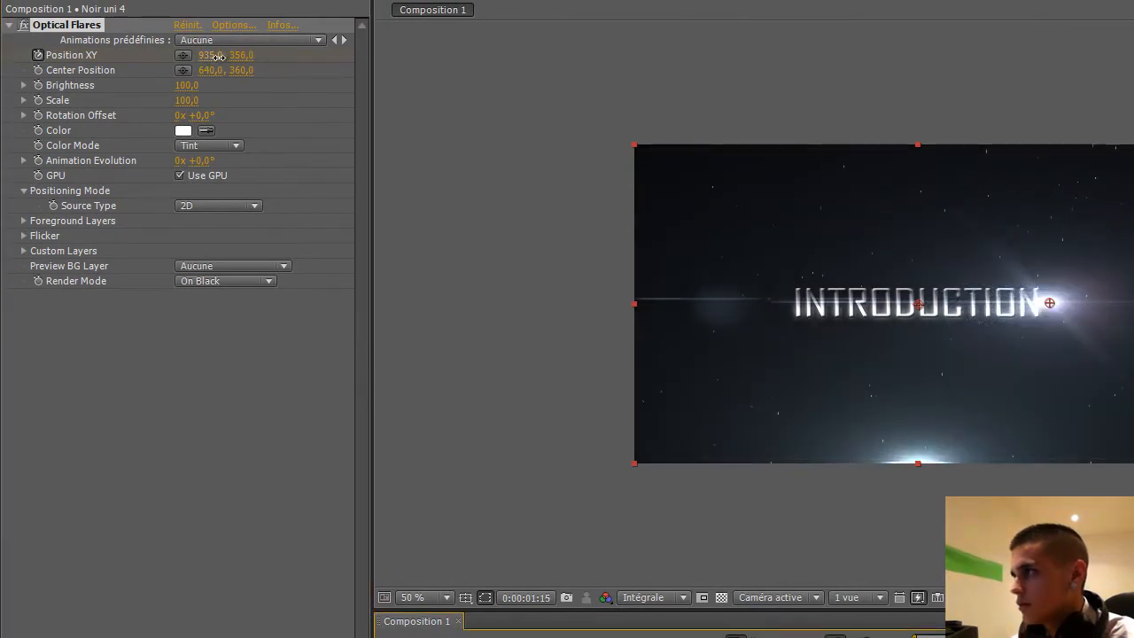
{"action": "left_click_drag", "start_coordinate": [218, 56], "coordinate": [253, 74]}
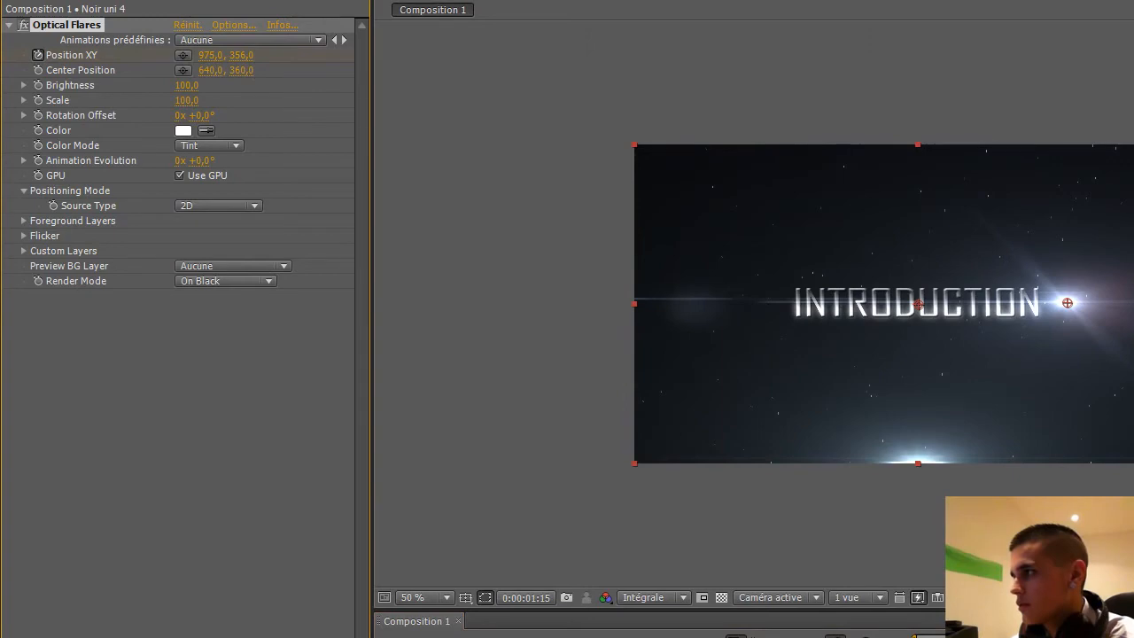
Keyframe the flare's brightness at 100 at 0:00:01:11 and 0 at 0:00:01:15, and preview the fade.
{"action": "left_click", "coordinate": [1087, 637]}
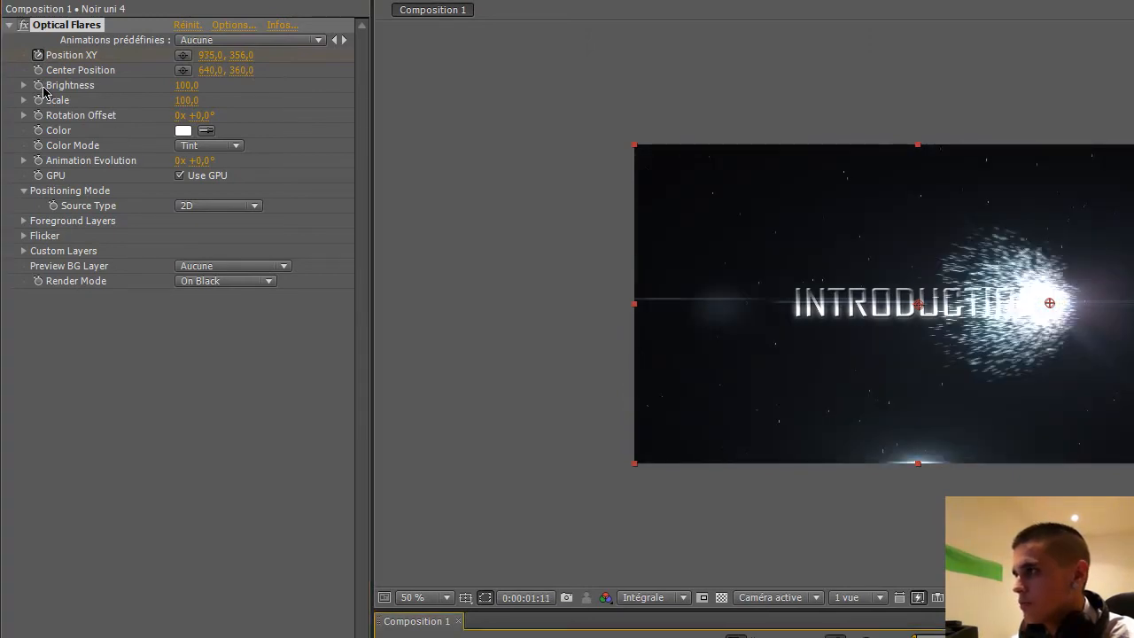
{"action": "left_click", "coordinate": [39, 85]}
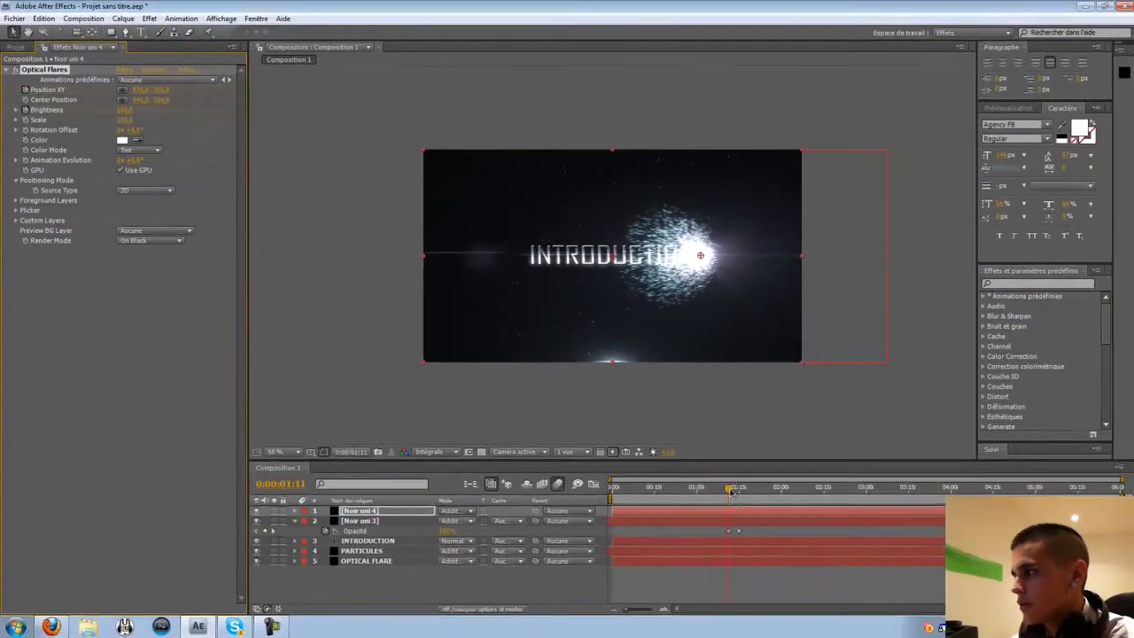
{"action": "left_click_drag", "start_coordinate": [728, 490], "coordinate": [740, 491]}
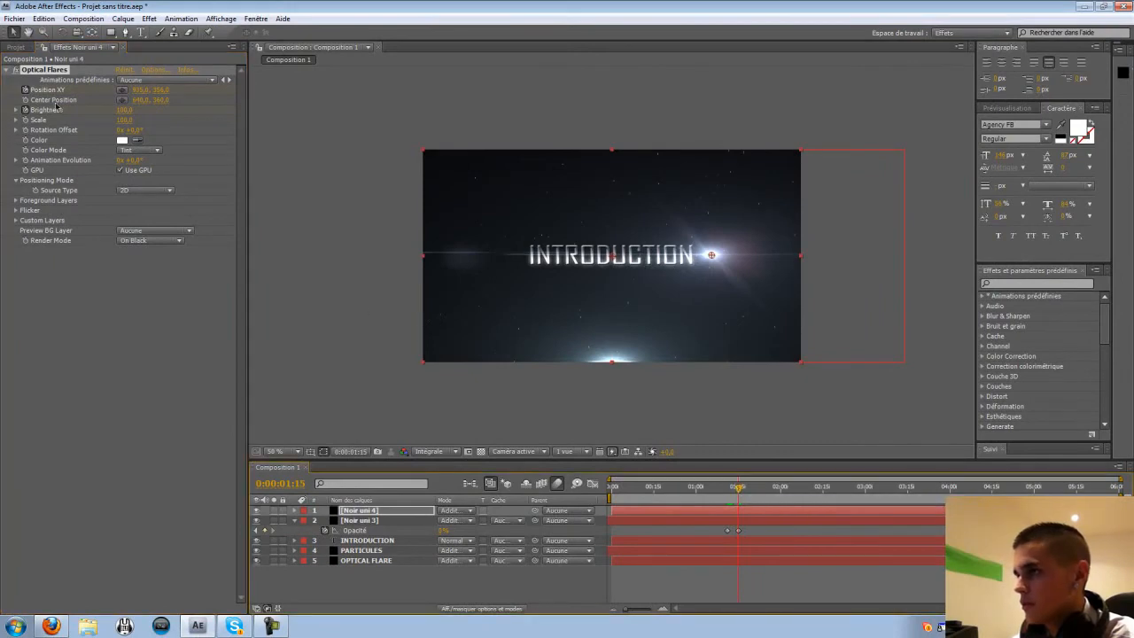
{"action": "left_click", "coordinate": [125, 110]}
{"action": "type", "text": "0"}
{"action": "key", "text": "space"}
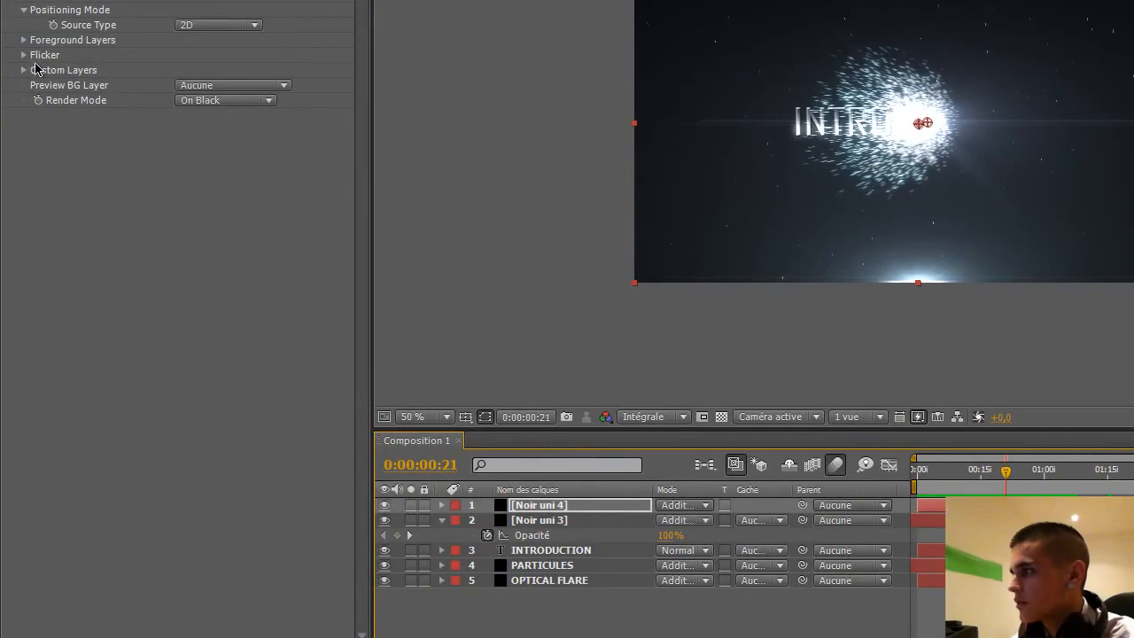
Set the moving flare's flicker speed to 100 and preview the flickering.
{"action": "left_click", "coordinate": [23, 55]}
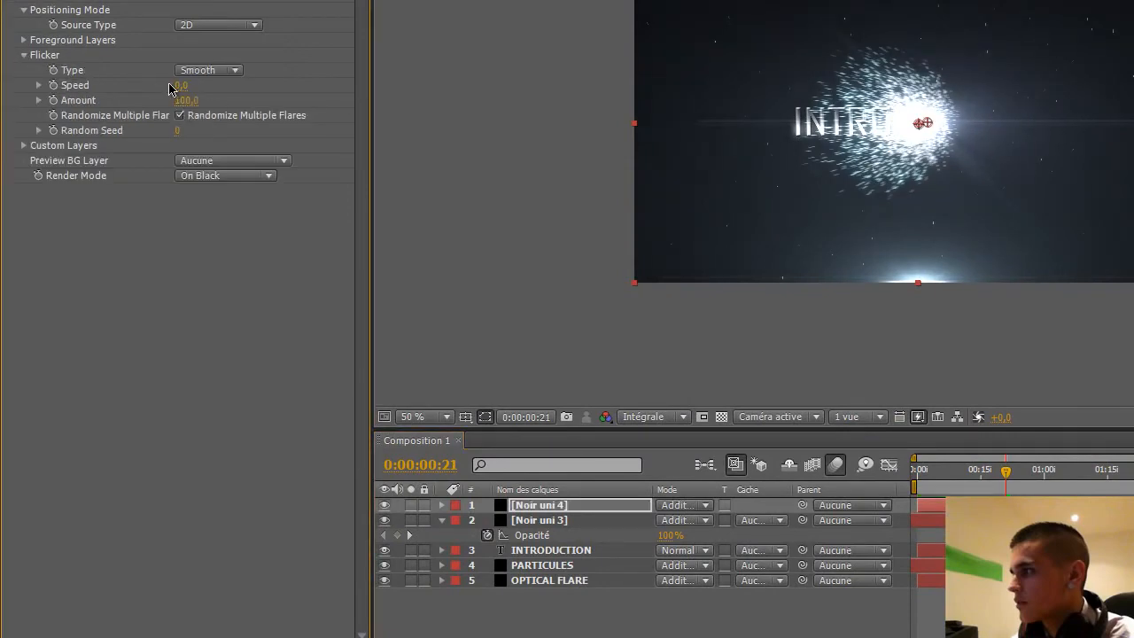
{"action": "left_click_drag", "start_coordinate": [277, 89], "coordinate": [381, 97]}
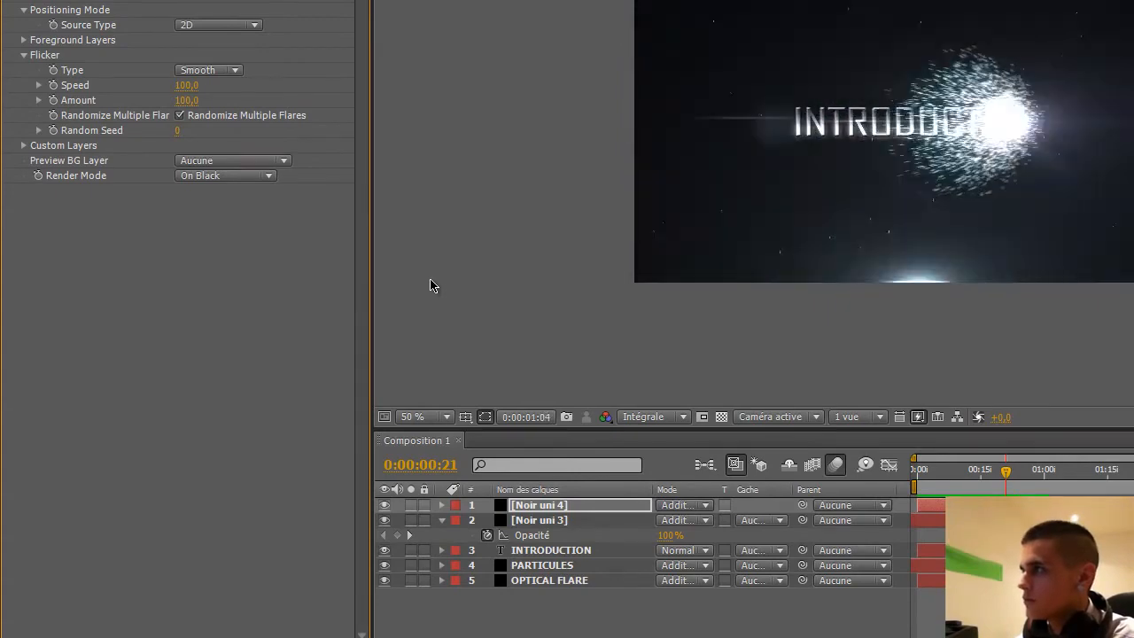
{"action": "key", "text": "space"}
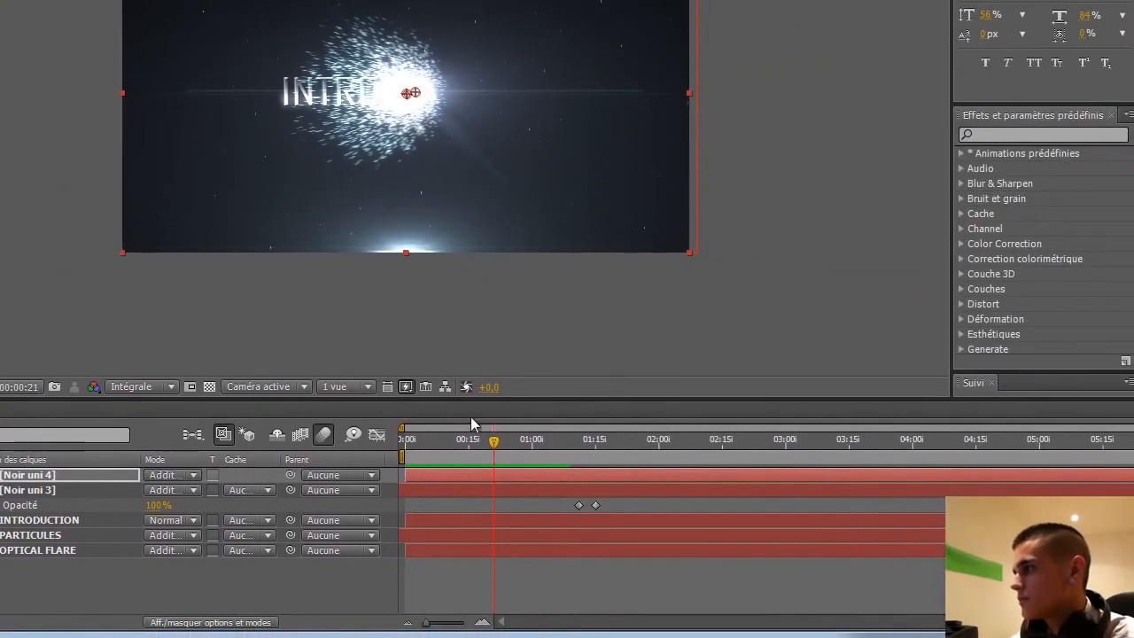
Precompose all five layers into a new composition named Précomp. 1, moving all attributes into it.
{"action": "left_click_drag", "start_coordinate": [493, 441], "coordinate": [519, 489]}
{"action": "left_click_drag", "start_coordinate": [91, 600], "coordinate": [9, 486]}
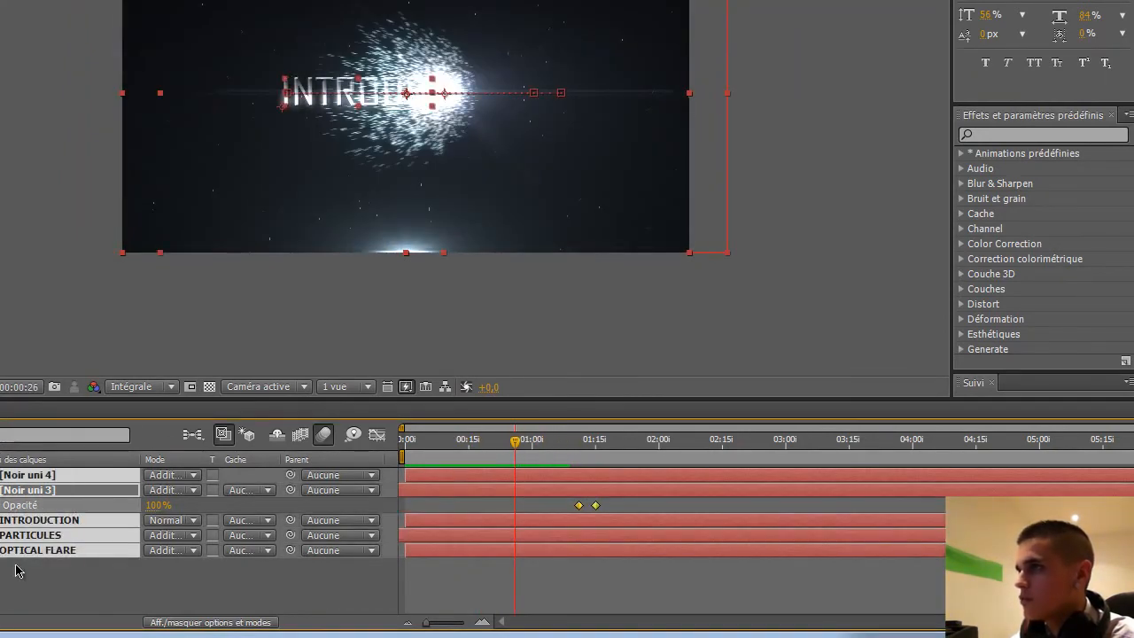
{"action": "key", "text": "ctrl+shift+c"}
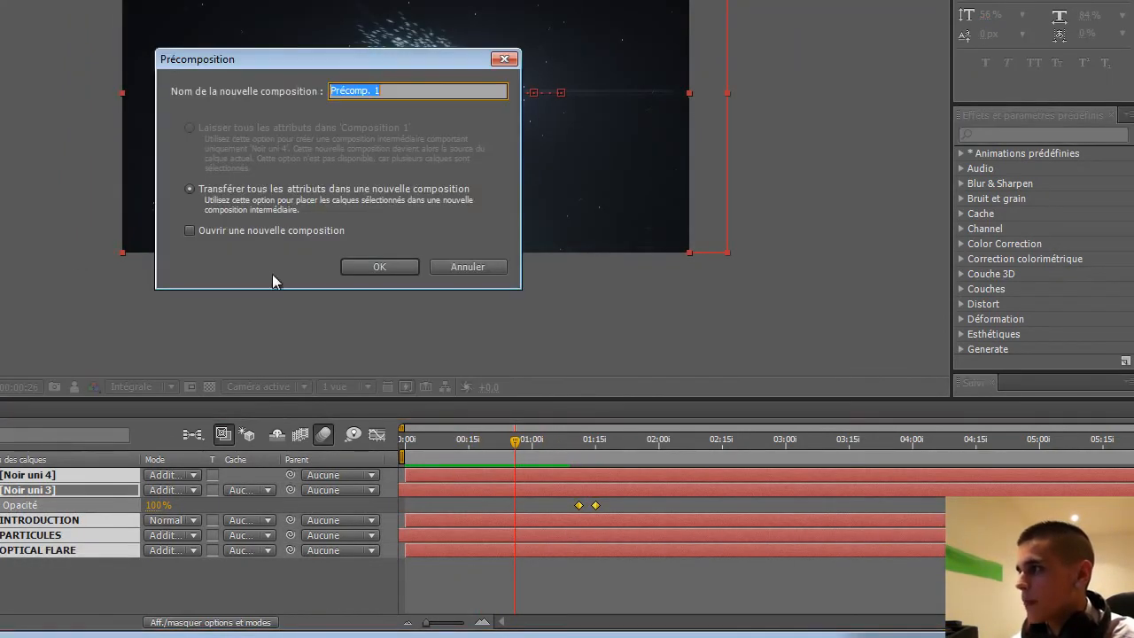
{"action": "left_click", "coordinate": [370, 276]}
{"action": "left_click", "coordinate": [120, 517]}
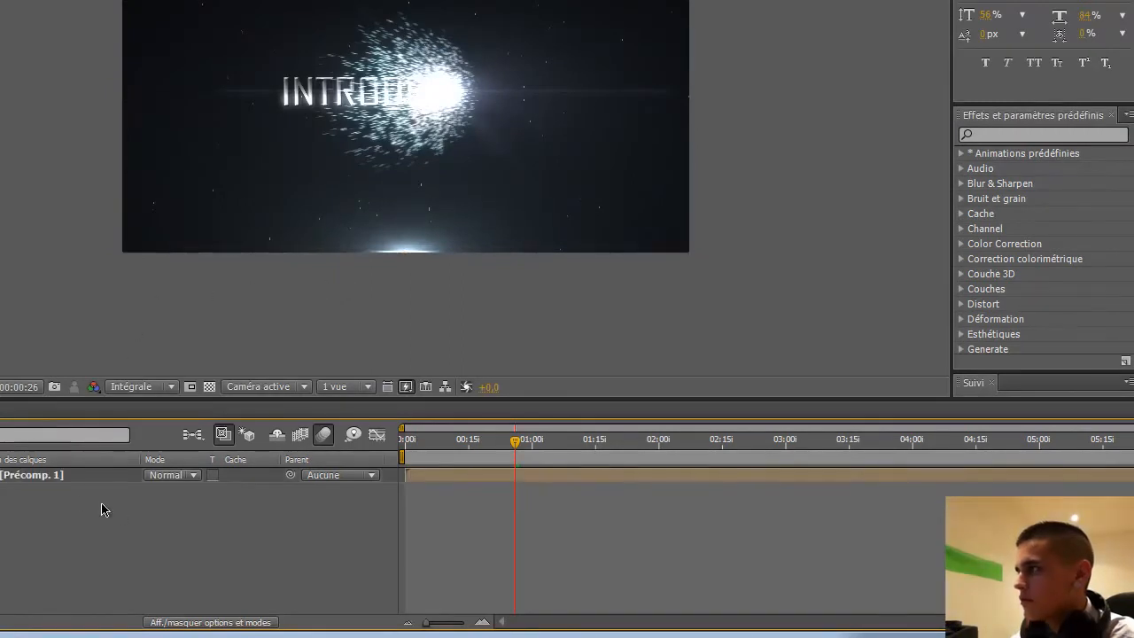
Apply the AfterShake_Footage preset to the Précomp. 1 layer and return to the composition's start.
{"action": "left_click", "coordinate": [73, 479]}
{"action": "left_click", "coordinate": [1028, 128]}
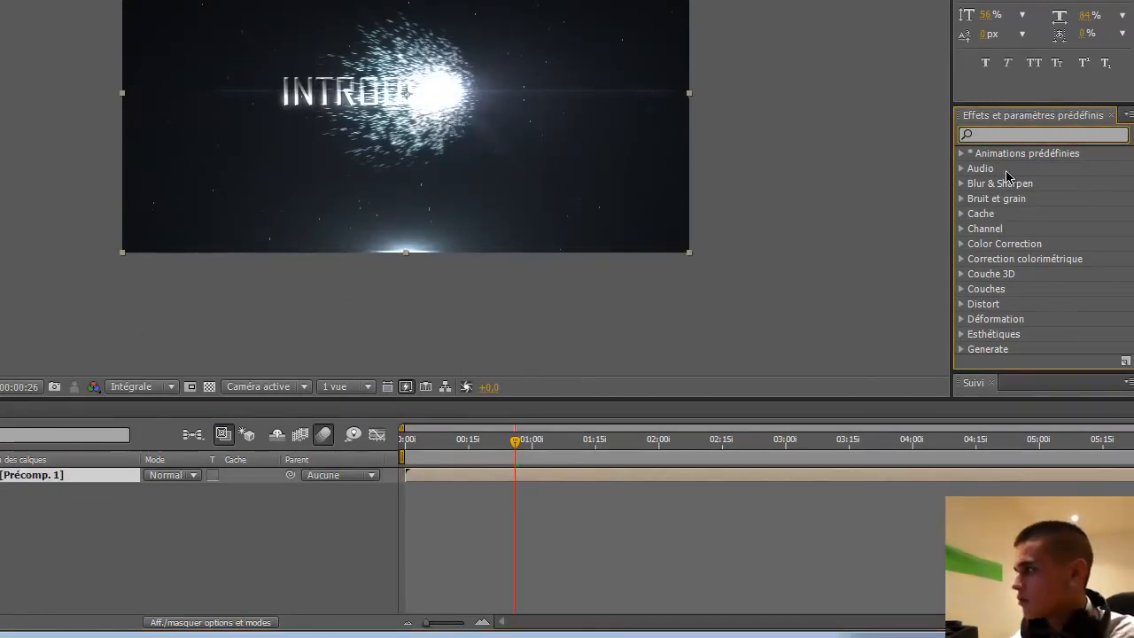
{"action": "type", "text": "s"}
{"action": "left_click_drag", "start_coordinate": [1059, 216], "coordinate": [61, 475]}
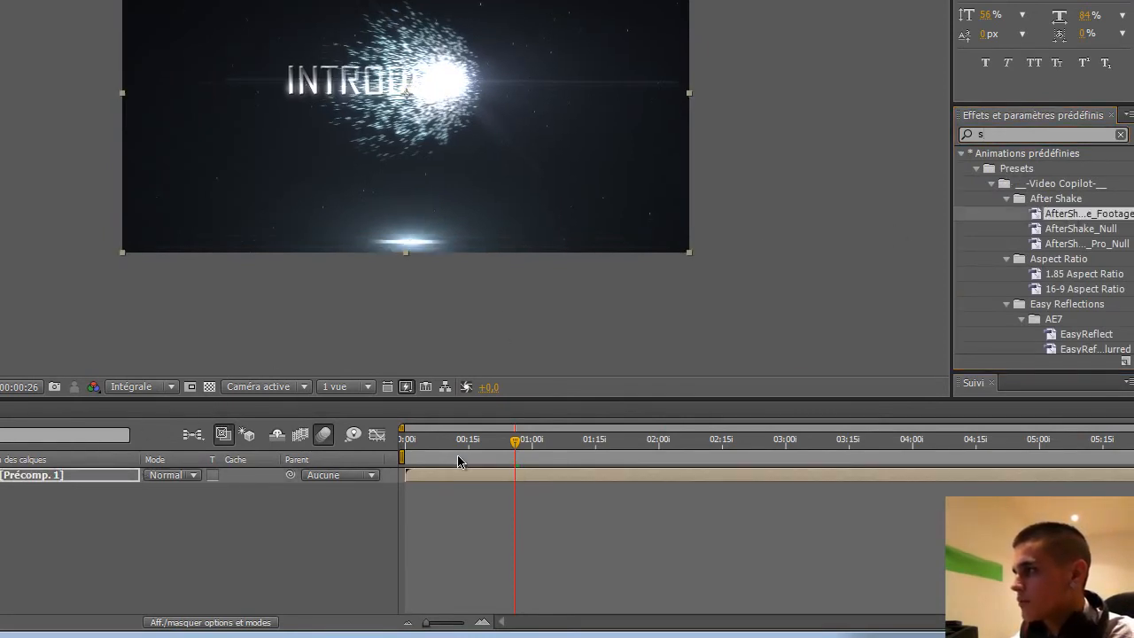
{"action": "key", "text": "Home"}
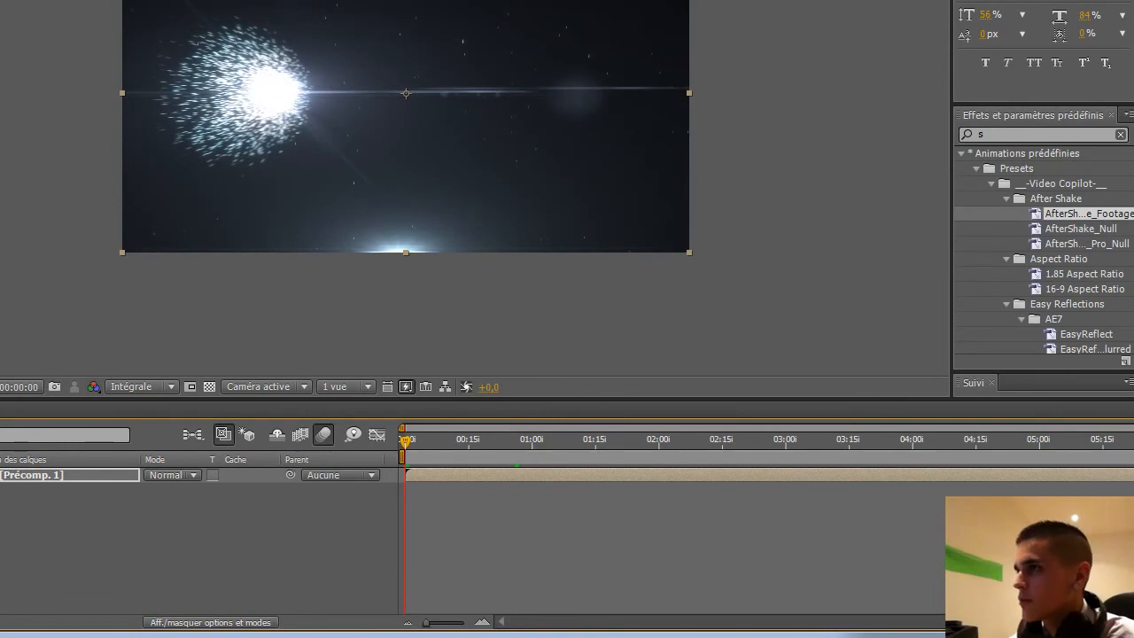
Set the shake's Speed to 1.5, Amount to 10 and Rotation to 5, and preview the shaking.
{"action": "left_click", "coordinate": [7, 208]}
{"action": "left_click", "coordinate": [63, 58]}
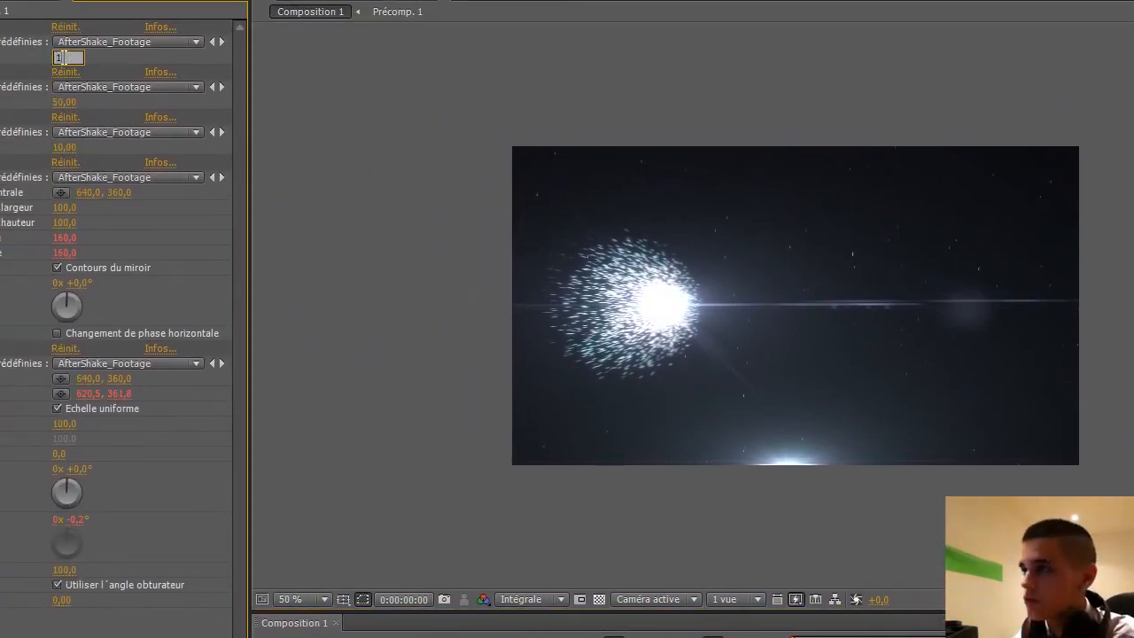
{"action": "type", "text": "1.5"}
{"action": "key", "text": "Return"}
{"action": "left_click", "coordinate": [62, 103]}
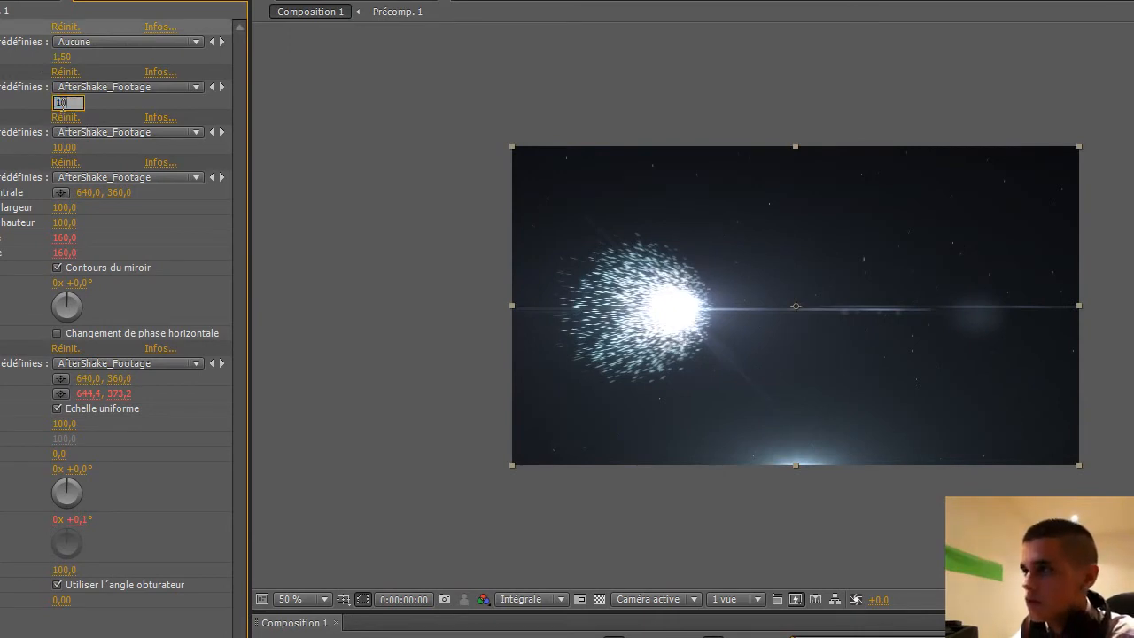
{"action": "type", "text": "10"}
{"action": "key", "text": "Return"}
{"action": "left_click", "coordinate": [63, 150]}
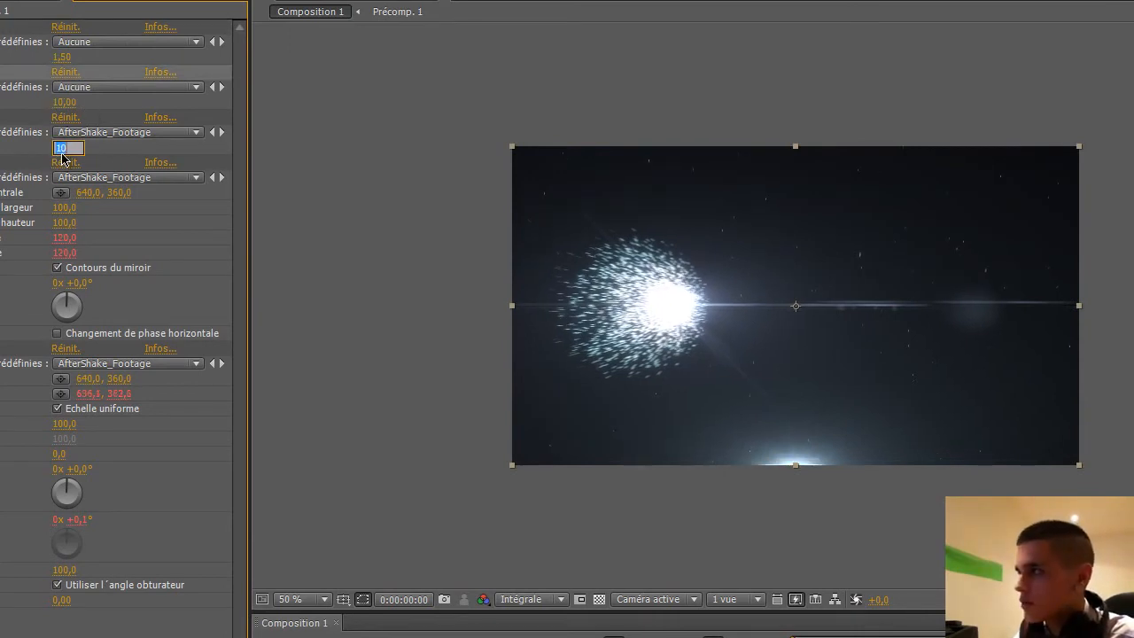
{"action": "key", "text": "Return"}
{"action": "key", "text": "space"}
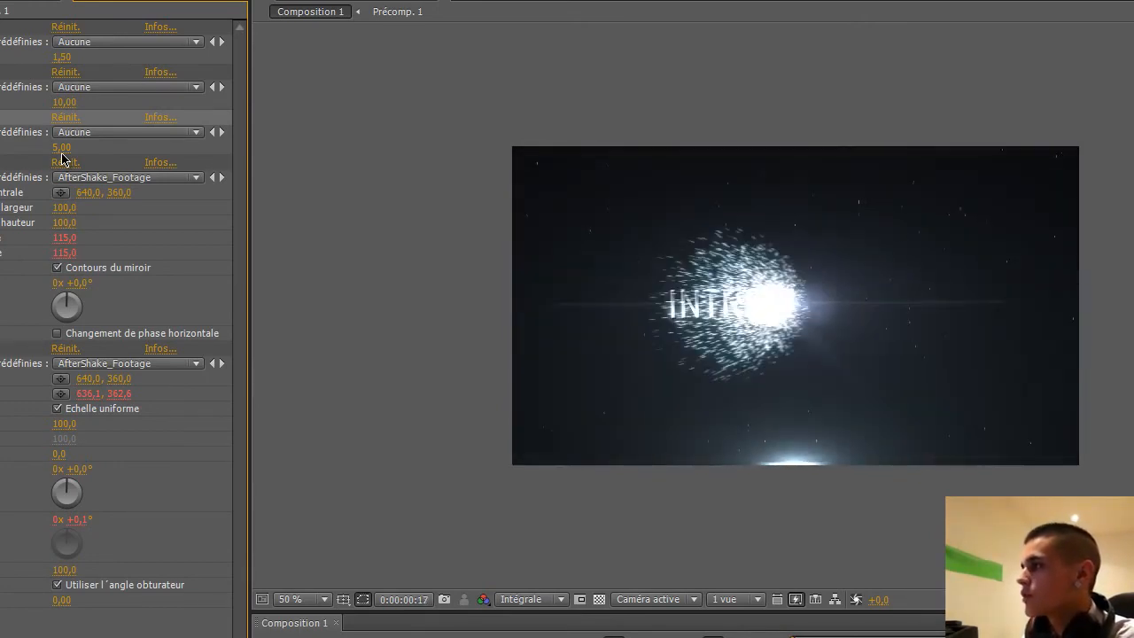
{"action": "key", "text": "space"}
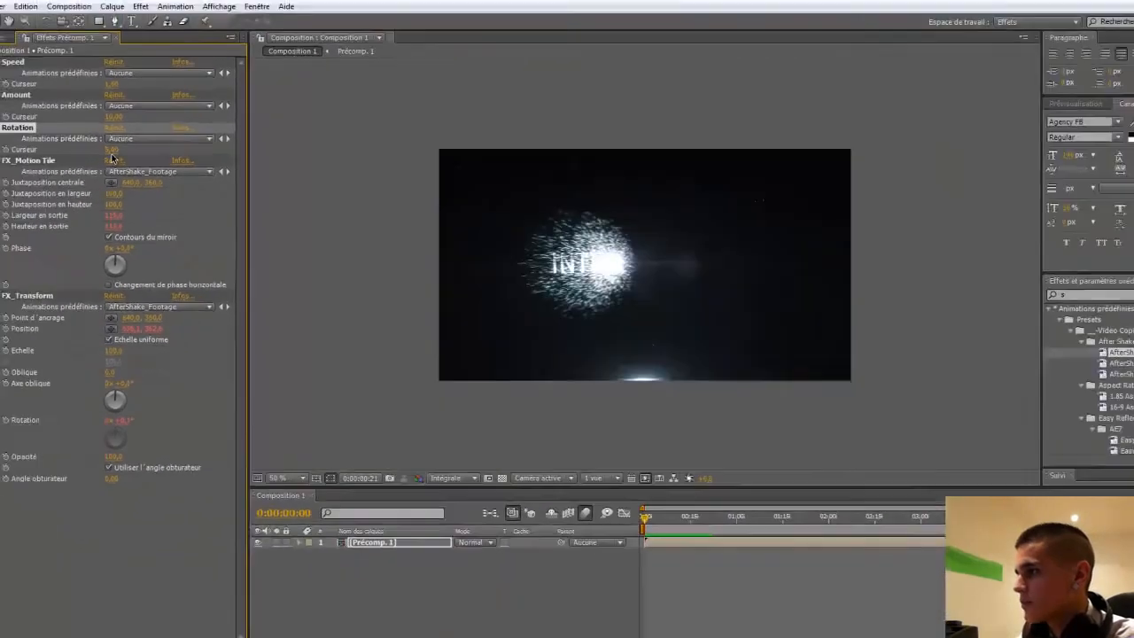
{"action": "key", "text": "space"}
Keyframe Précomp. 1 at 0:00:00:00 with a scale of about 132% and a horizontal position of about 837.
{"action": "left_click", "coordinate": [366, 511]}
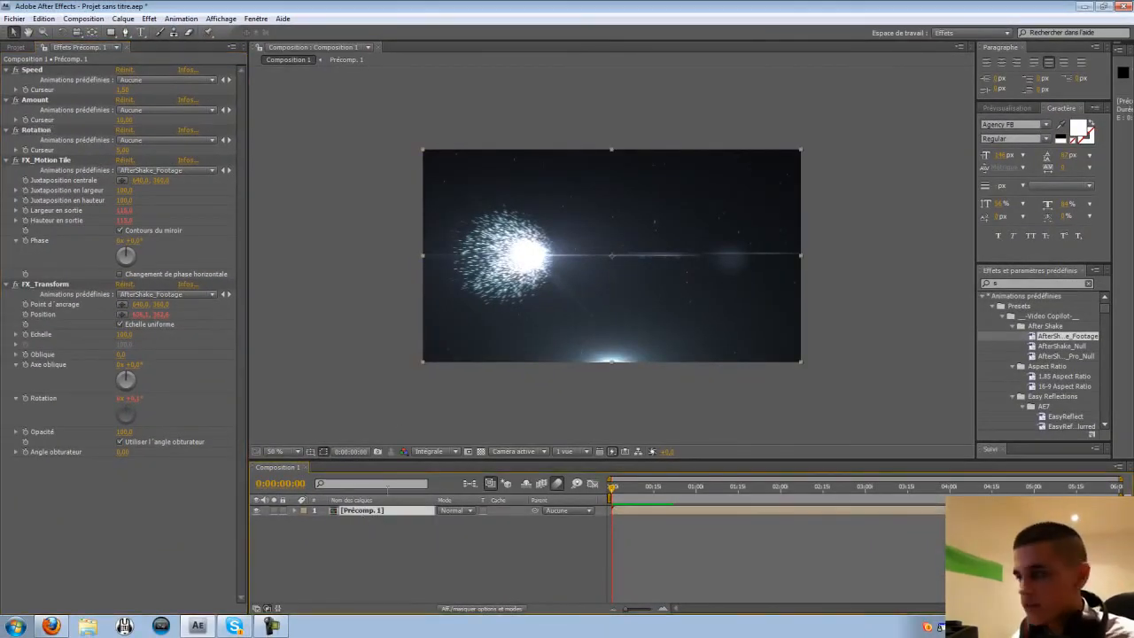
{"action": "left_click", "coordinate": [325, 521]}
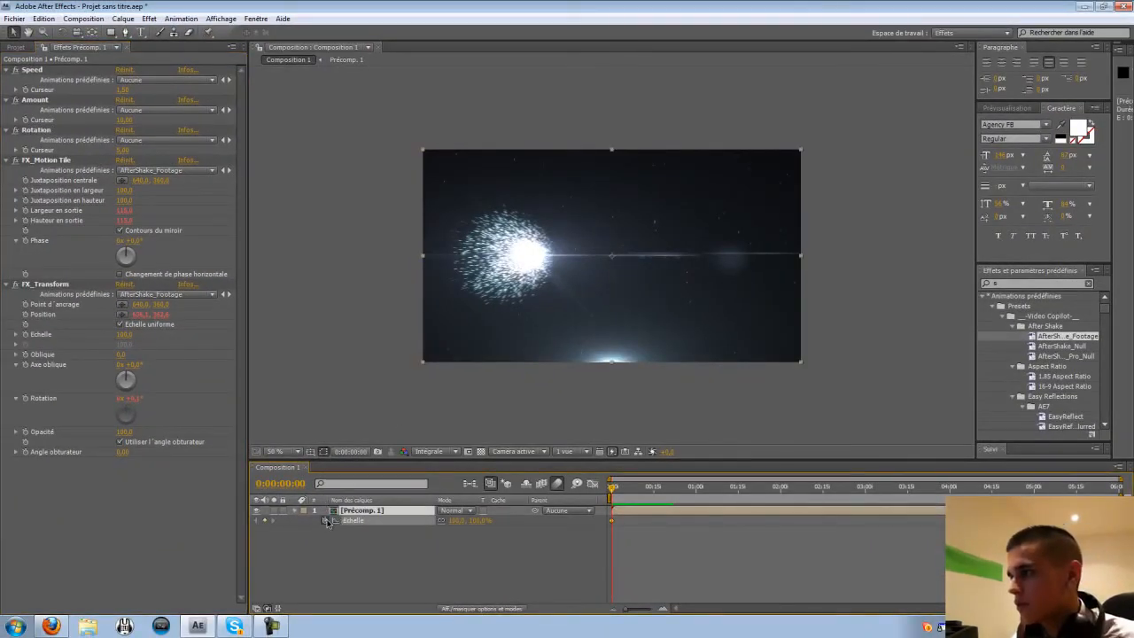
{"action": "left_click_drag", "start_coordinate": [471, 522], "coordinate": [497, 521]}
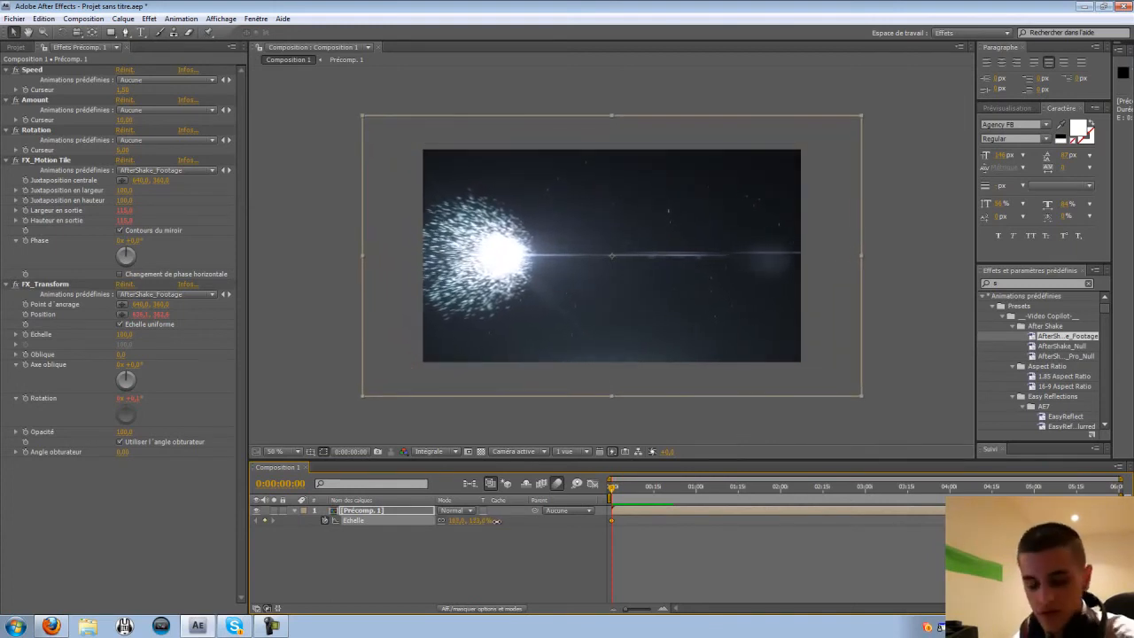
{"action": "key", "text": "p"}
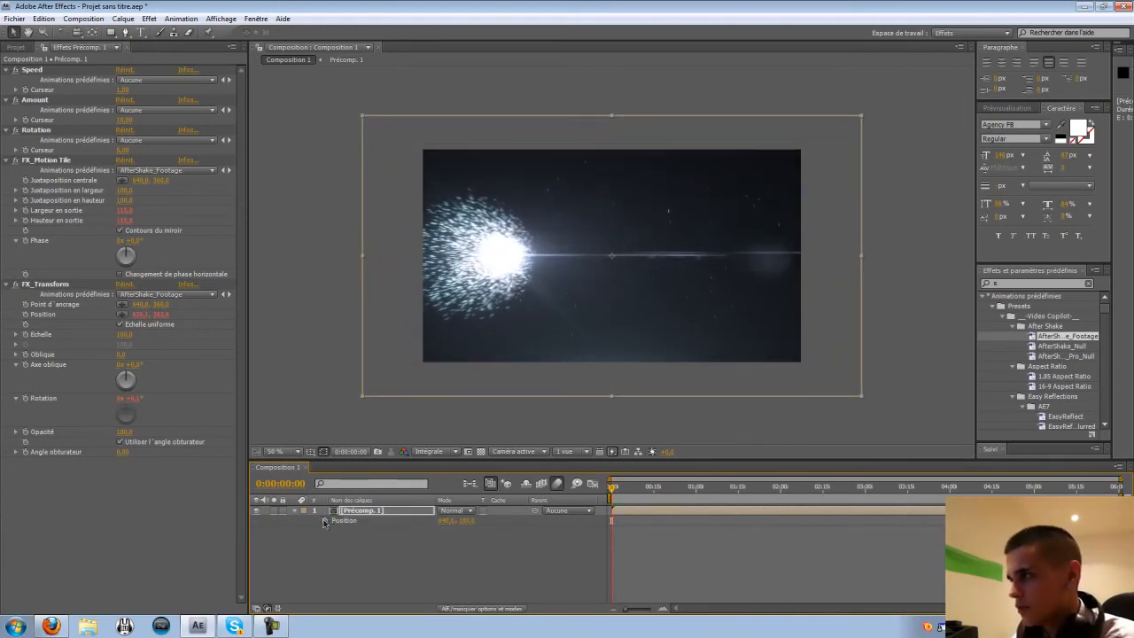
{"action": "left_click", "coordinate": [326, 521]}
{"action": "left_click_drag", "start_coordinate": [446, 520], "coordinate": [568, 523]}
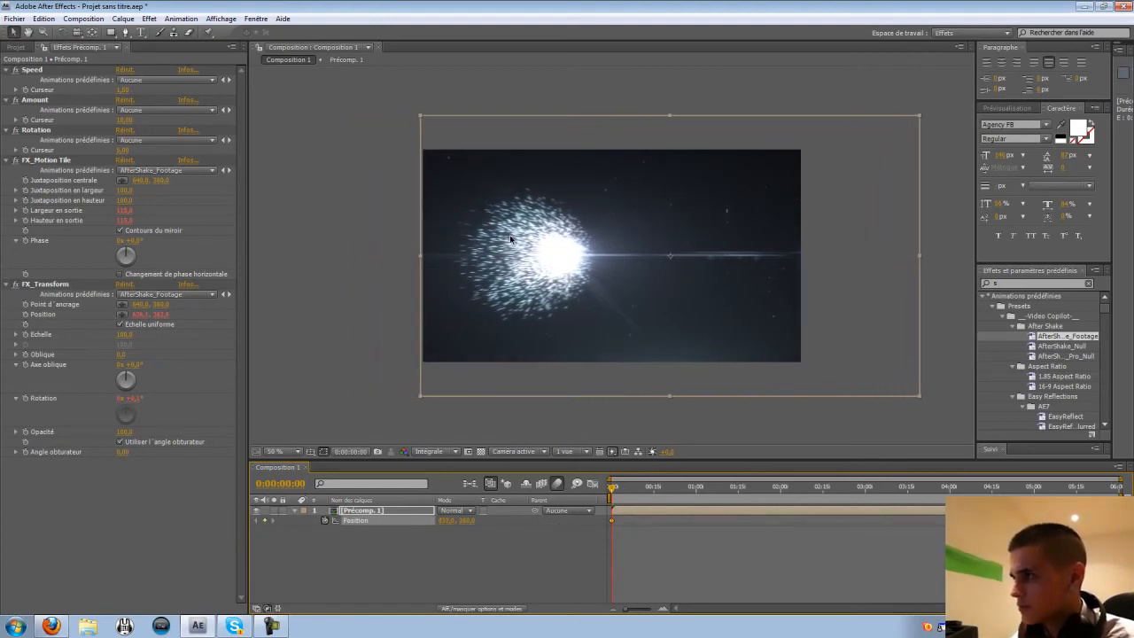
At 0:00:01:11, keyframe Précomp. 1's horizontal position at about 587 and add a scale keyframe holding 132%.
{"action": "left_click_drag", "start_coordinate": [723, 488], "coordinate": [731, 490]}
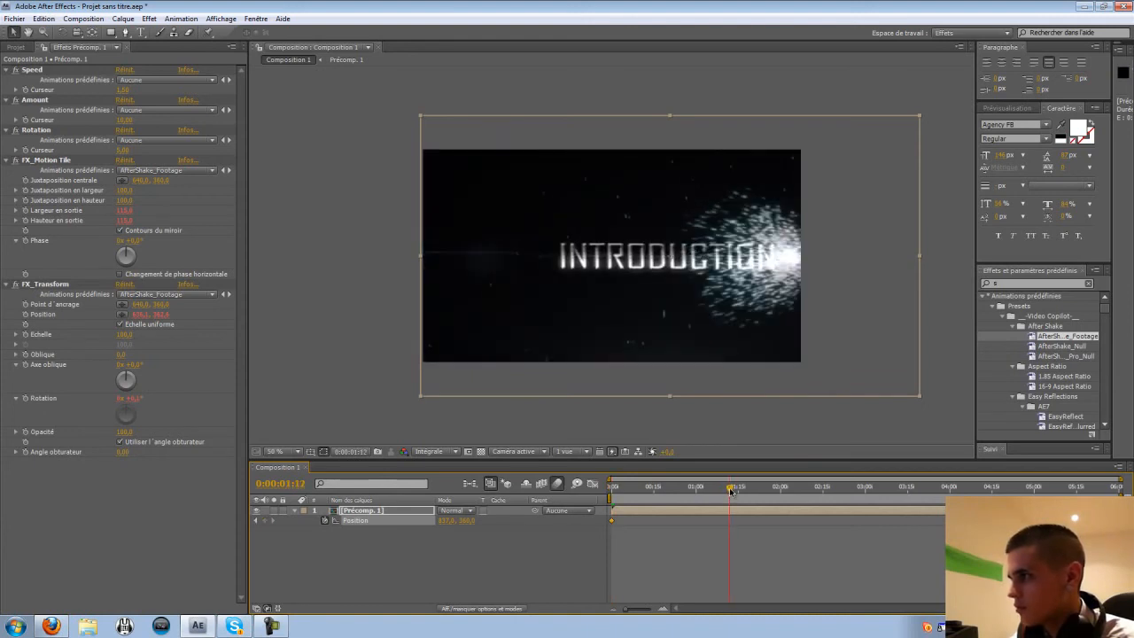
{"action": "double_click", "coordinate": [391, 511]}
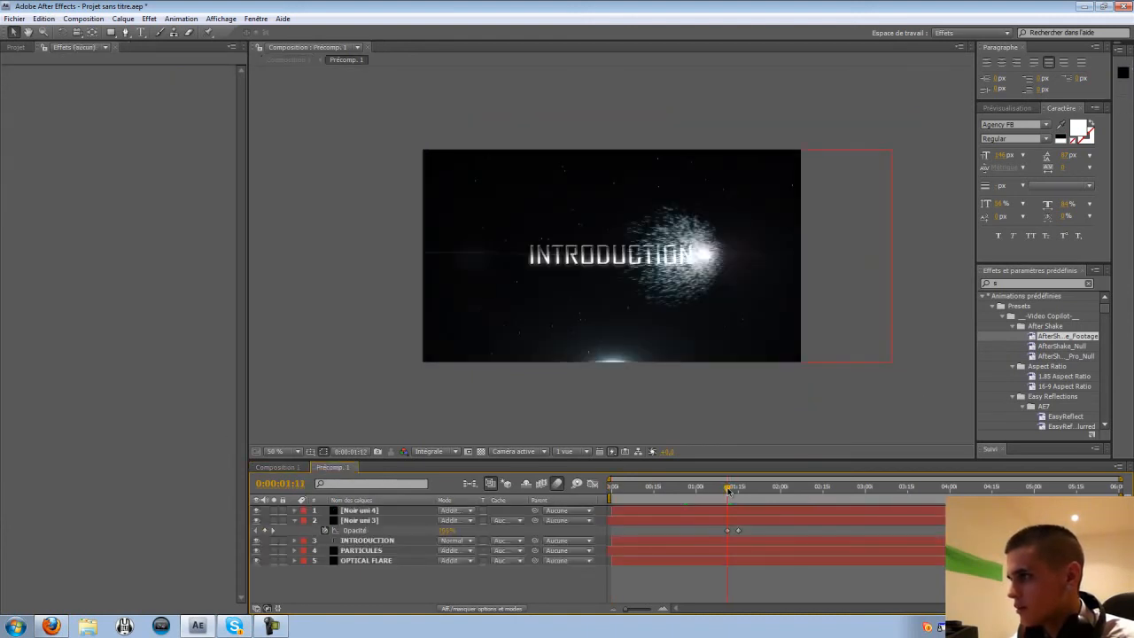
{"action": "left_click", "coordinate": [279, 468]}
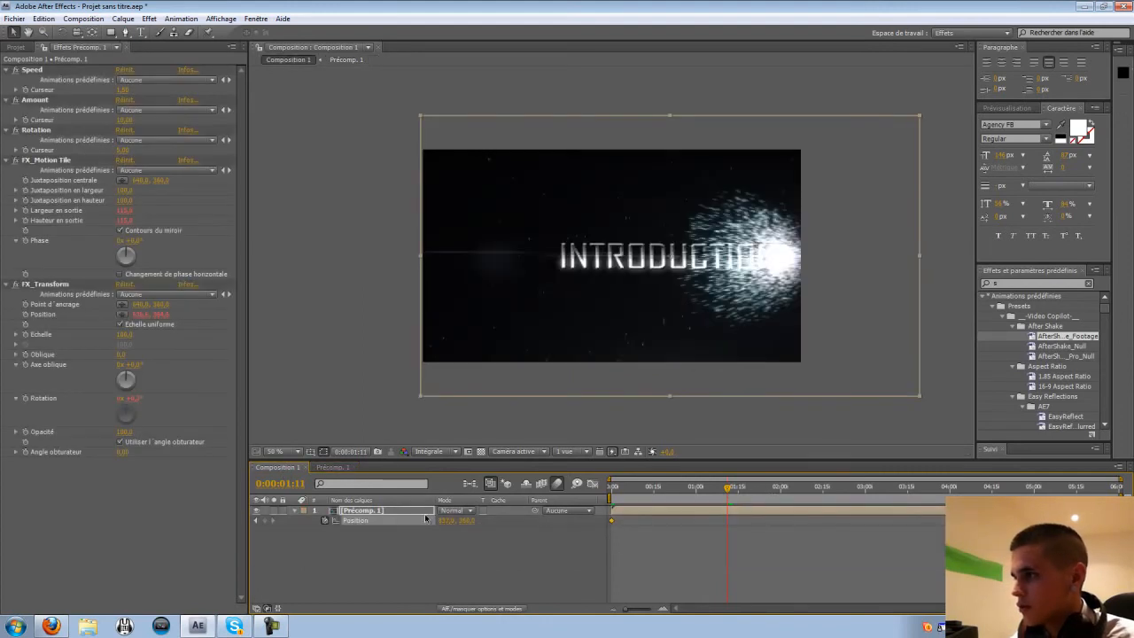
{"action": "left_click_drag", "start_coordinate": [442, 520], "coordinate": [294, 518]}
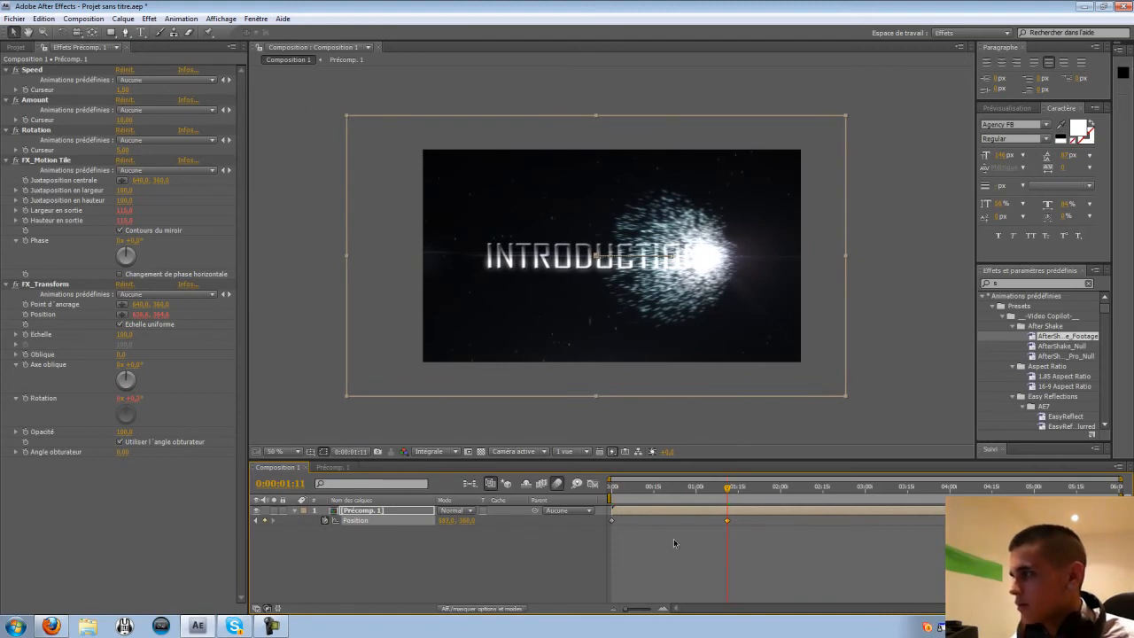
{"action": "left_click_drag", "start_coordinate": [730, 490], "coordinate": [728, 490]}
{"action": "key", "text": "s"}
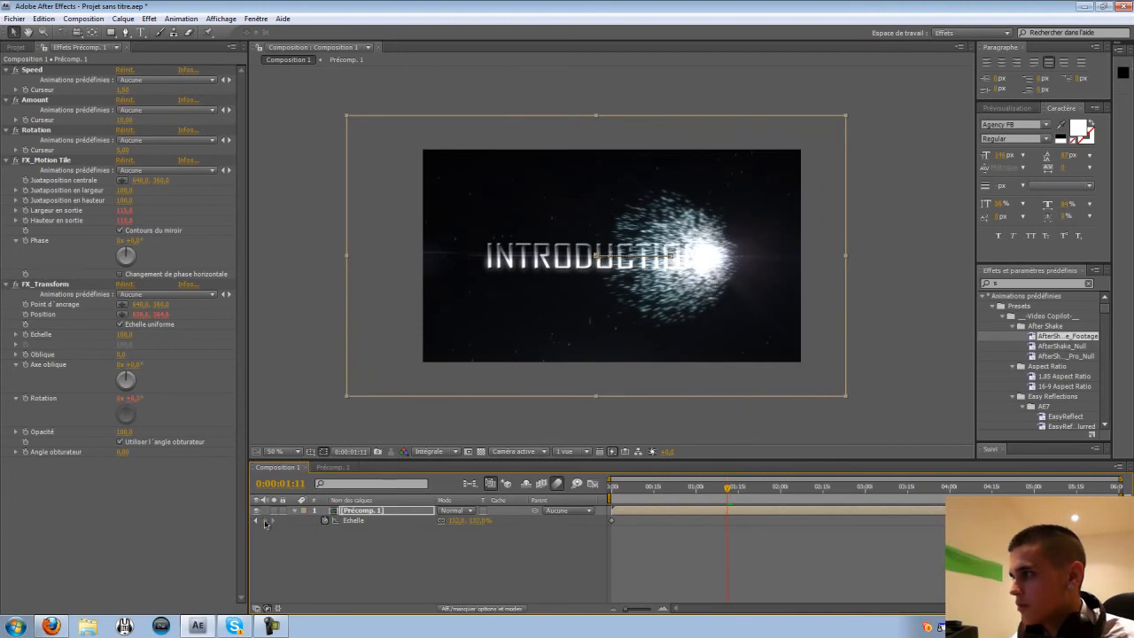
{"action": "left_click", "coordinate": [264, 521]}
At 0:00:01:15, keyframe Précomp. 1's scale at 100% and horizontal position at about 641, and preview the move.
{"action": "left_click_drag", "start_coordinate": [732, 490], "coordinate": [739, 490]}
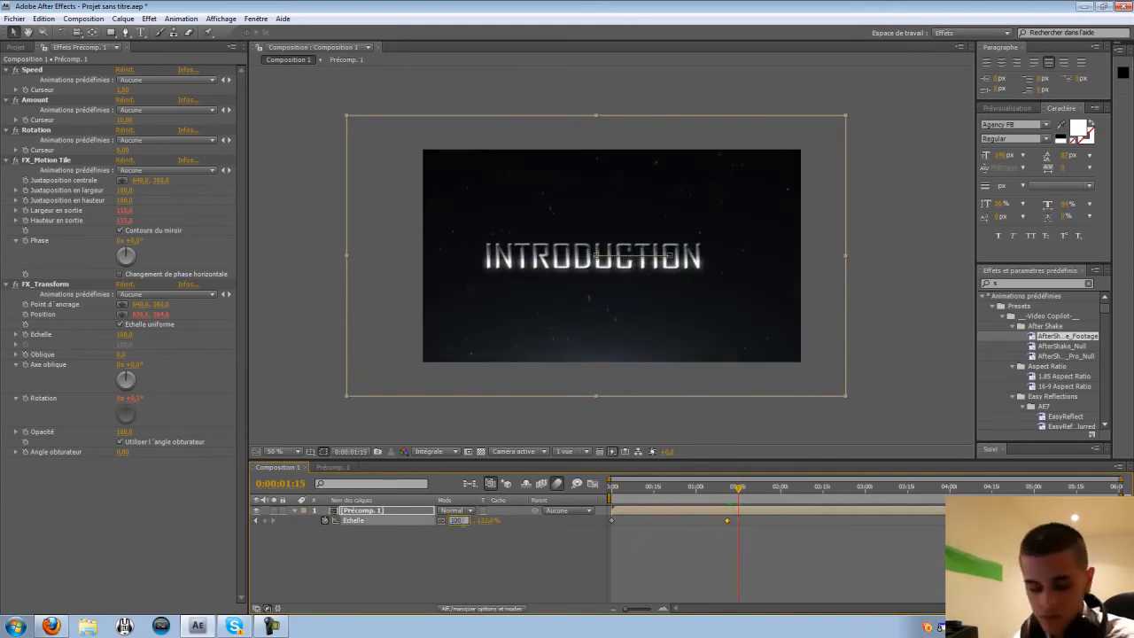
{"action": "key", "text": "Return"}
{"action": "key", "text": "p"}
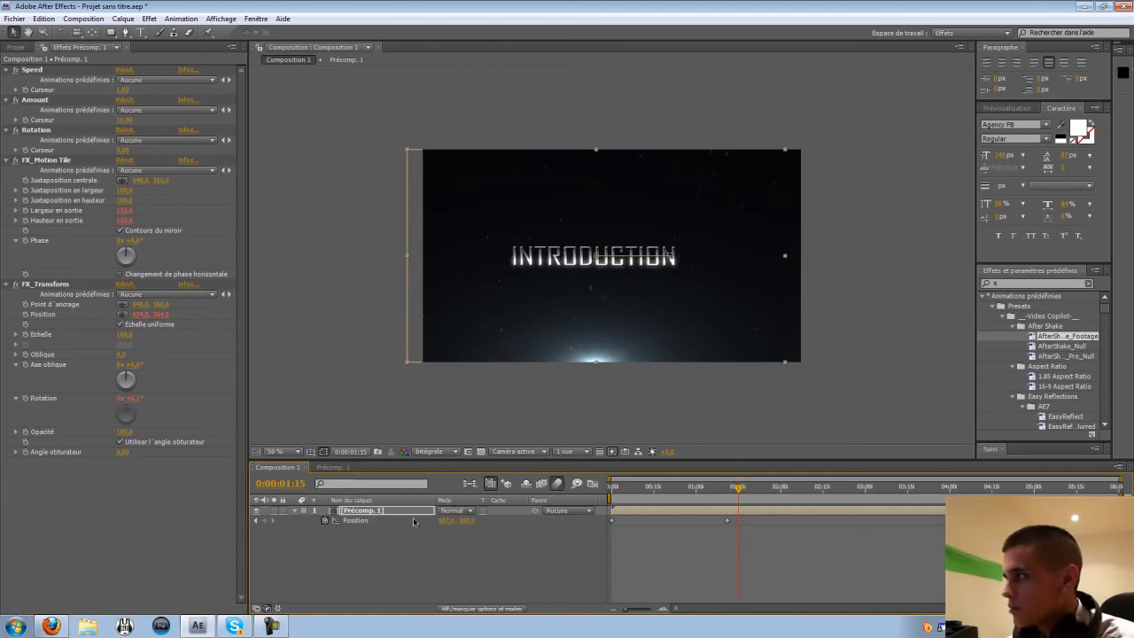
{"action": "left_click_drag", "start_coordinate": [443, 520], "coordinate": [471, 519]}
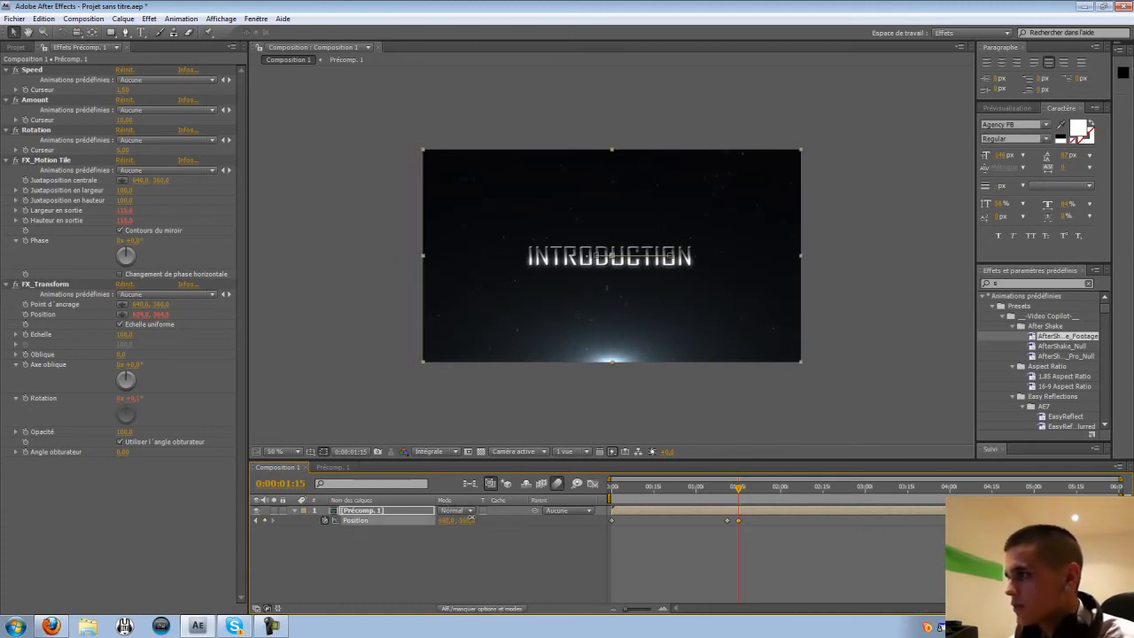
{"action": "left_click", "coordinate": [368, 387]}
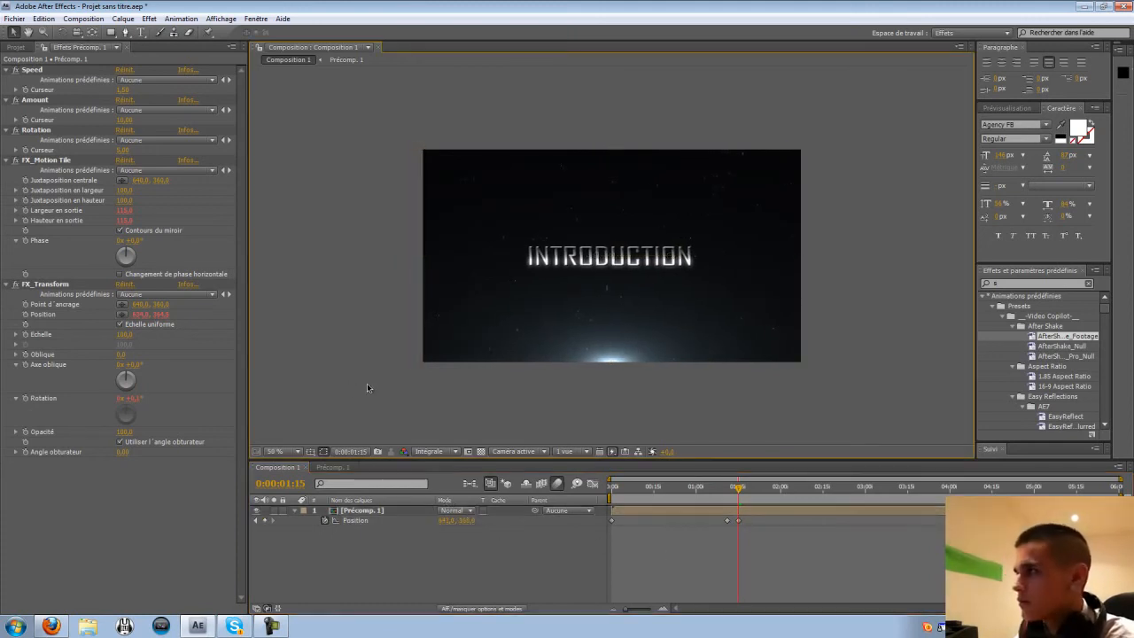
{"action": "key", "text": "KP_0"}
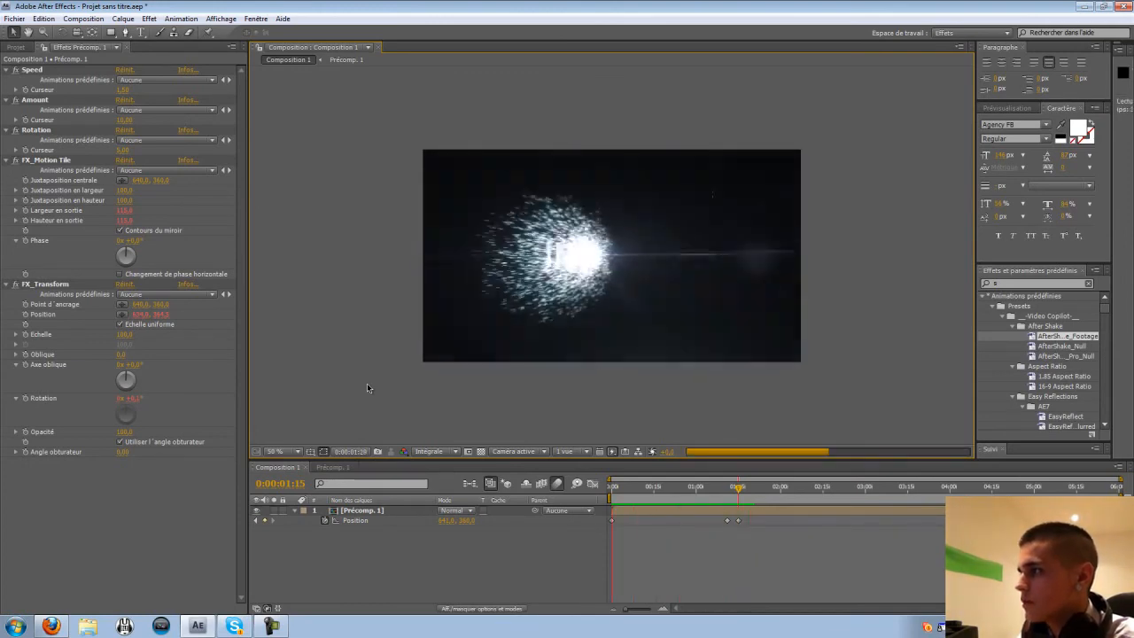
{"action": "key", "text": "space"}
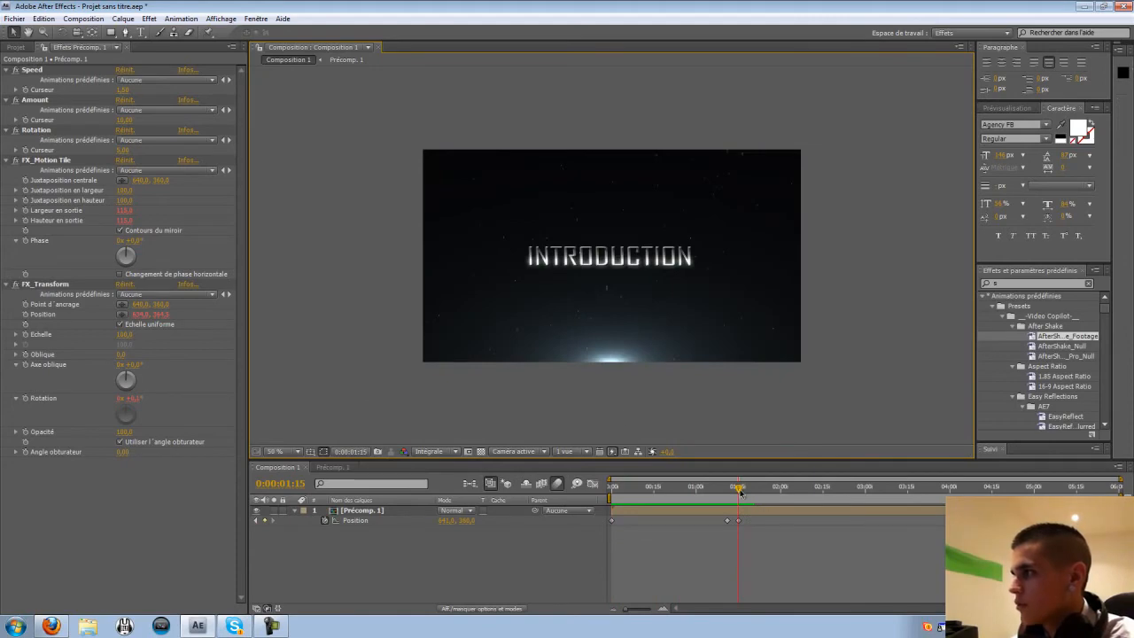
Add a Gaussian blur (Flou gaussien) to Précomp. 1 and keyframe its intensity at 0 at 0:00:01:11 and 0:00:01:15.
{"action": "mouse_move", "coordinate": [740, 492]}
{"action": "left_mouse_down"}
{"action": "mouse_move", "coordinate": [611, 498]}
{"action": "mouse_move", "coordinate": [739, 506]}
{"action": "mouse_move", "coordinate": [728, 496]}
{"action": "left_mouse_up"}
{"action": "left_click", "coordinate": [388, 511]}
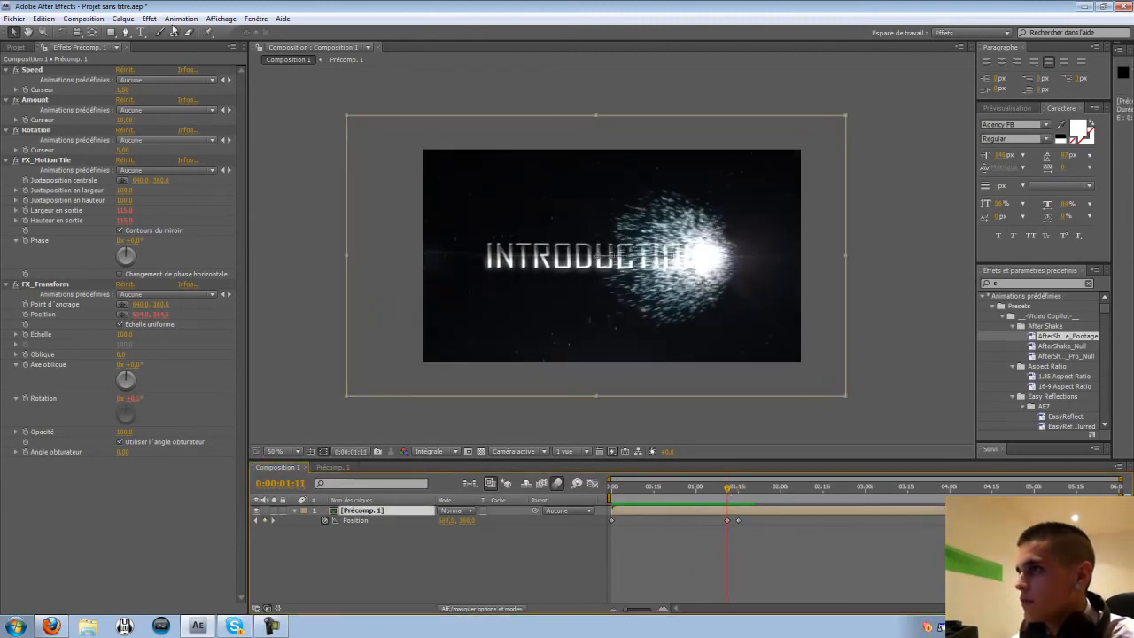
{"action": "left_click", "coordinate": [148, 19]}
{"action": "mouse_move", "coordinate": [178, 298]}
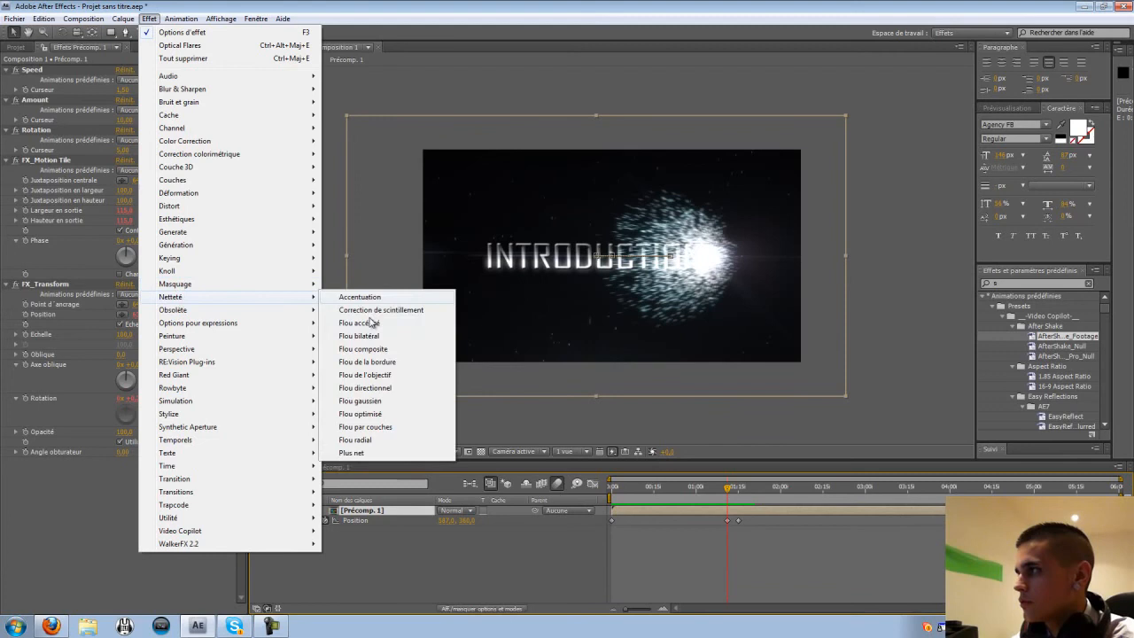
{"action": "left_click", "coordinate": [389, 401]}
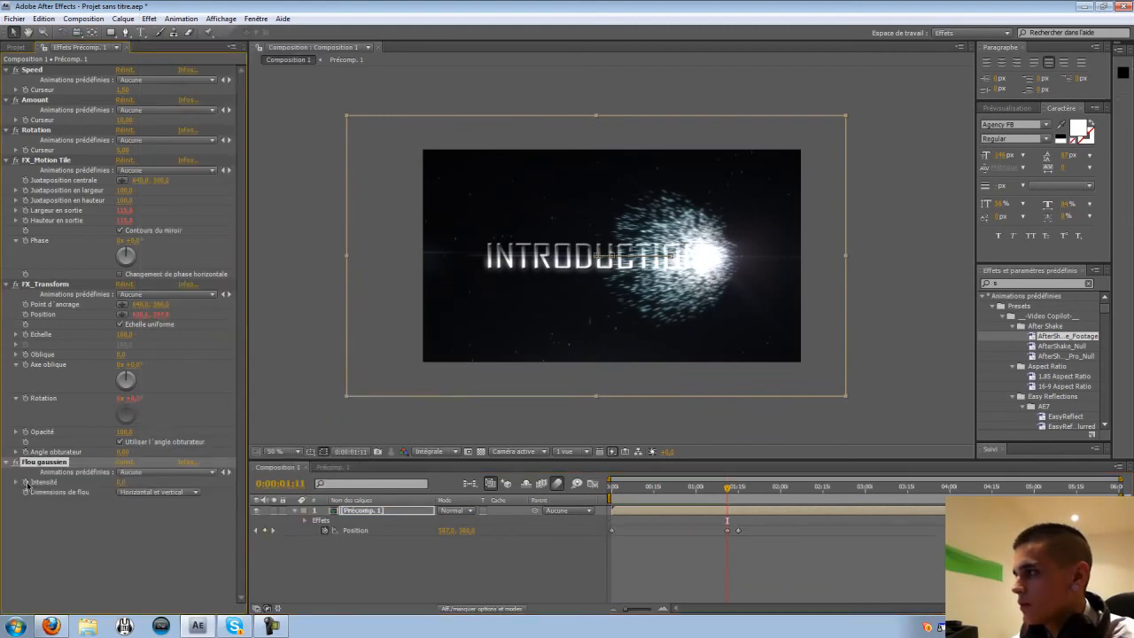
{"action": "left_click_drag", "start_coordinate": [727, 488], "coordinate": [738, 489]}
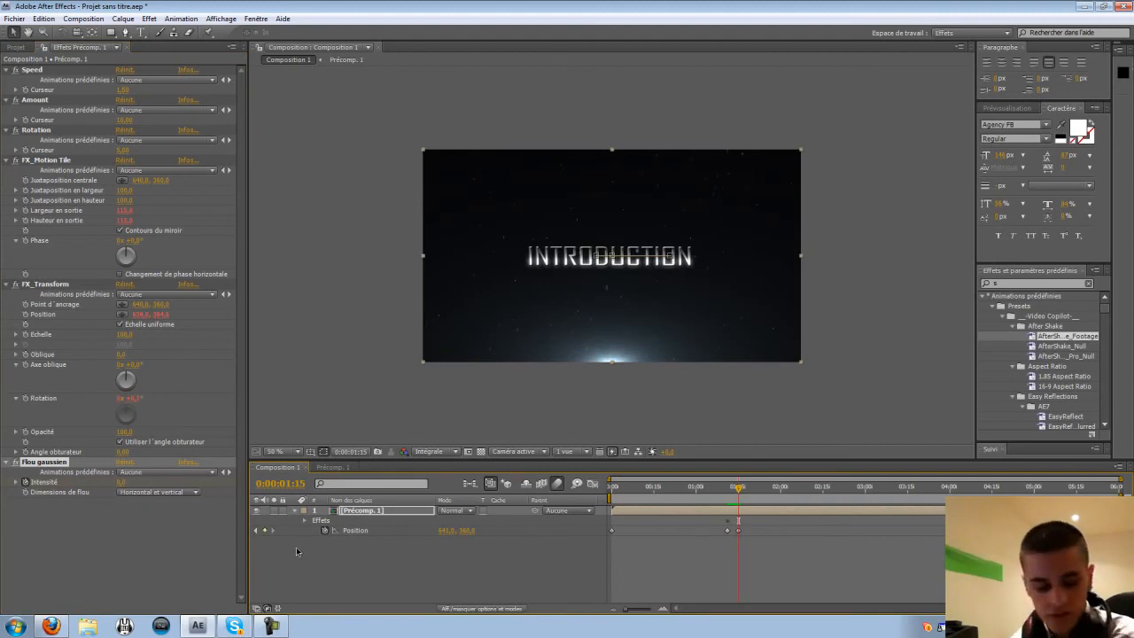
{"action": "right_click", "coordinate": [9, 492]}
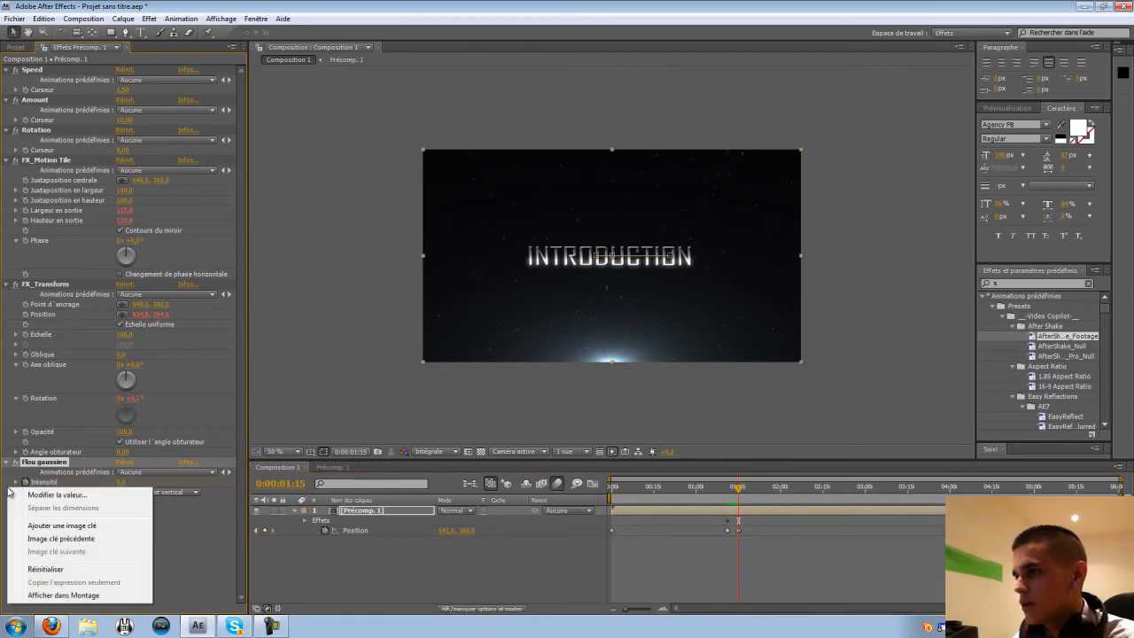
{"action": "left_click", "coordinate": [51, 595]}
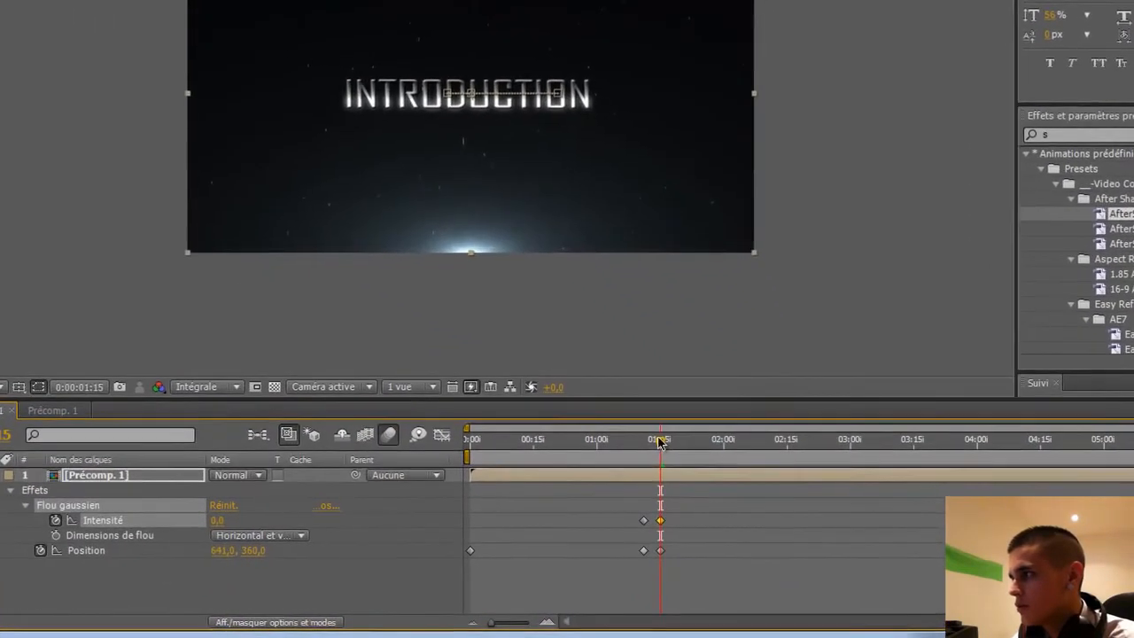
Keyframe the Gaussian blur's intensity at 30 at 0:00:01:13 and preview the blur flash.
{"action": "left_click", "coordinate": [734, 489]}
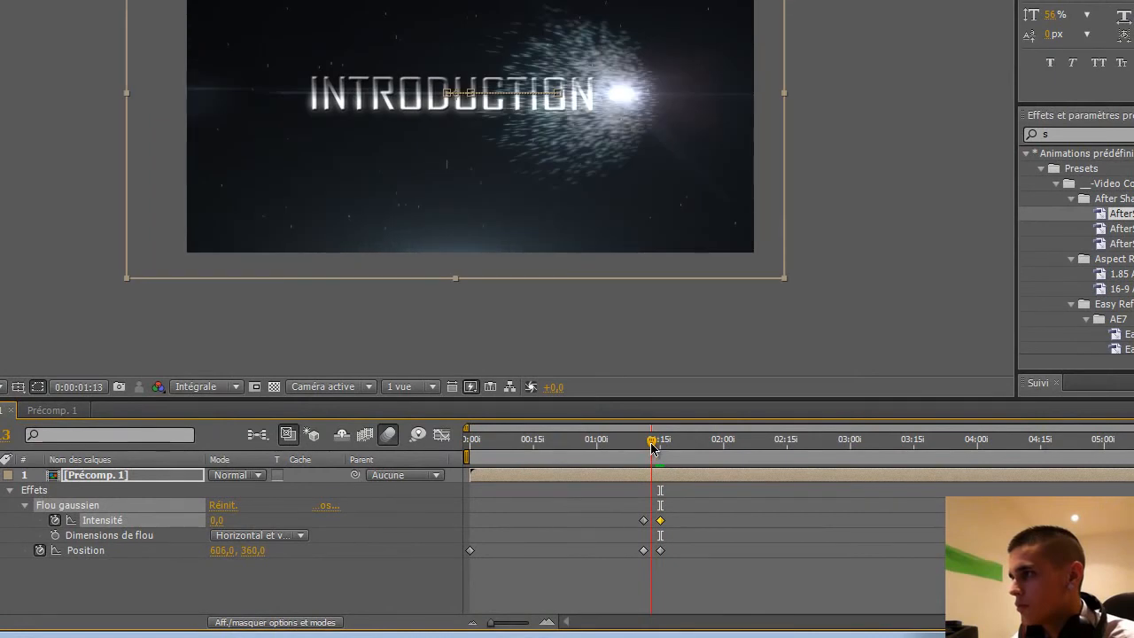
{"action": "left_click_drag", "start_coordinate": [229, 518], "coordinate": [423, 516]}
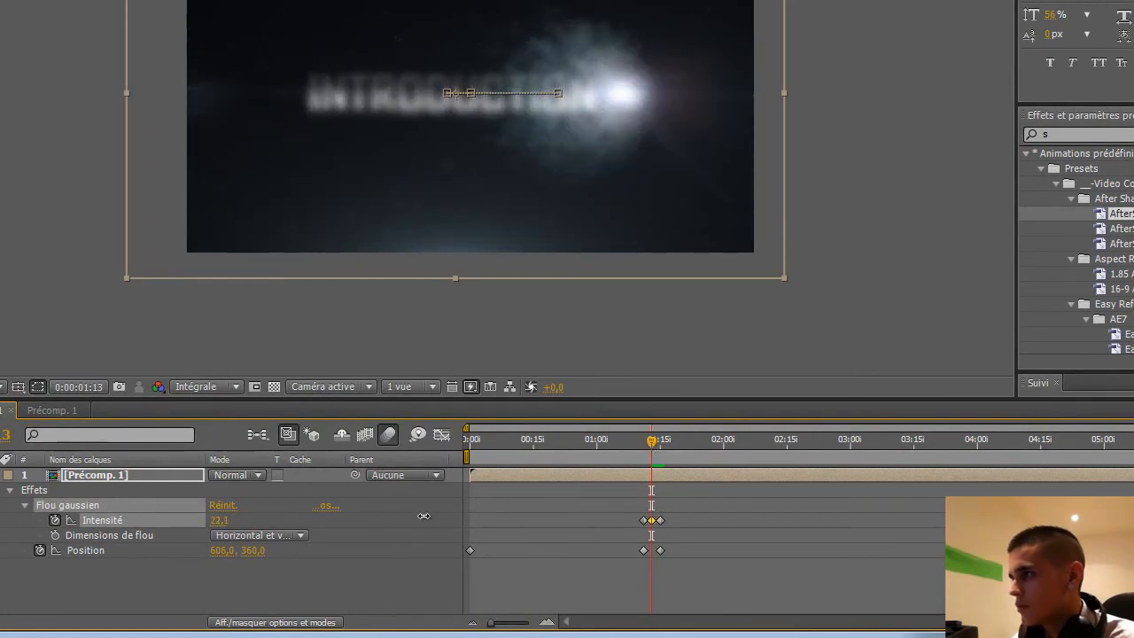
{"action": "left_click", "coordinate": [218, 521]}
{"action": "type", "text": "30"}
{"action": "key", "text": "Return"}
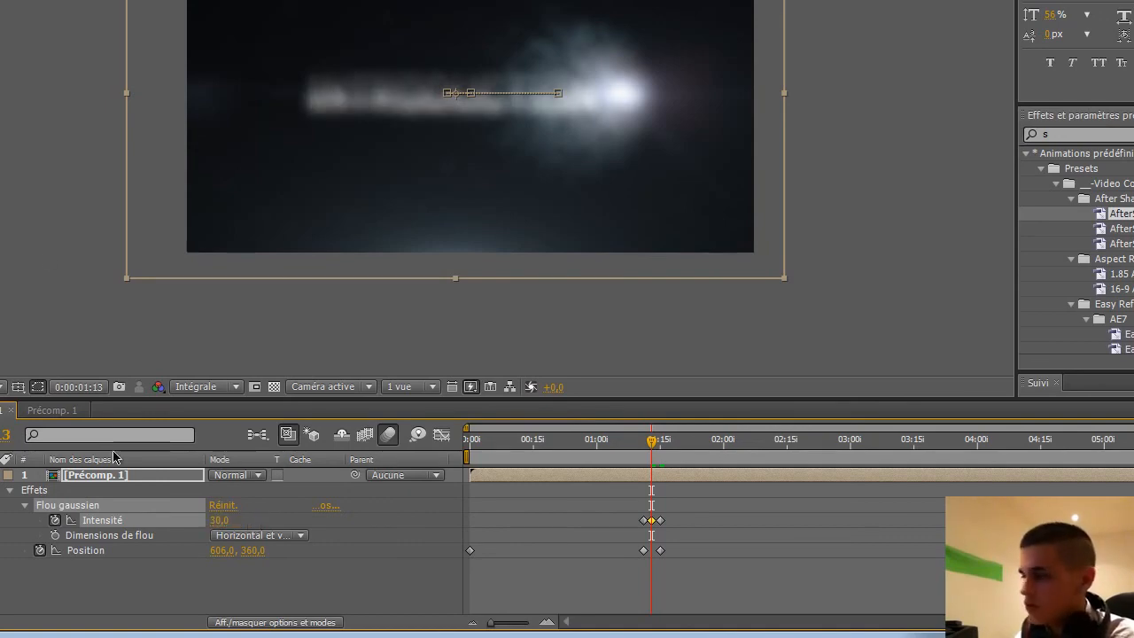
{"action": "left_click", "coordinate": [69, 254]}
{"action": "key", "text": "KP_0"}
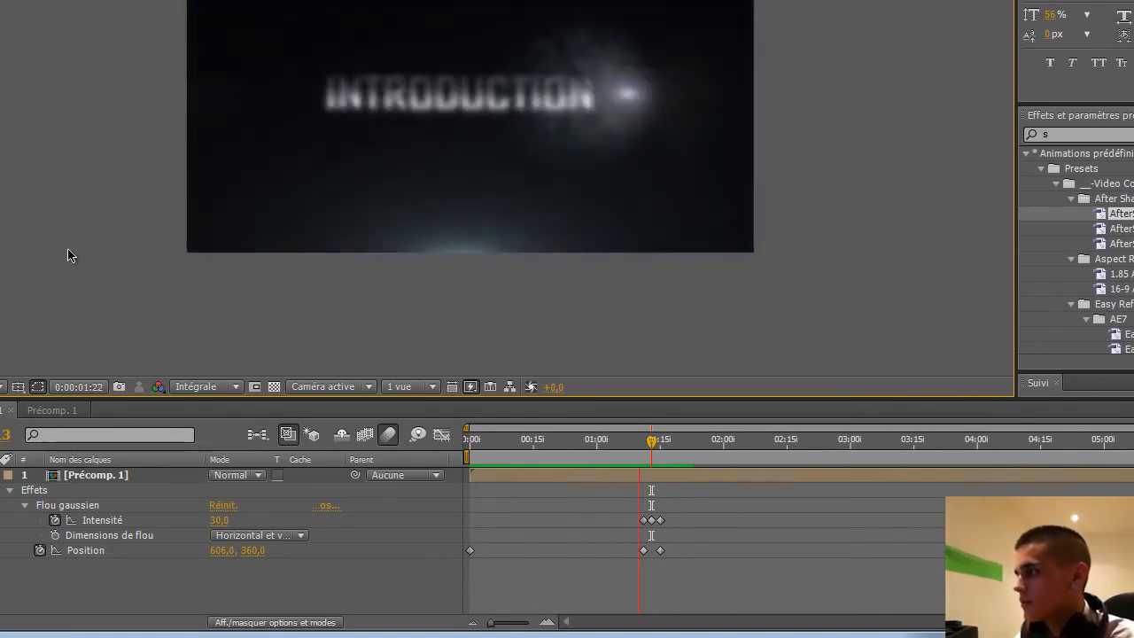
{"action": "key", "text": "space"}
Move the current time to 0:00:02:00 and collapse the Précomp. 1 layer's properties.
{"action": "left_click_drag", "start_coordinate": [625, 447], "coordinate": [702, 486]}
{"action": "key", "text": "u"}
{"action": "left_click", "coordinate": [129, 477]}
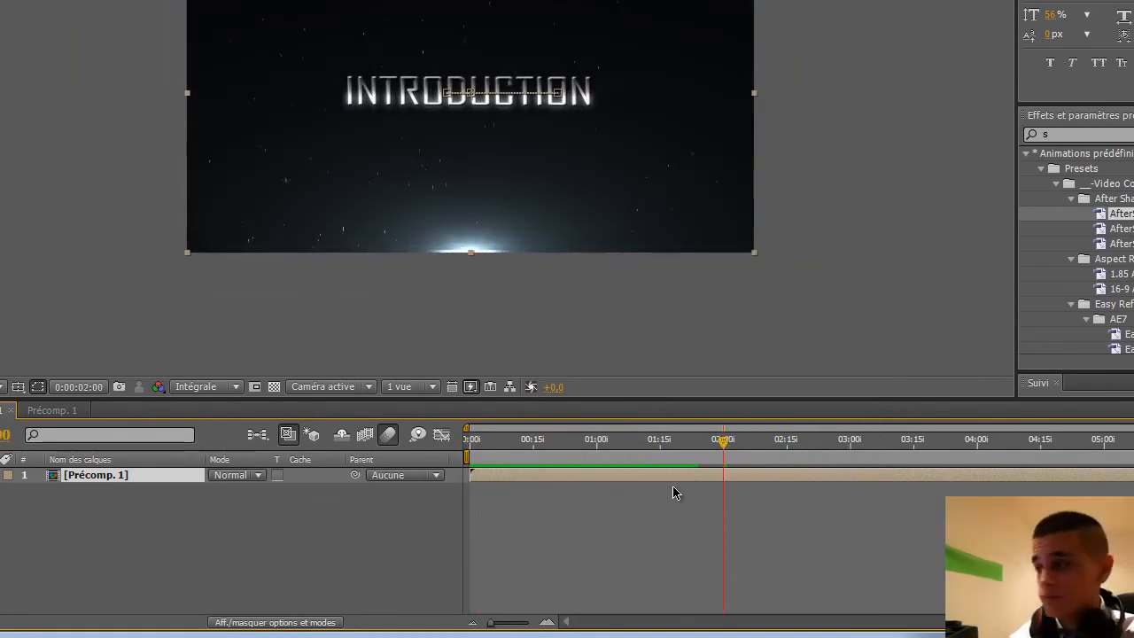
{"action": "left_click", "coordinate": [49, 635]}
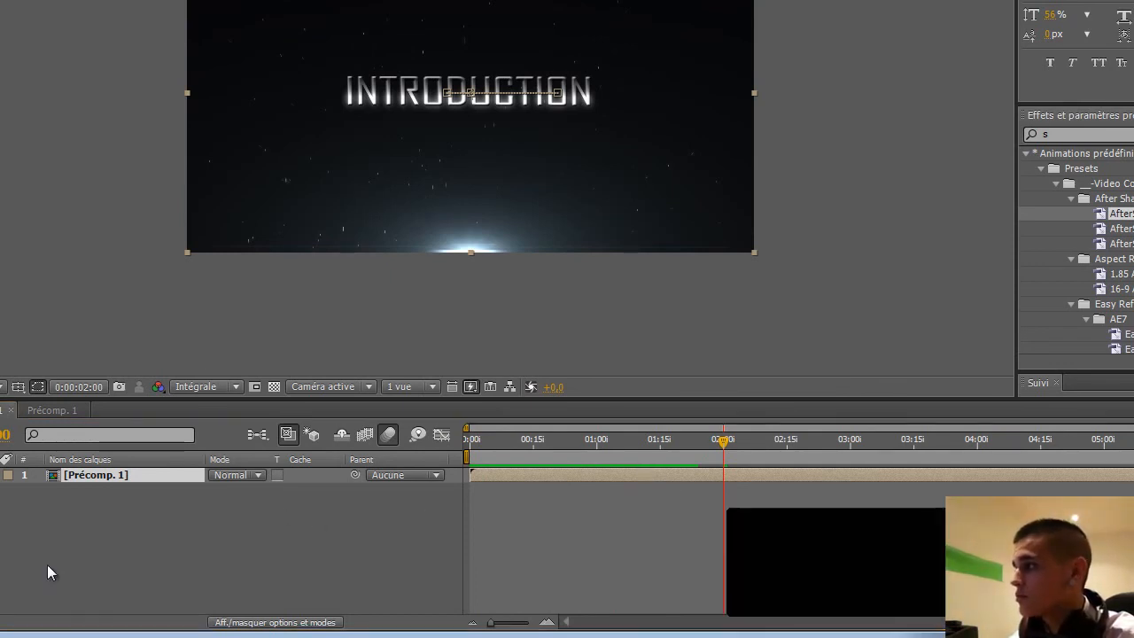